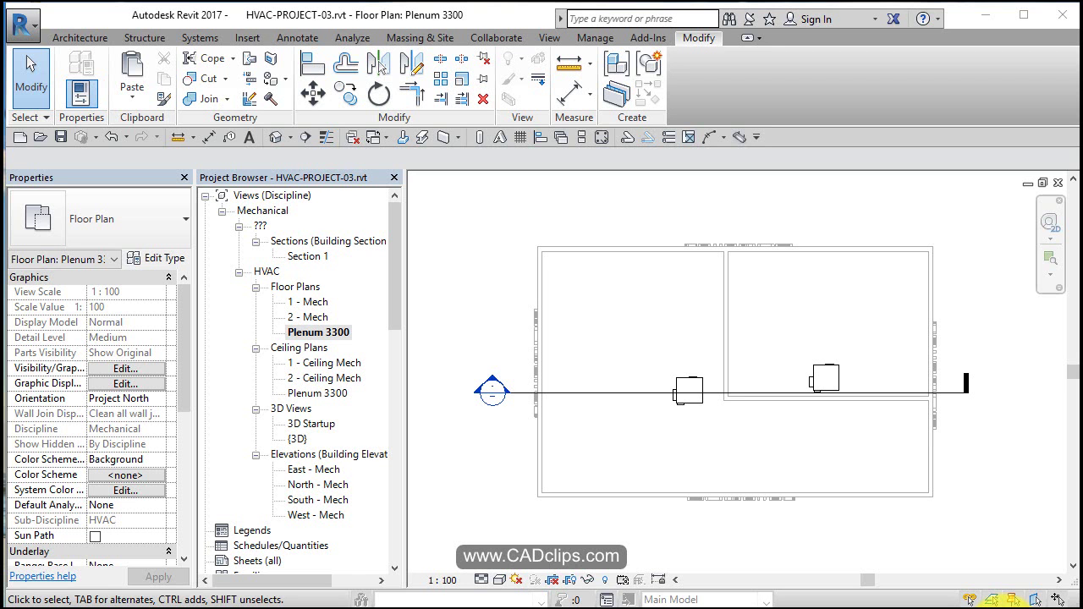
# Place four 600 x 600 M_Supply Diffuser air terminals as a square grid in the upper-right room
pyautogui.scroll(2, 887, 325)
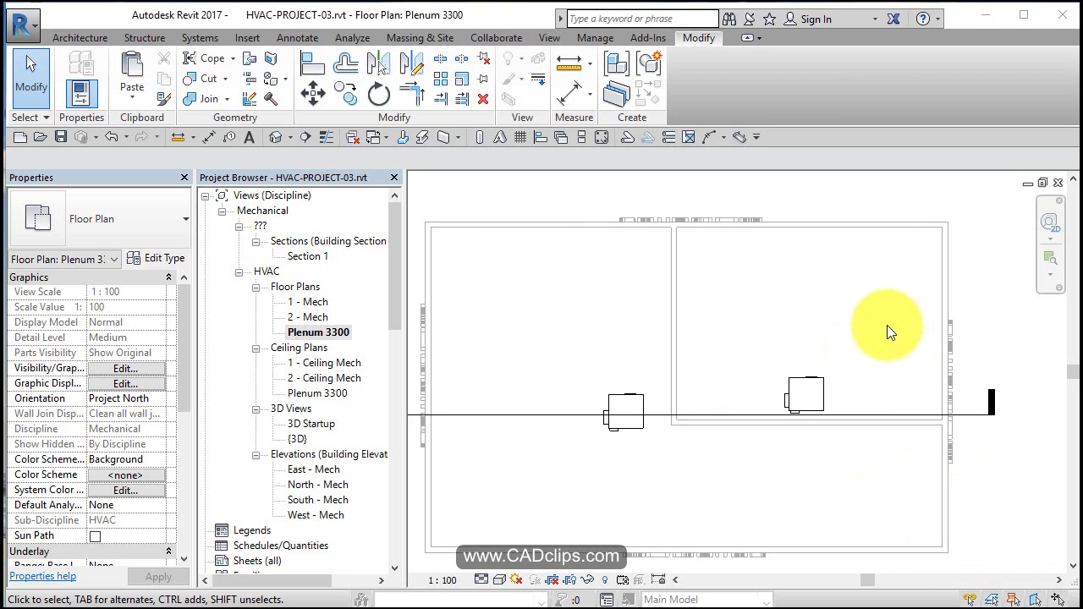
pyautogui.moveTo(847, 352)
pyautogui.mouseDown(button='middle')
pyautogui.moveTo(797, 387)
pyautogui.moveTo(813, 397)
pyautogui.mouseUp(button='middle')
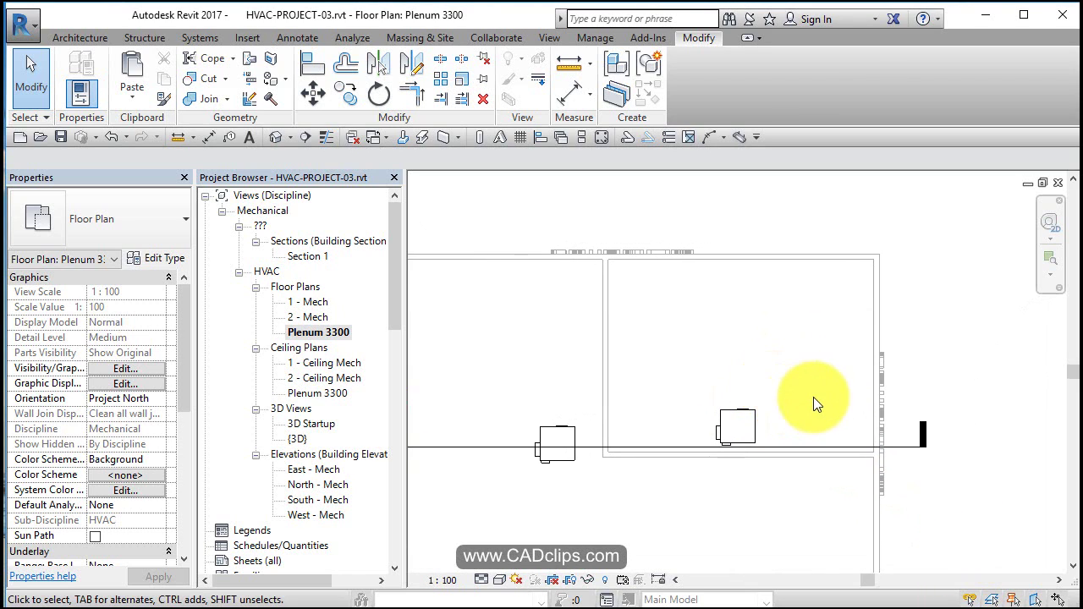
pyautogui.click(202, 36)
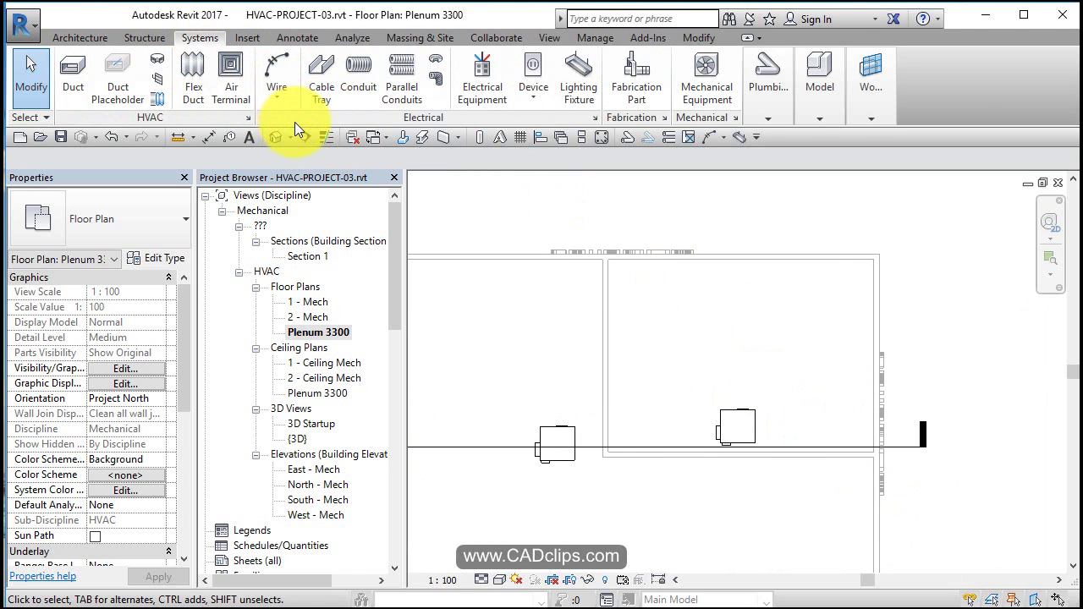
pyautogui.click(234, 68)
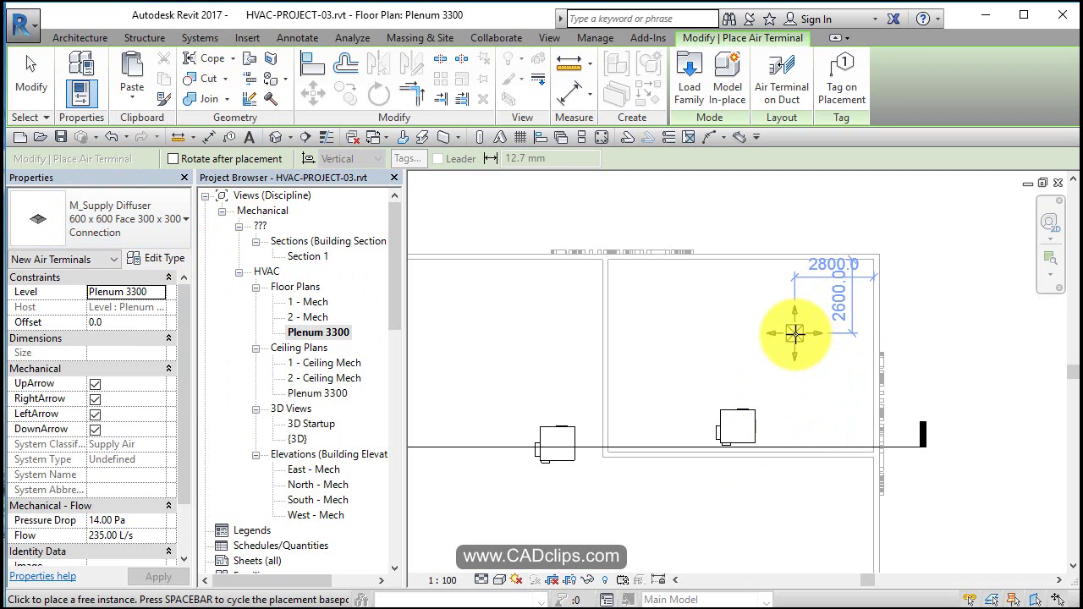
pyautogui.scroll(2, 795, 333)
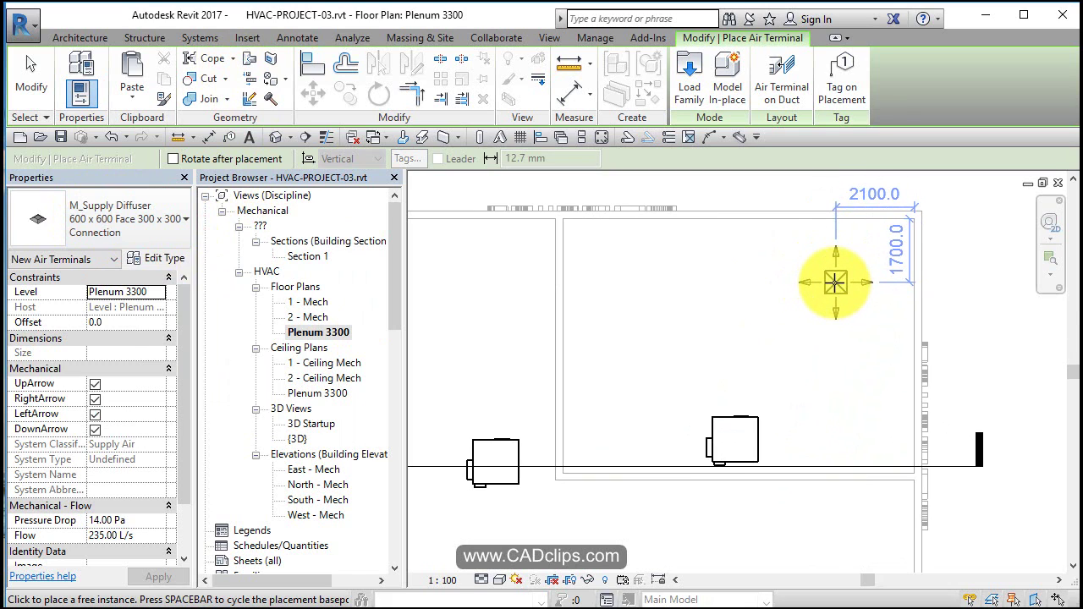
pyautogui.click(833, 314)
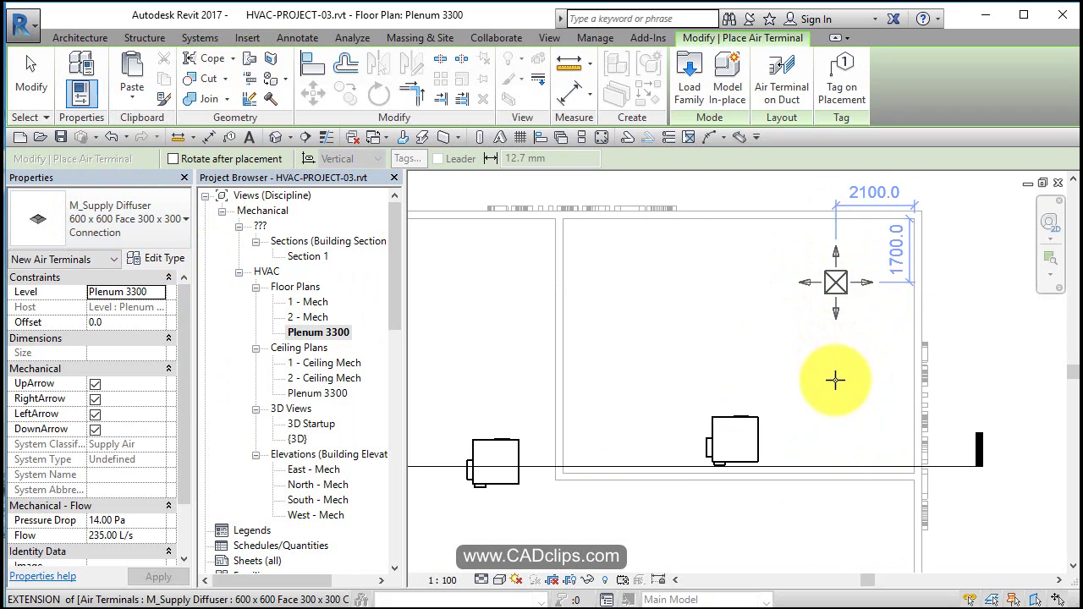
pyautogui.click(835, 380)
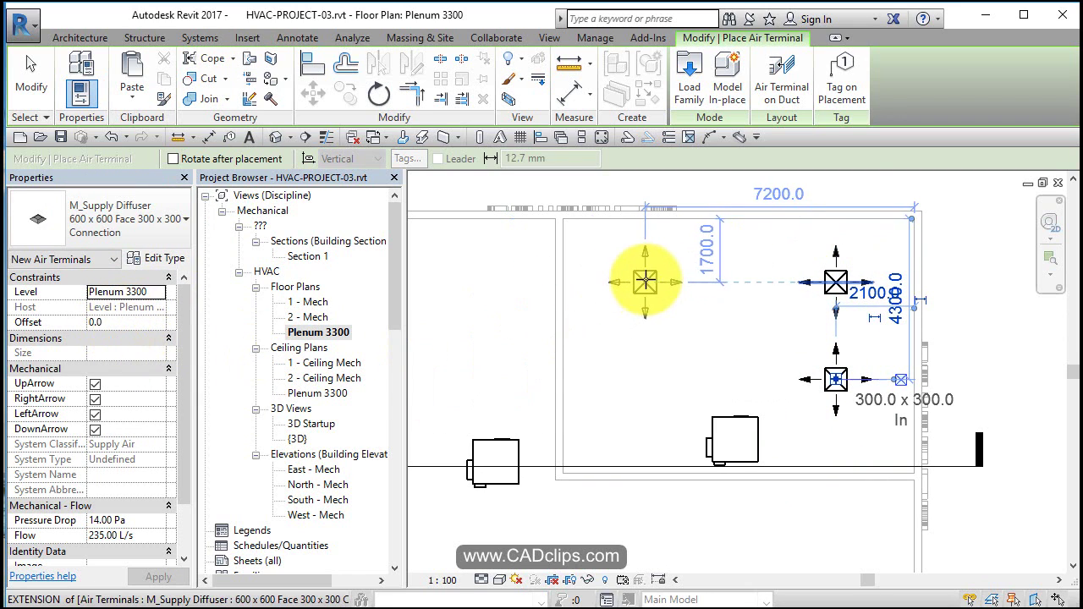
pyautogui.click(645, 281)
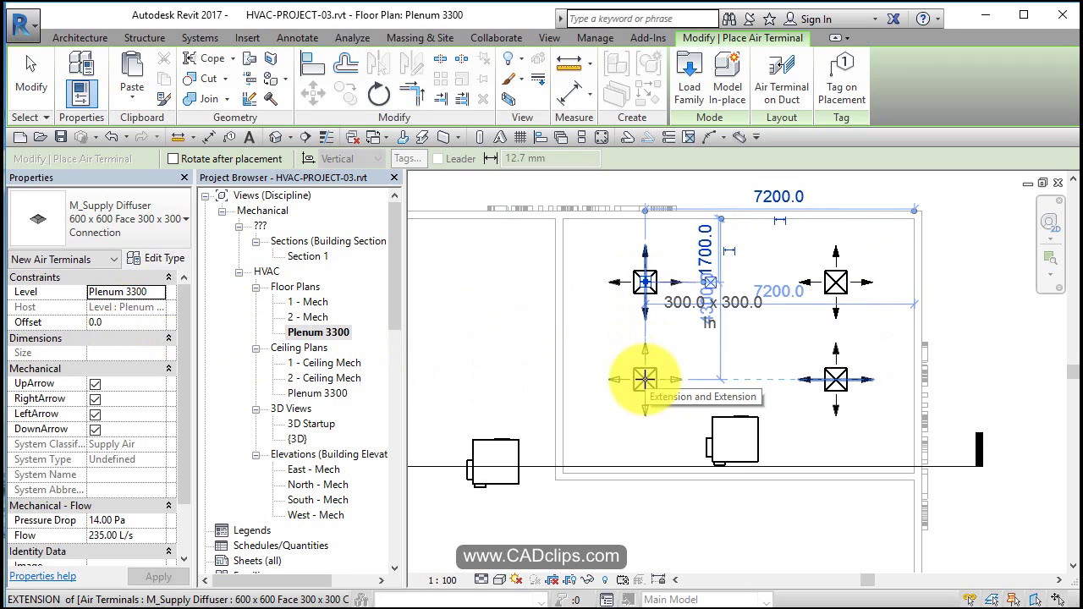
pyautogui.click(645, 380)
pyautogui.press('Escape')
pyautogui.press('Escape')
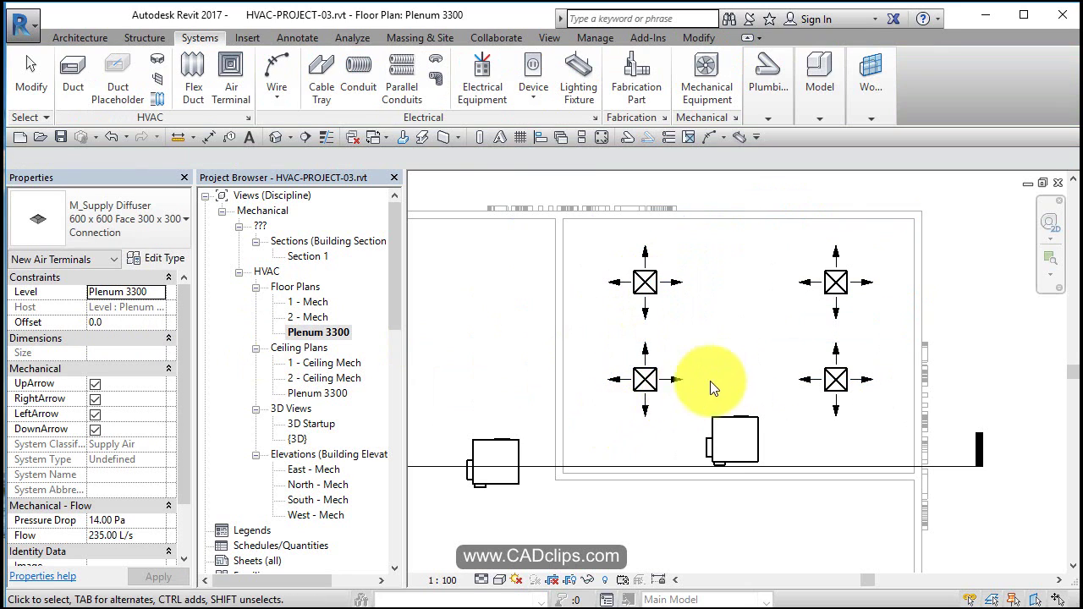
# Open Section 1 and zoom in on the ceiling diffusers beside the VAV units
pyautogui.scroll(-3, 714, 405)
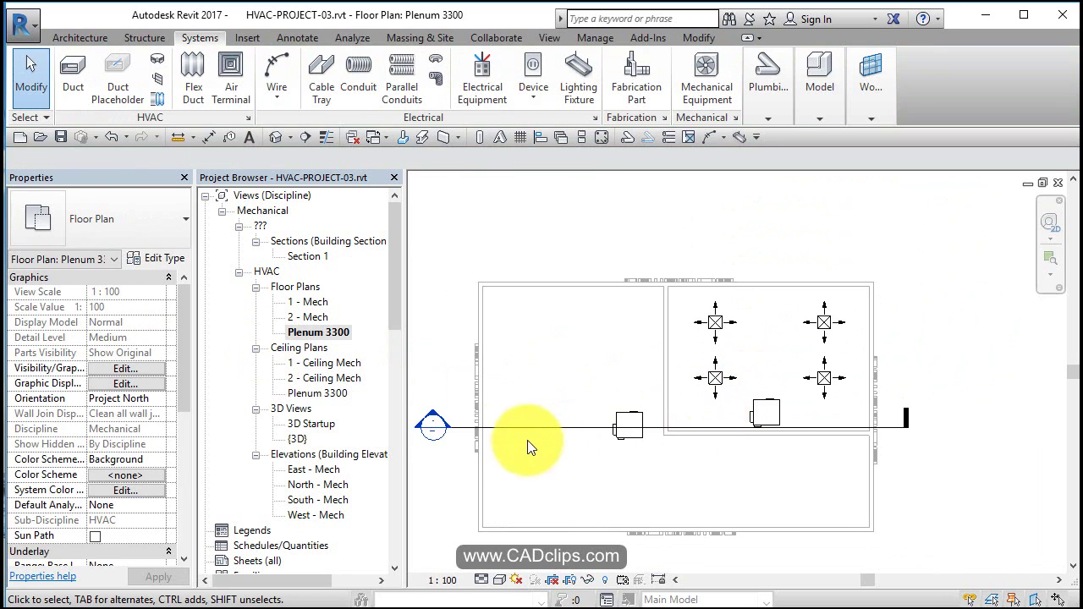
pyautogui.doubleClick(432, 428)
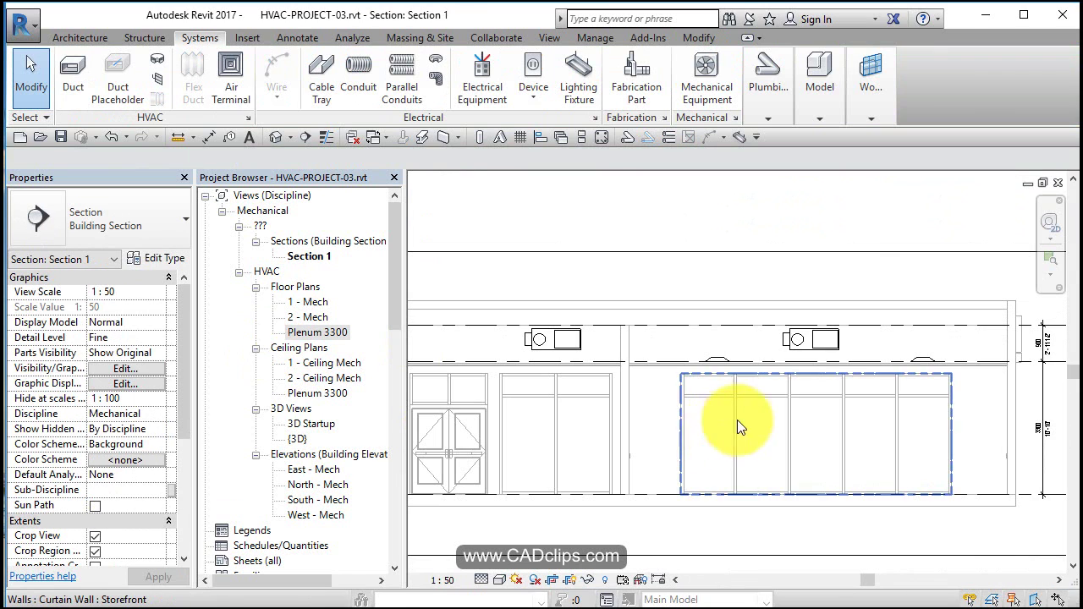
pyautogui.scroll(3, 813, 376)
pyautogui.scroll(3, 702, 347)
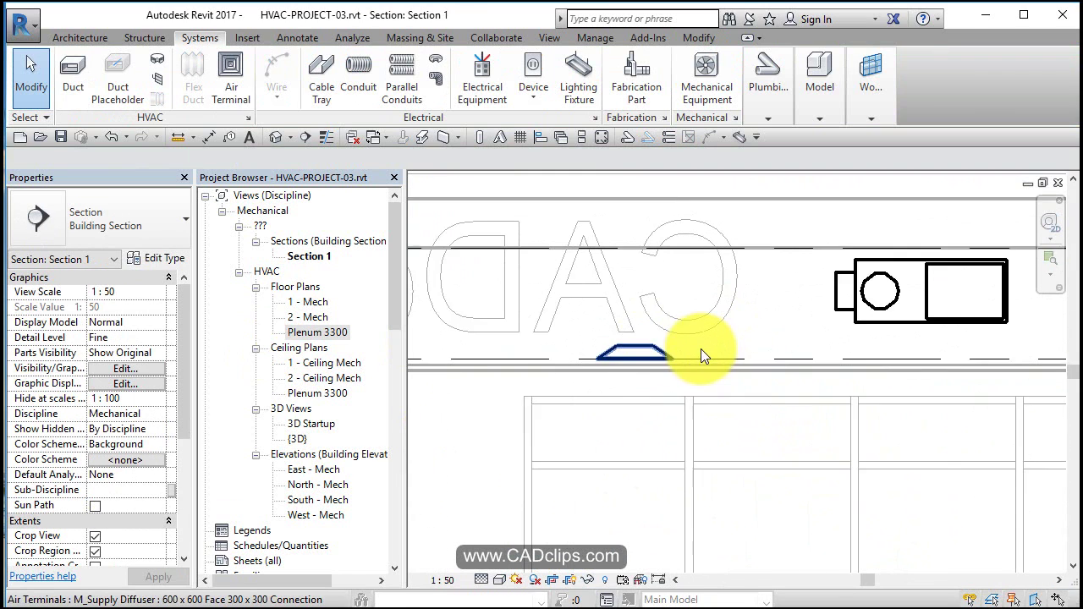
pyautogui.scroll(1, 701, 348)
pyautogui.moveTo(724, 419); pyautogui.dragTo(595, 411, button='middle')
pyautogui.scroll(-3, 580, 399)
pyautogui.scroll(2, 710, 433)
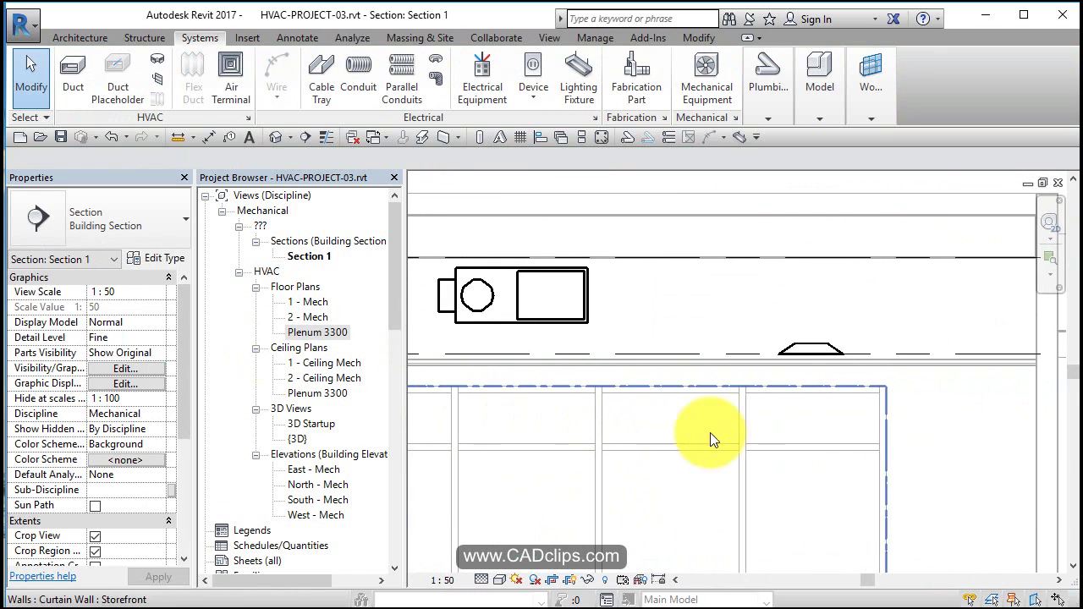
pyautogui.moveTo(710, 432); pyautogui.dragTo(751, 434, button='middle')
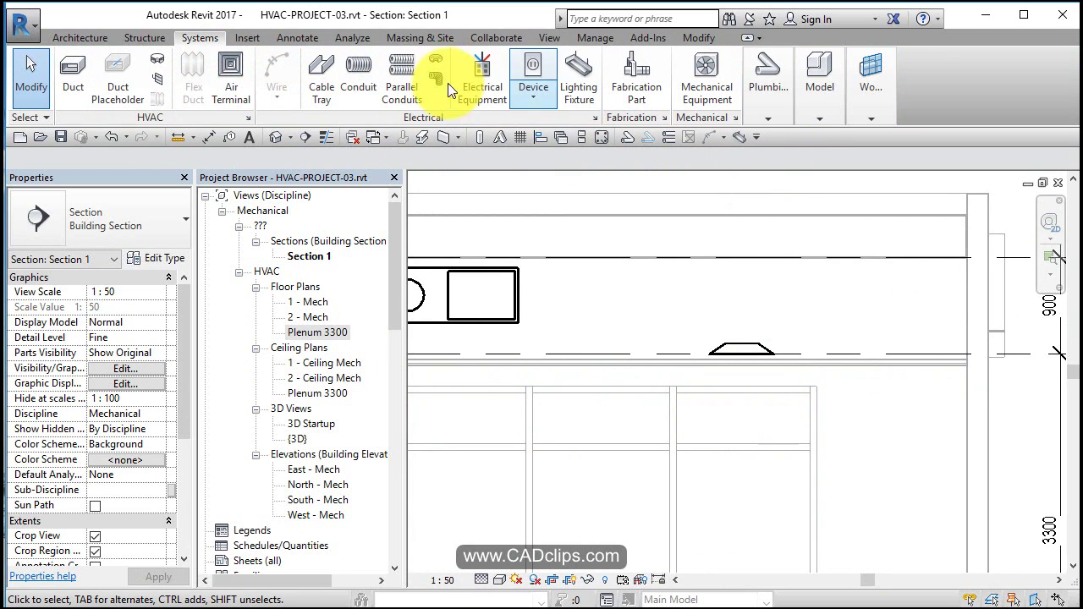
# Start an aligned dimension on the diffuser line, then cancel it and zoom out
pyautogui.click(71, 34)
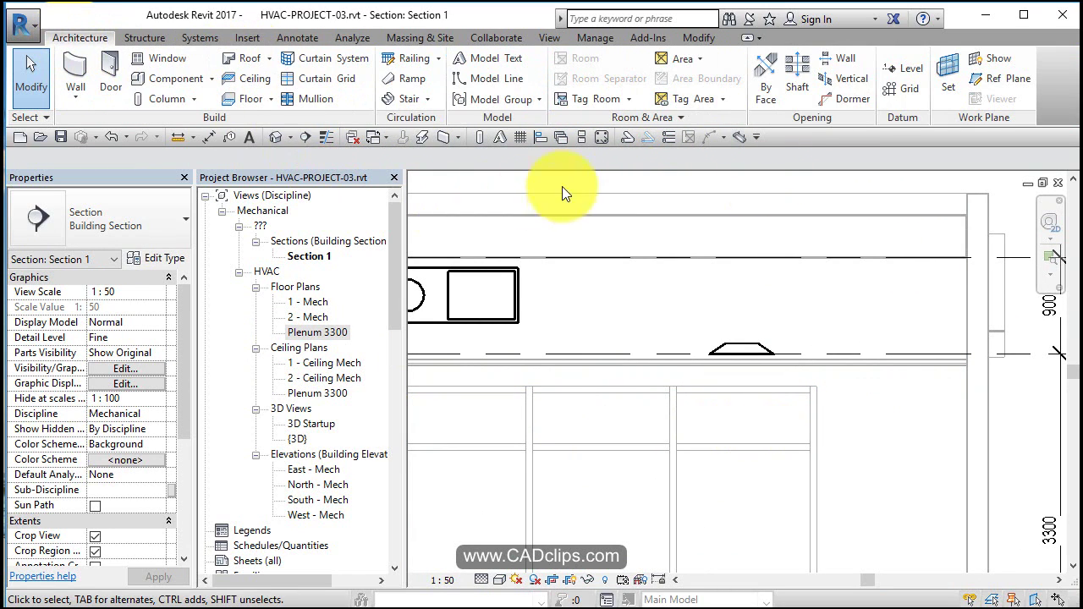
pyautogui.click(211, 135)
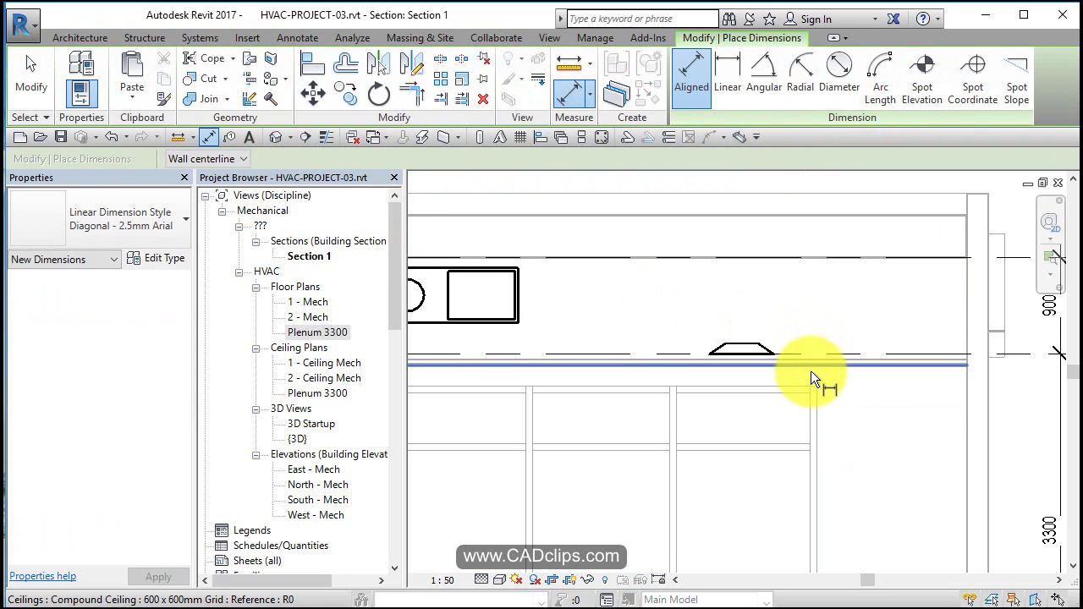
pyautogui.click(802, 353)
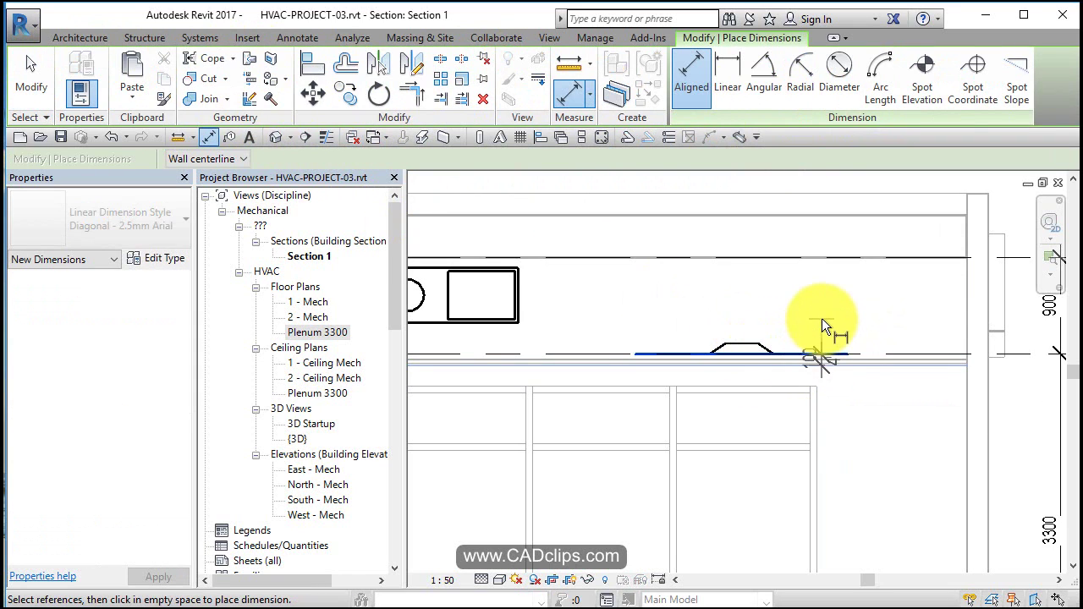
pyautogui.press('Escape')
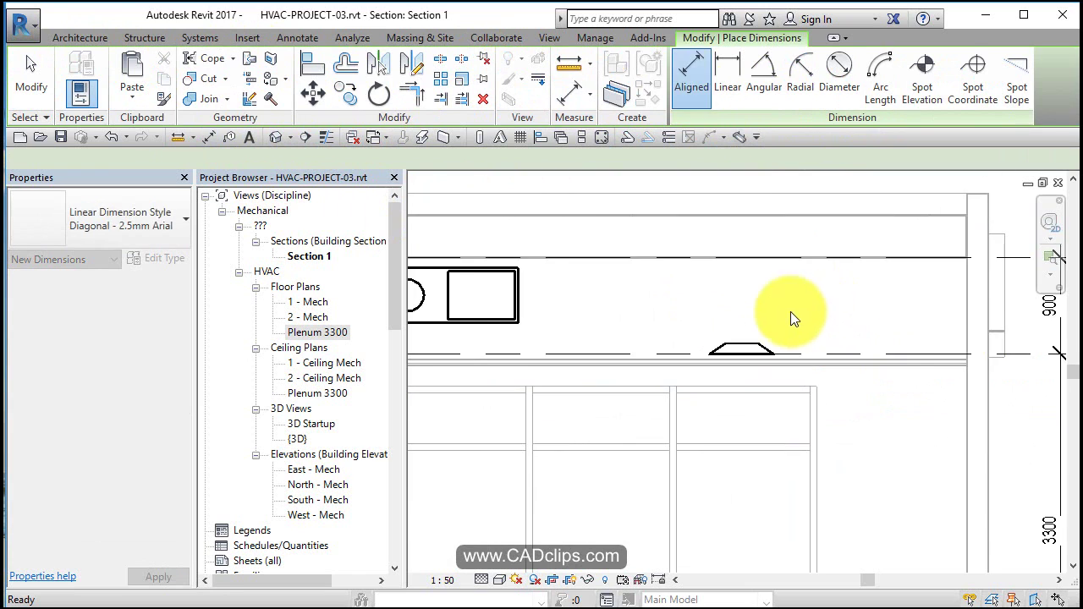
pyautogui.scroll(-3, 790, 312)
pyautogui.press('Escape')
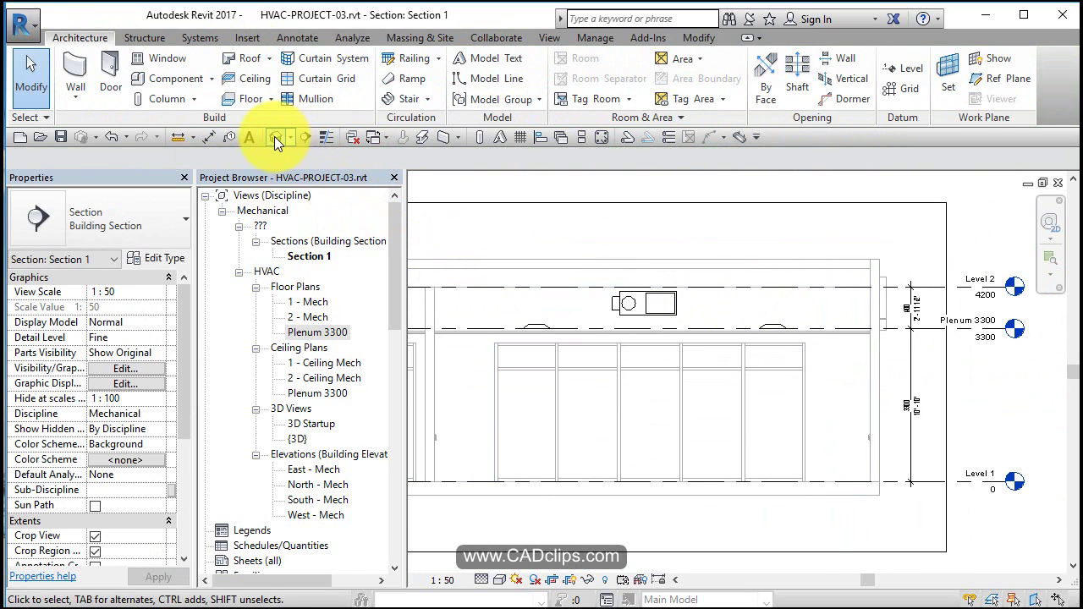
# In the default 3D view, select all supply diffusers visible in the view
pyautogui.click(275, 140)
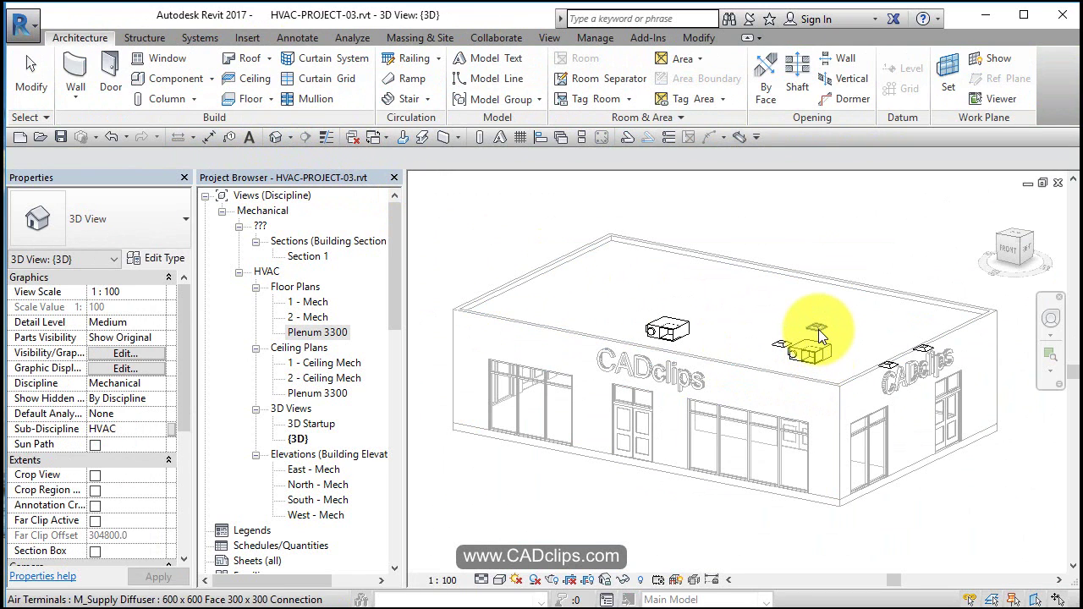
pyautogui.click(818, 329)
pyautogui.rightClick(818, 329)
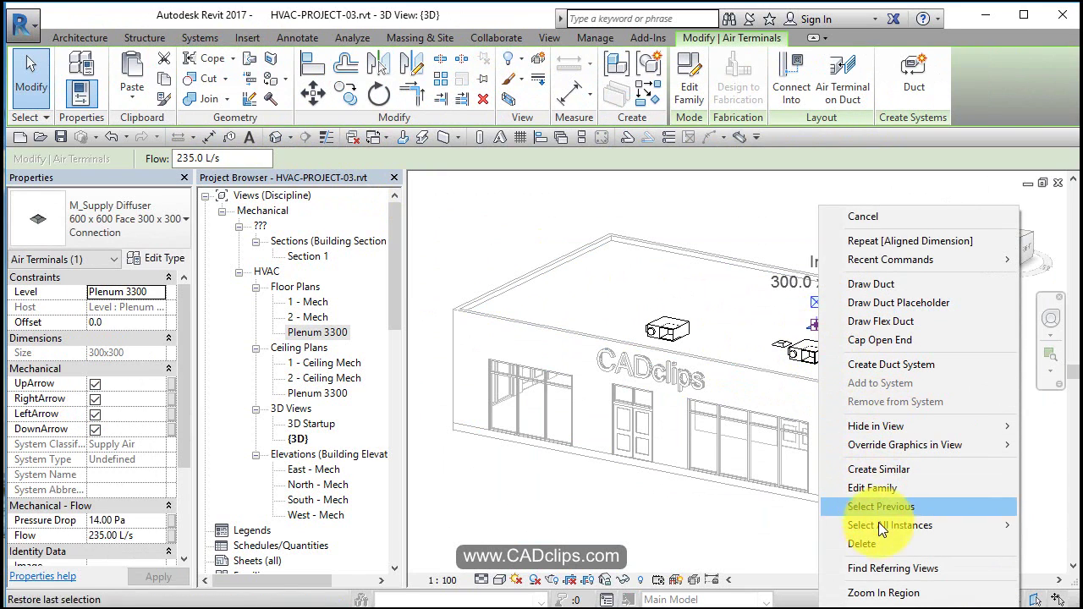
pyautogui.moveTo(889, 526)
pyautogui.click(1046, 545)
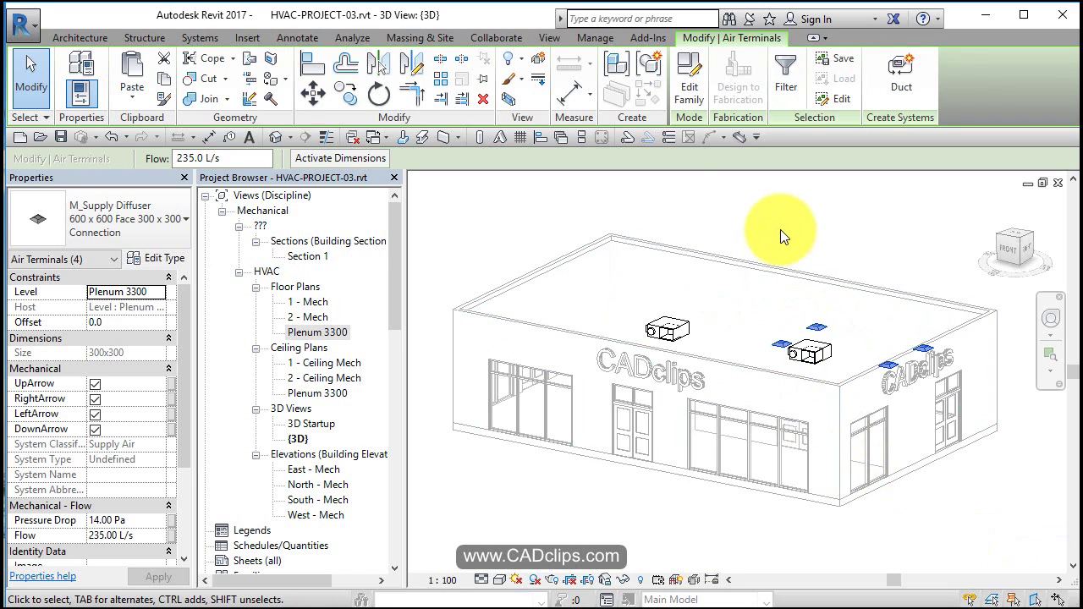
# Set the selected diffusers' offset from Plenum 3300 to -100, then deselect them
pyautogui.click(126, 323)
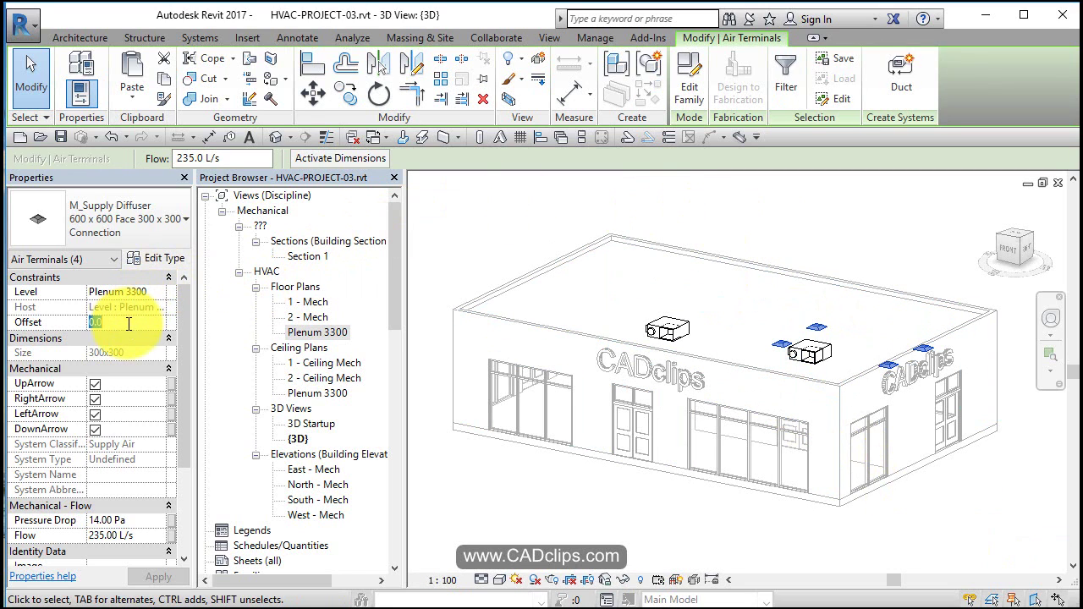
pyautogui.write('-19')
pyautogui.press('BackSpace')
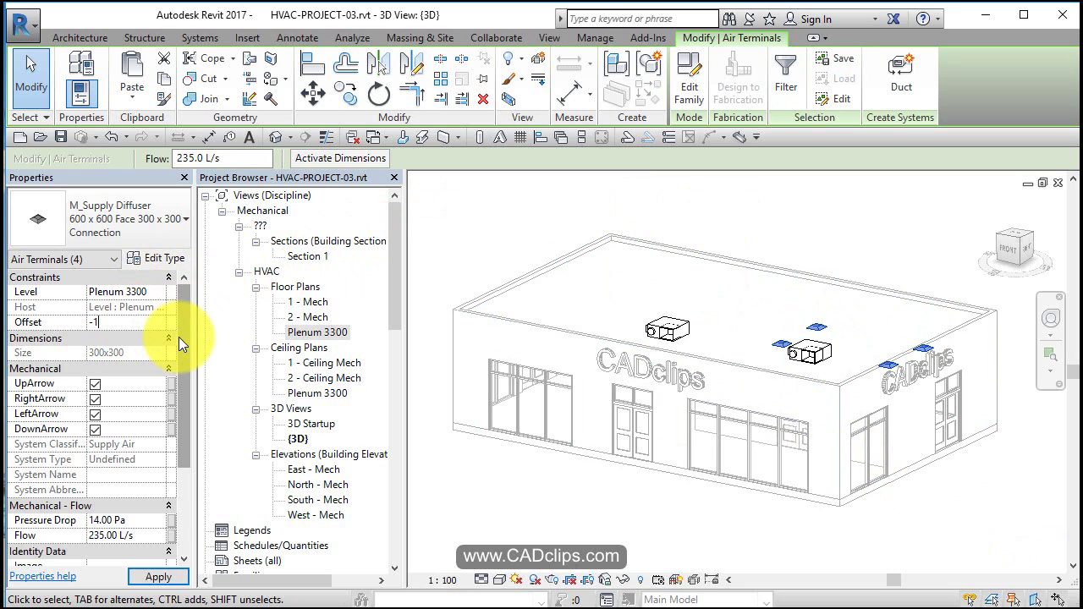
pyautogui.write('00')
pyautogui.press('Return')
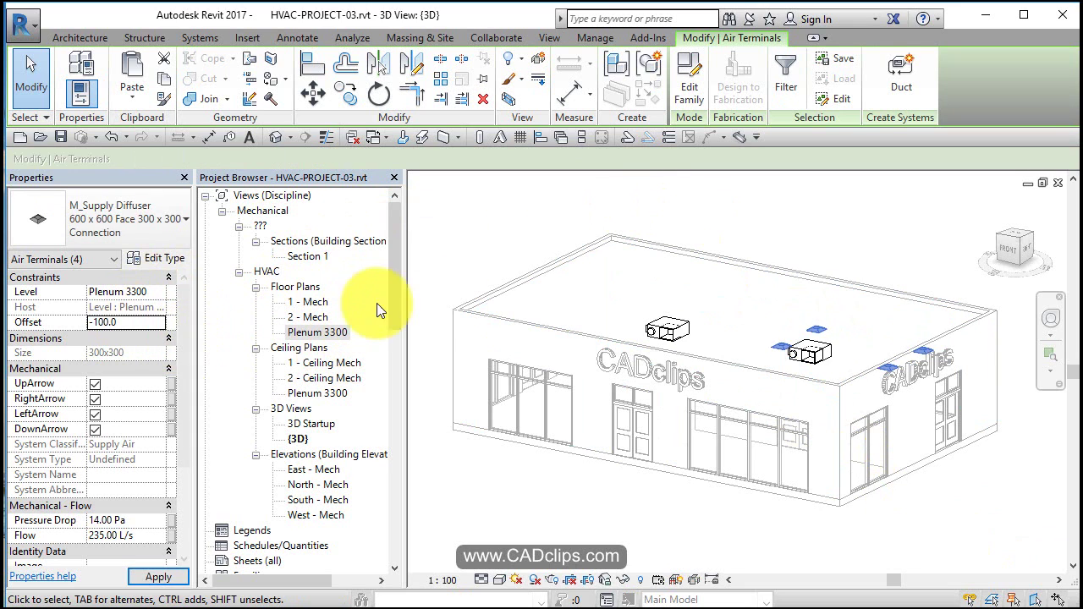
pyautogui.press('Escape')
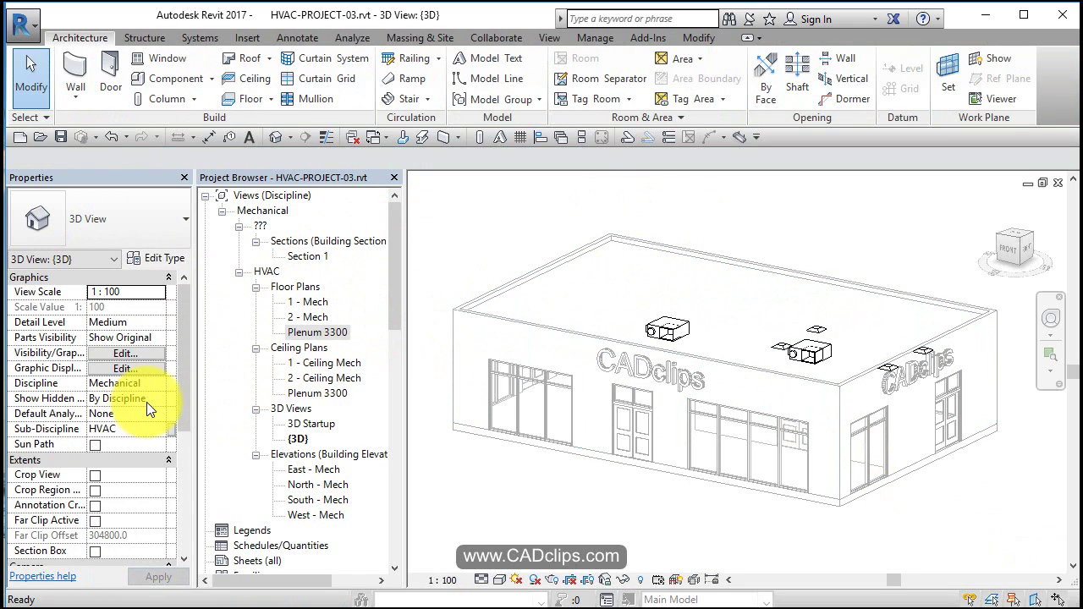
# Reopen Section 1 and set its sub-discipline to HVAC
pyautogui.doubleClick(313, 255)
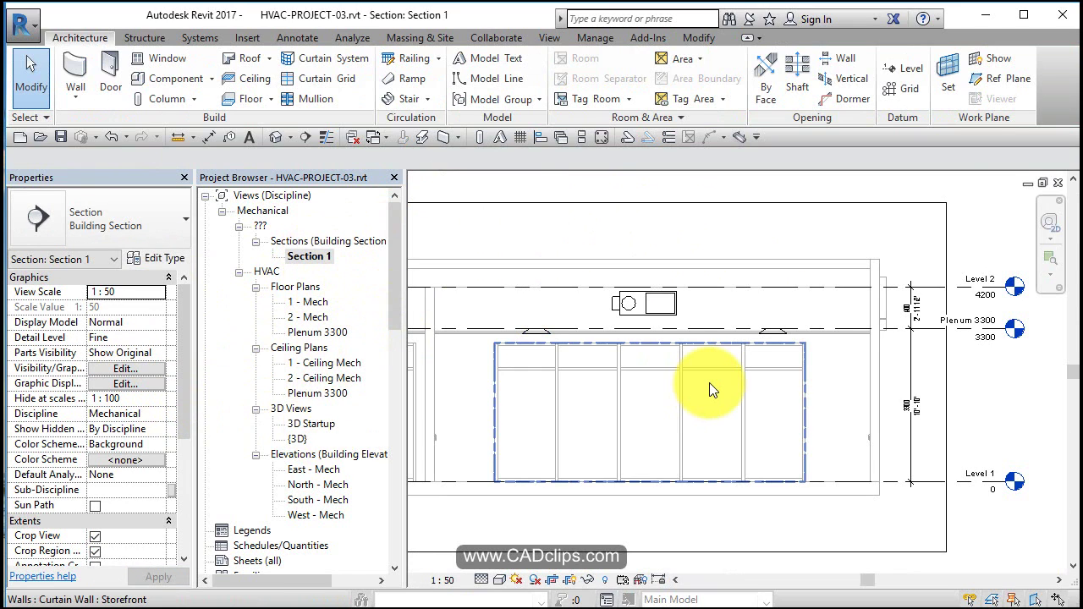
pyautogui.moveTo(709, 383); pyautogui.dragTo(757, 401, button='middle')
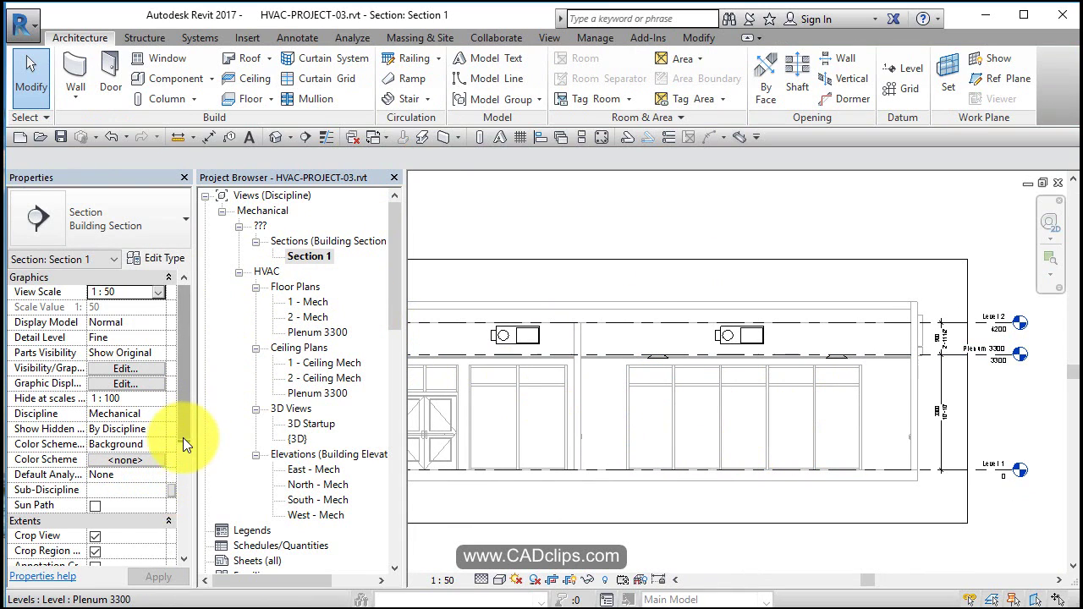
pyautogui.scroll(-3, 184, 453)
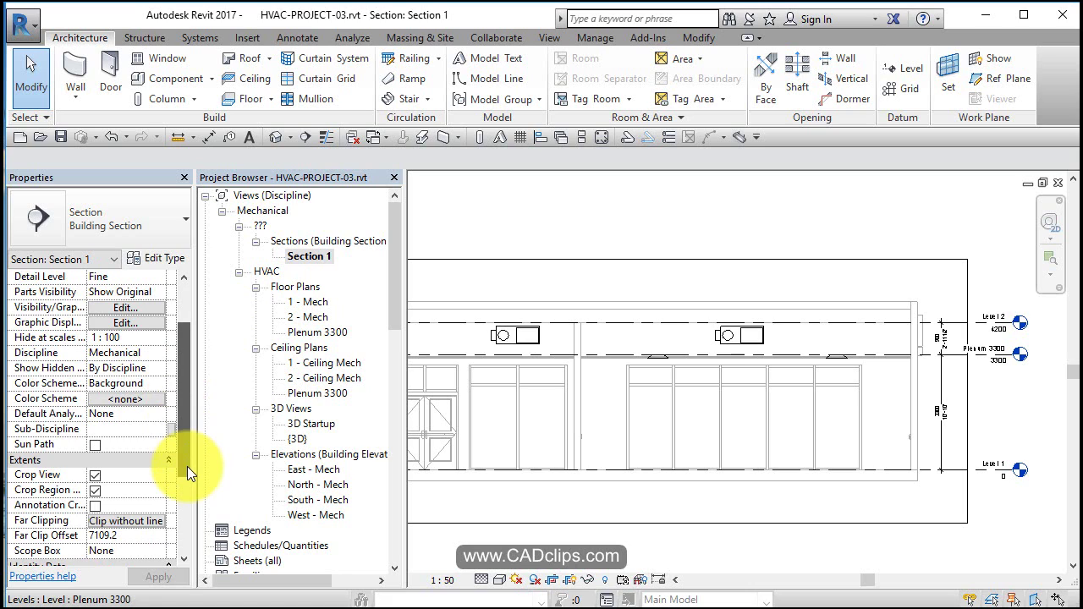
pyautogui.click(157, 431)
pyautogui.click(123, 443)
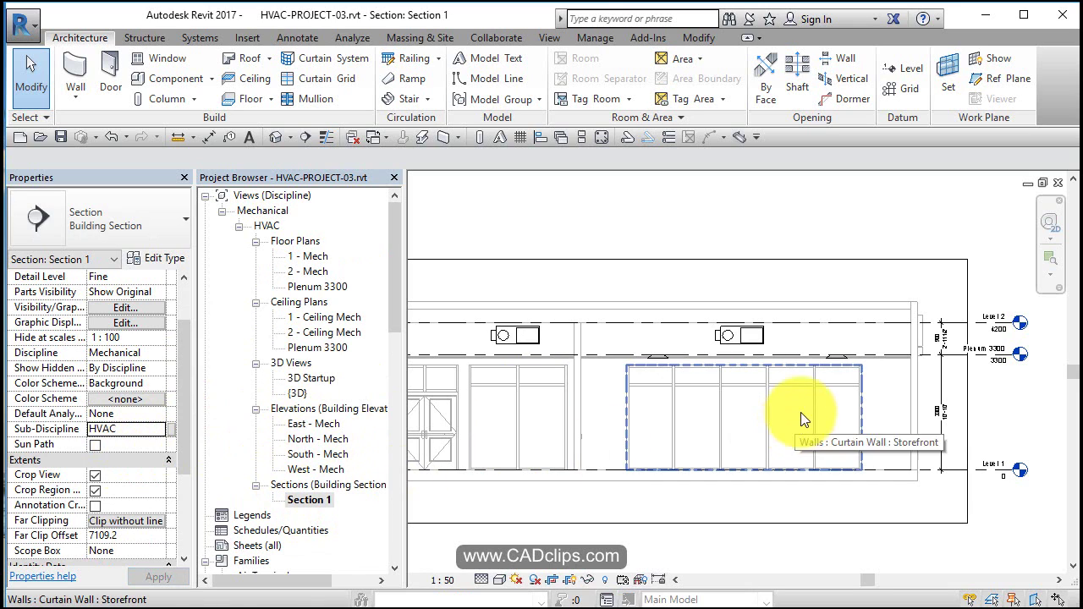
pyautogui.scroll(3, 820, 370)
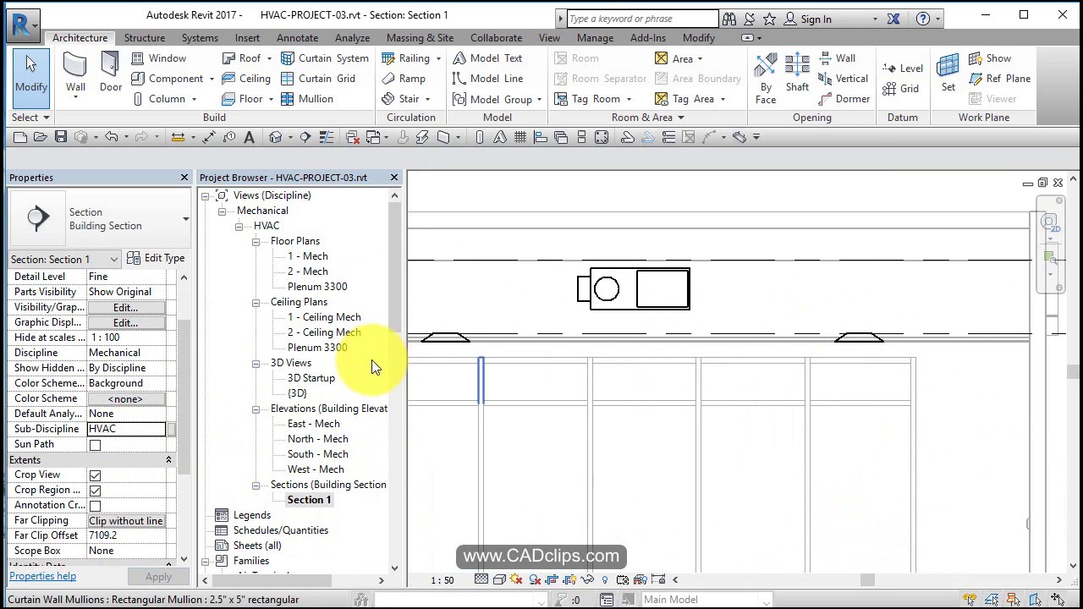
# Open the Plenum 3300 floor plan, zoom in, and select the VAV unit below the diffusers
pyautogui.doubleClick(309, 284)
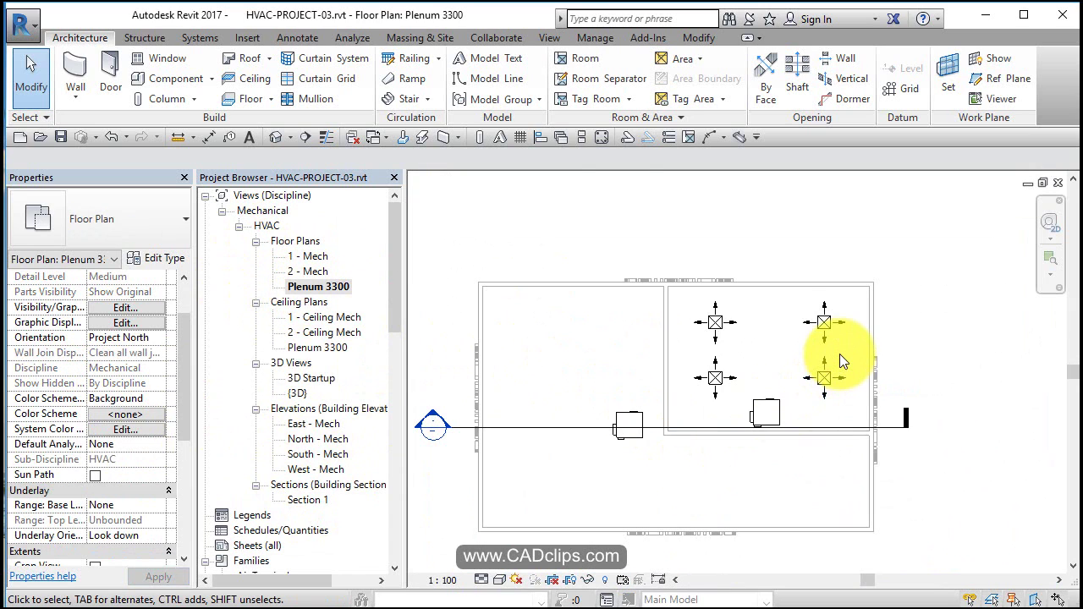
pyautogui.scroll(2, 839, 354)
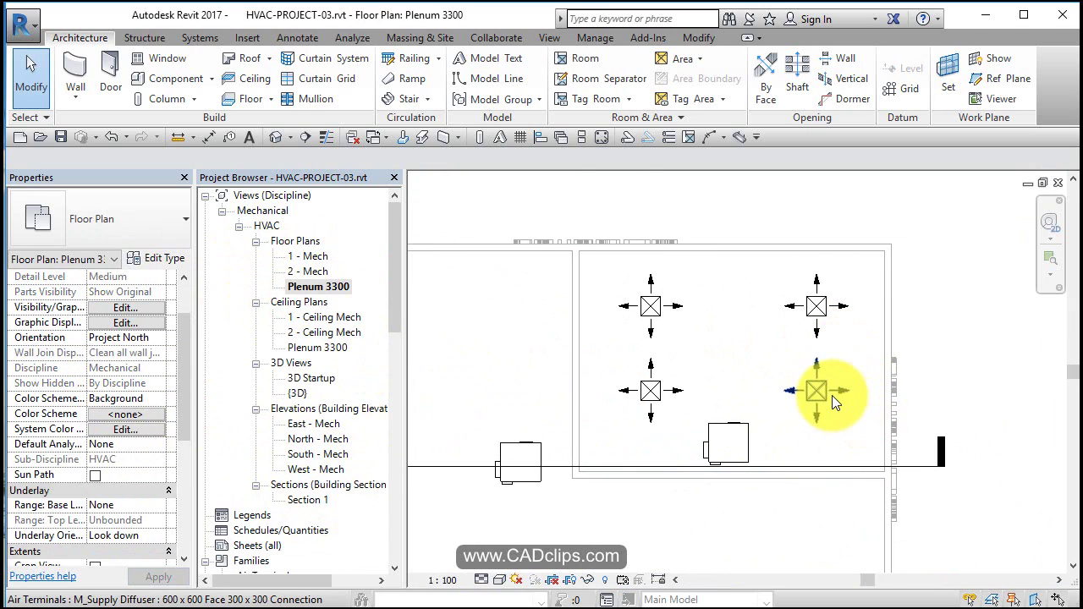
pyautogui.scroll(1, 832, 395)
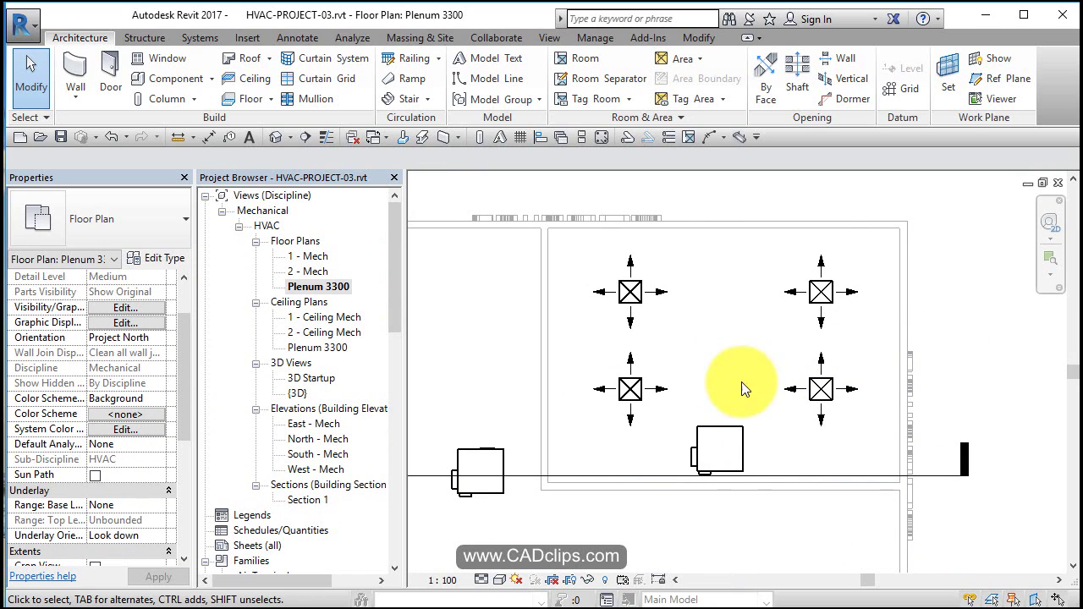
pyautogui.click(730, 430)
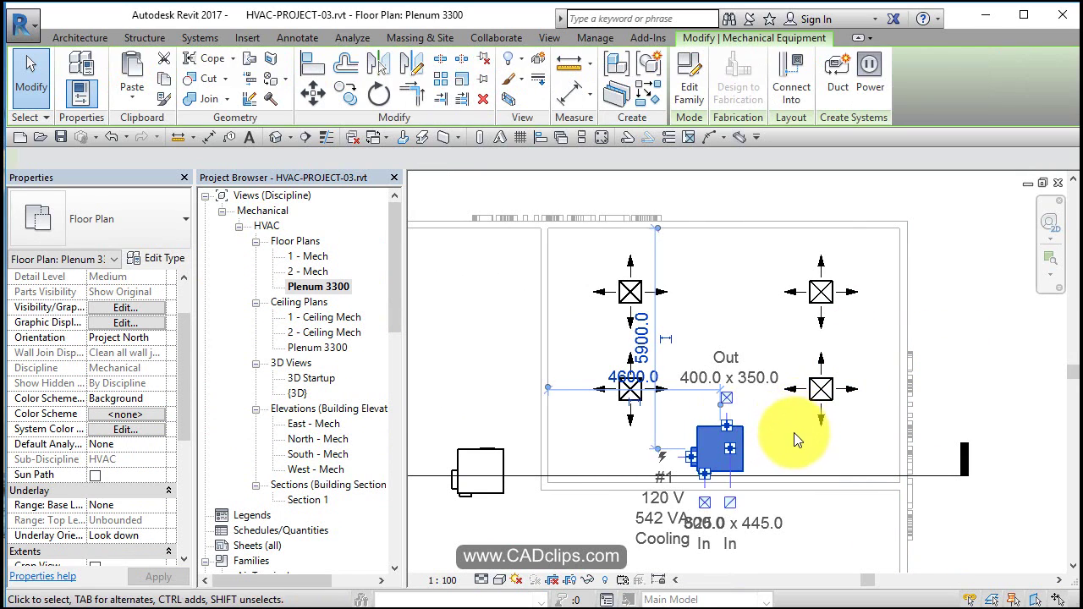
# Draw a vertical supply main duct up from the VAV unit past the diffusers
pyautogui.rightClick(724, 426)
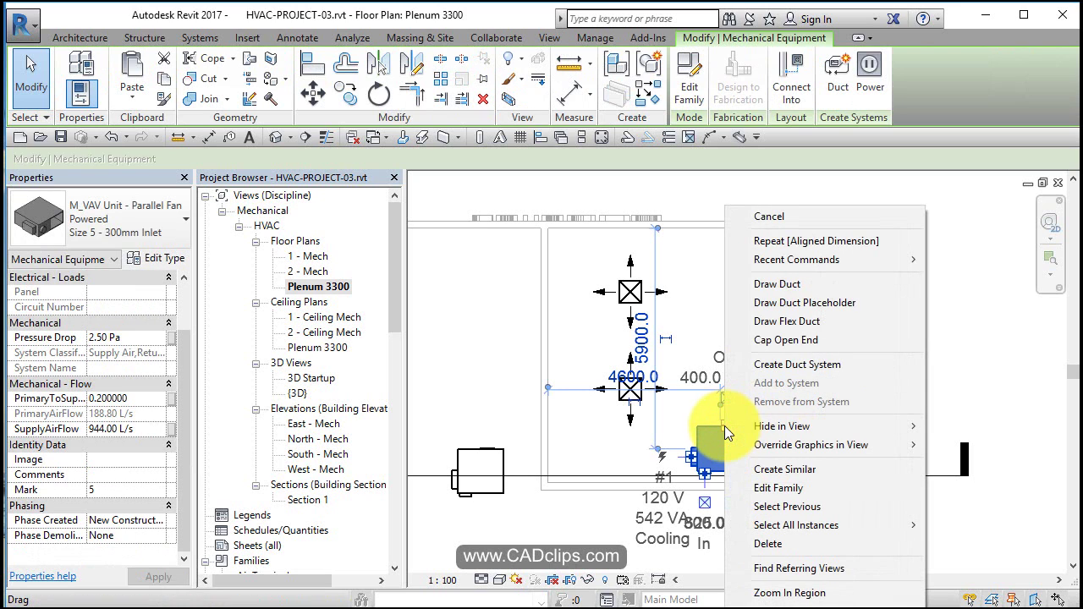
pyautogui.click(737, 296)
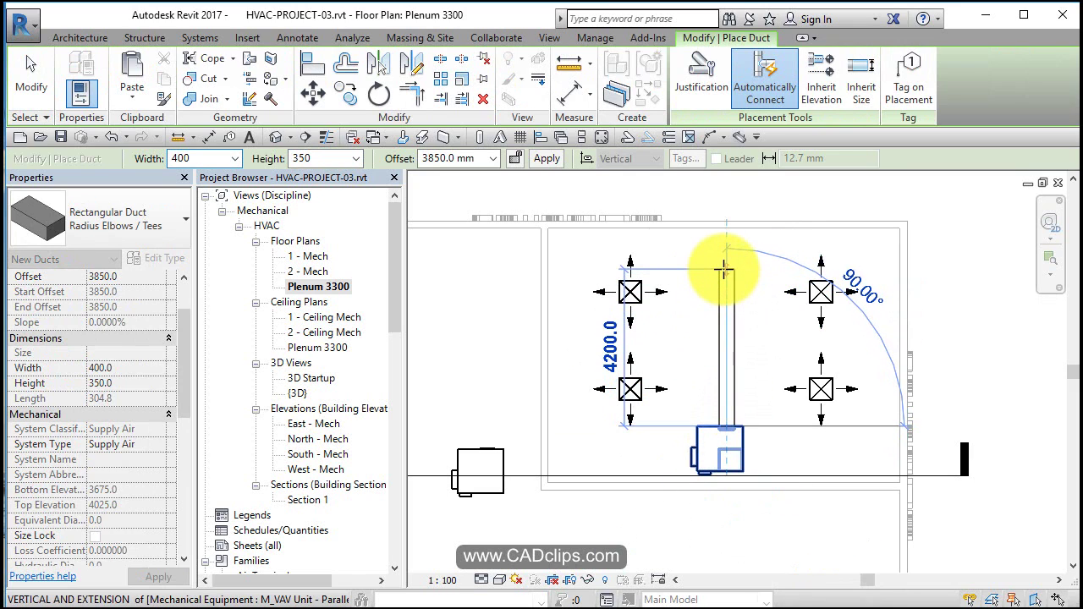
pyautogui.click(723, 270)
pyautogui.press('Escape')
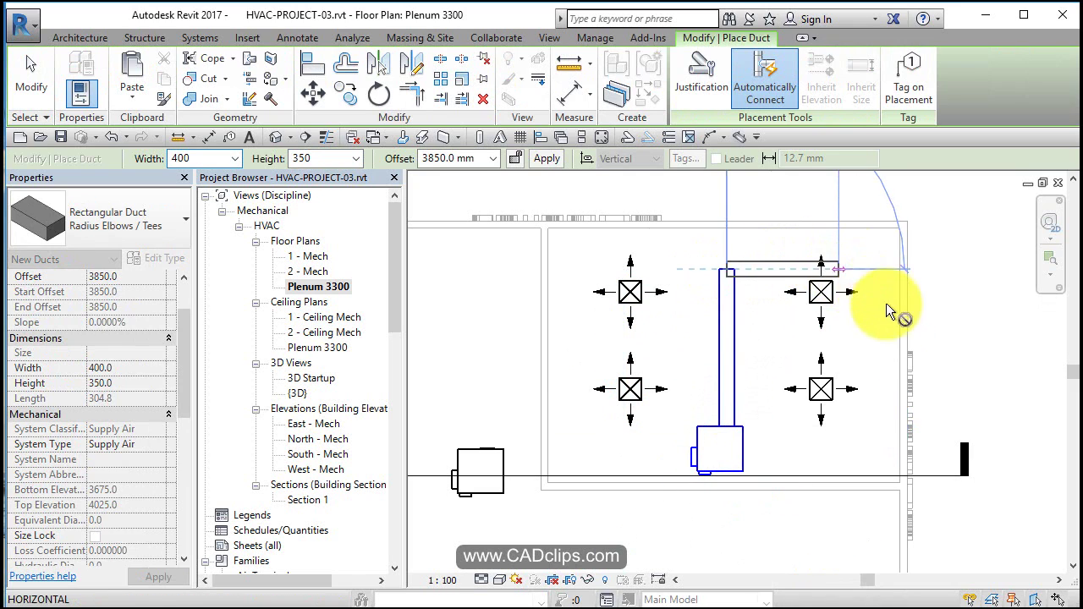
pyautogui.scroll(1, 825, 326)
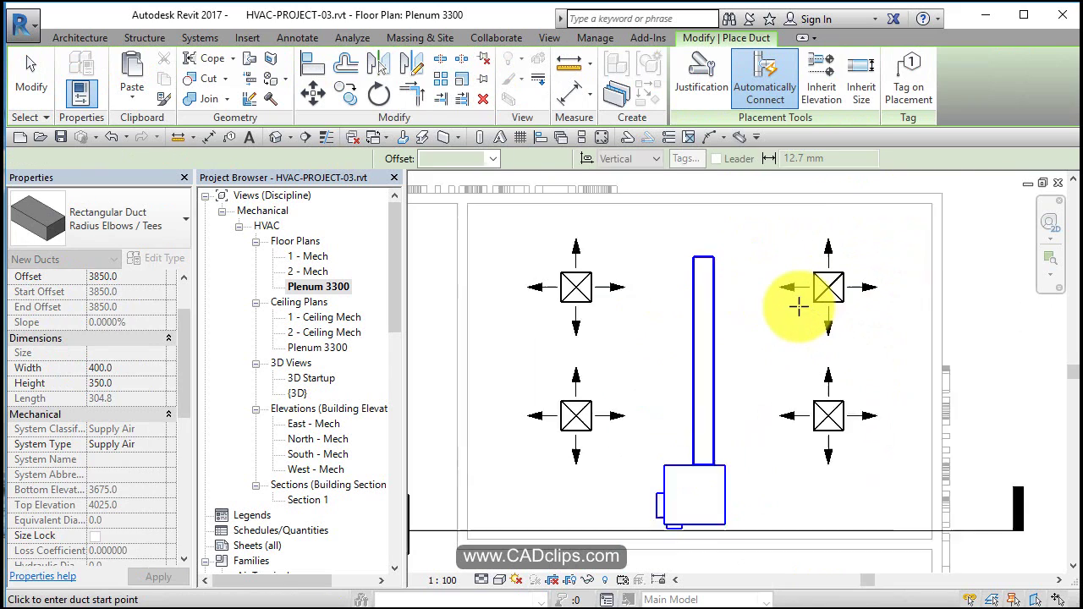
pyautogui.scroll(1, 798, 309)
pyautogui.scroll(1, 712, 278)
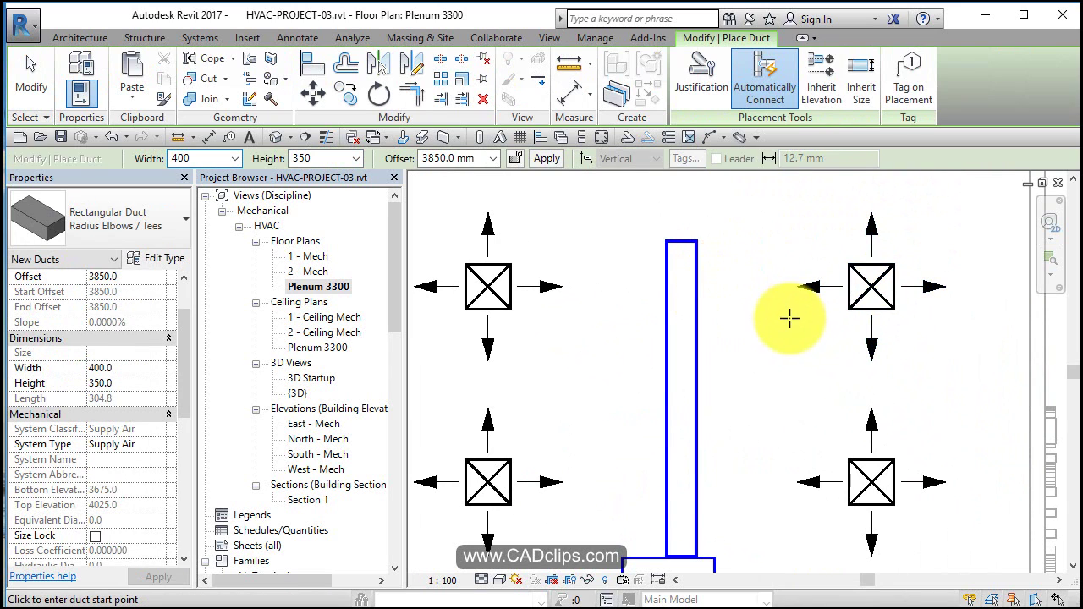
# Run branch ducts from the main duct to the upper-right and upper-left diffusers
pyautogui.click(687, 275)
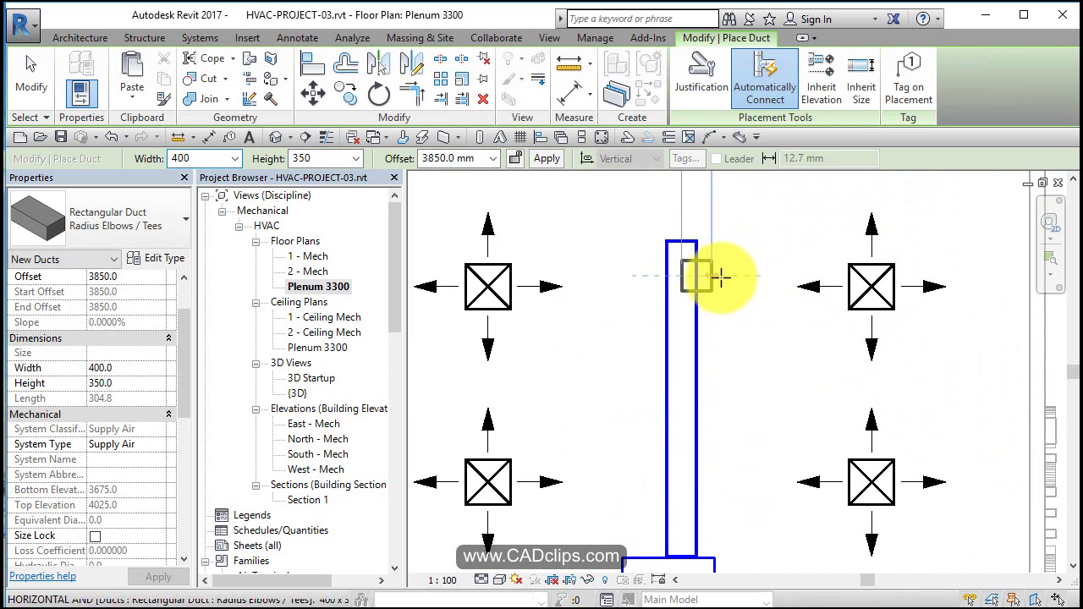
pyautogui.press('Escape')
pyautogui.press('Escape')
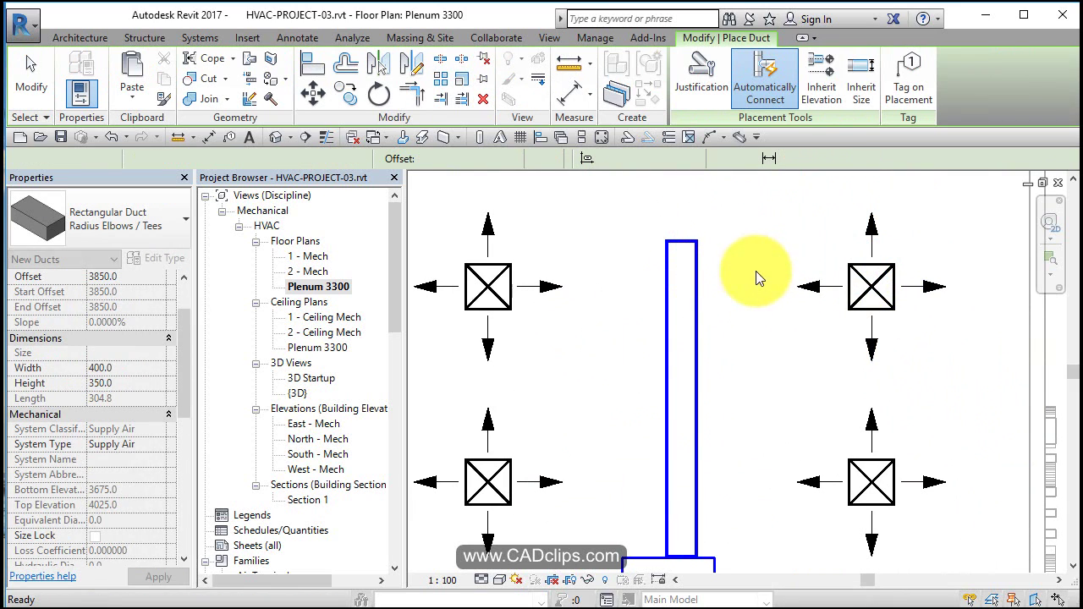
pyautogui.click(682, 288)
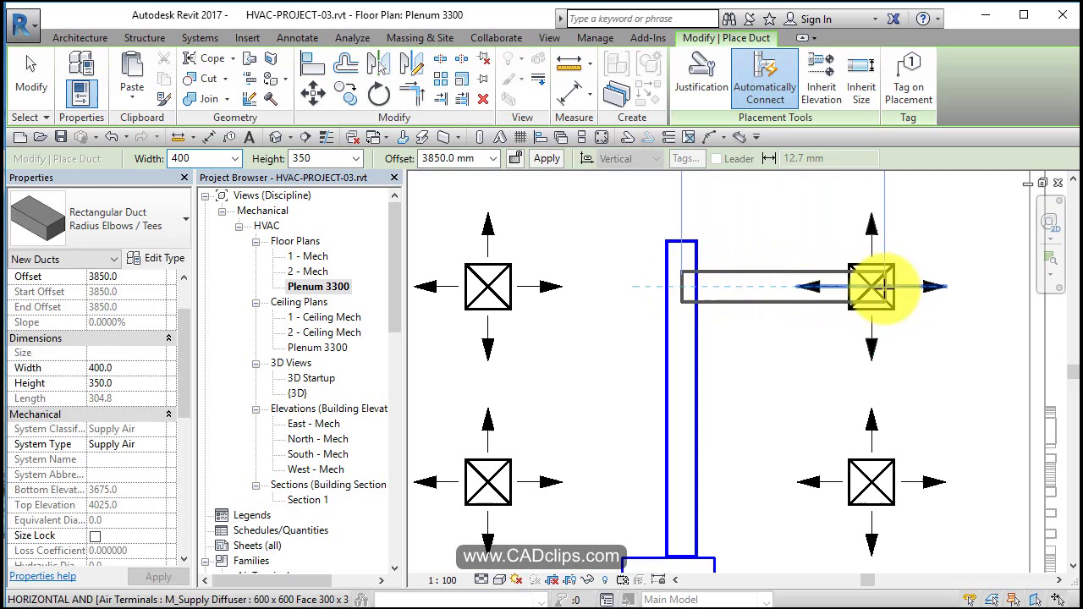
pyautogui.click(871, 288)
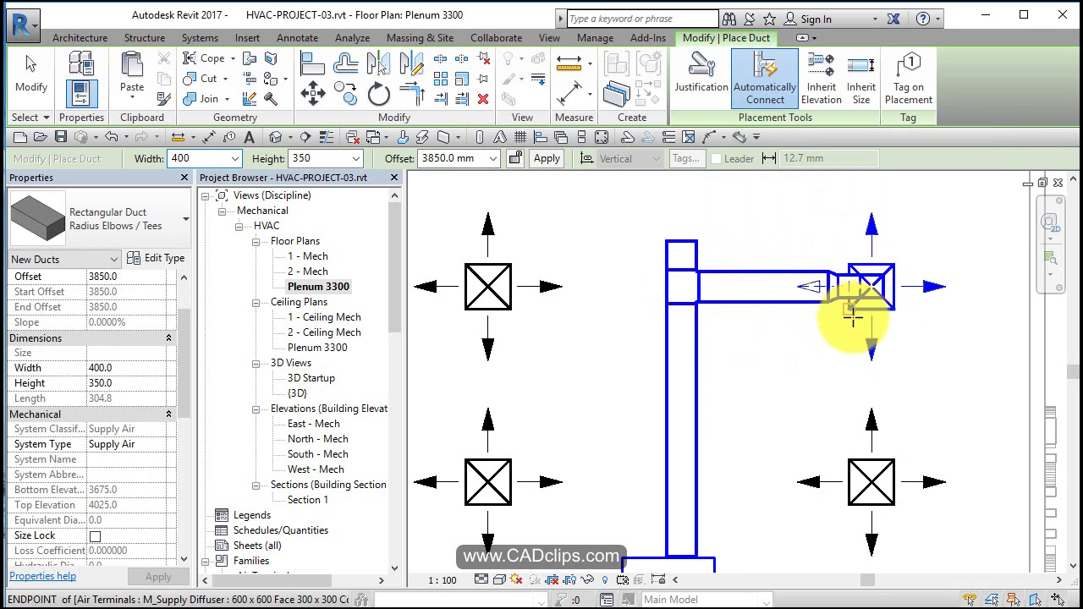
pyautogui.moveTo(677, 387); pyautogui.dragTo(736, 393, button='middle')
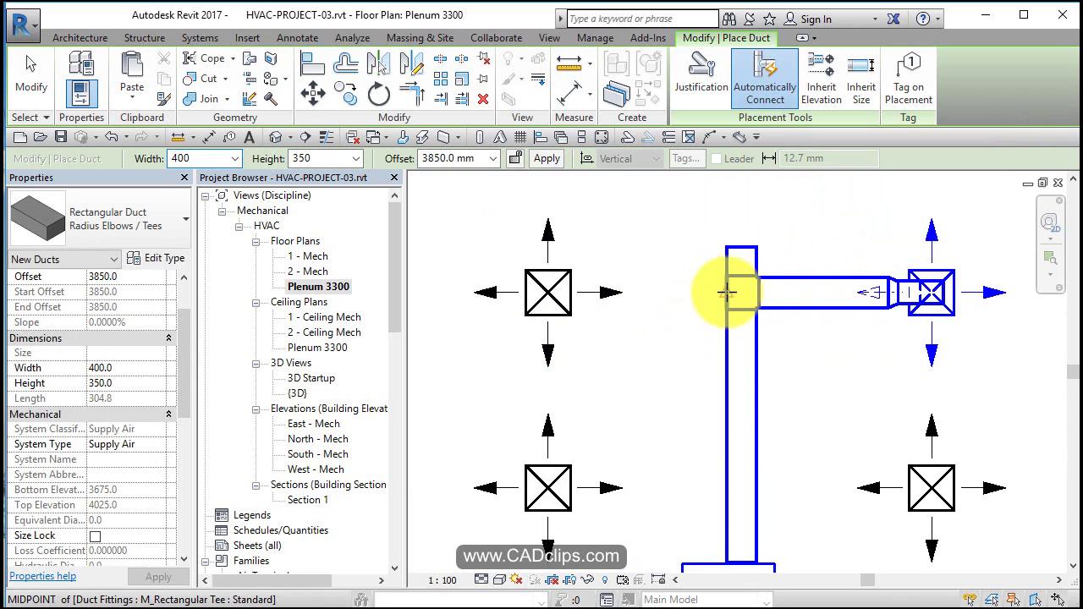
pyautogui.click(726, 288)
pyautogui.click(548, 292)
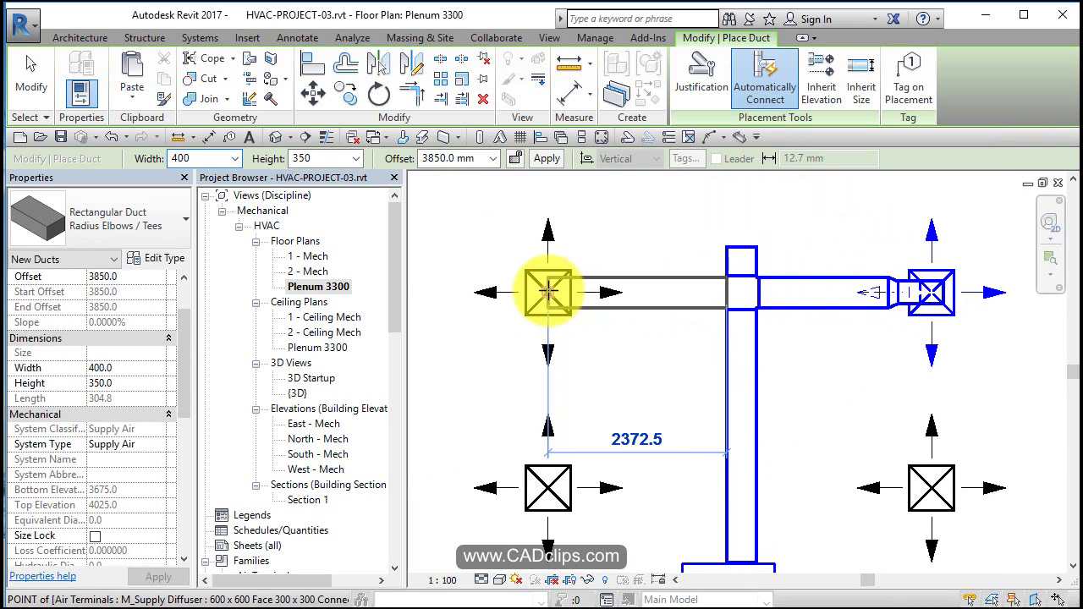
pyautogui.click(558, 404)
# Run branch ducts from the main duct to the lower-right and lower-left diffusers
pyautogui.moveTo(846, 440); pyautogui.dragTo(754, 411, button='middle')
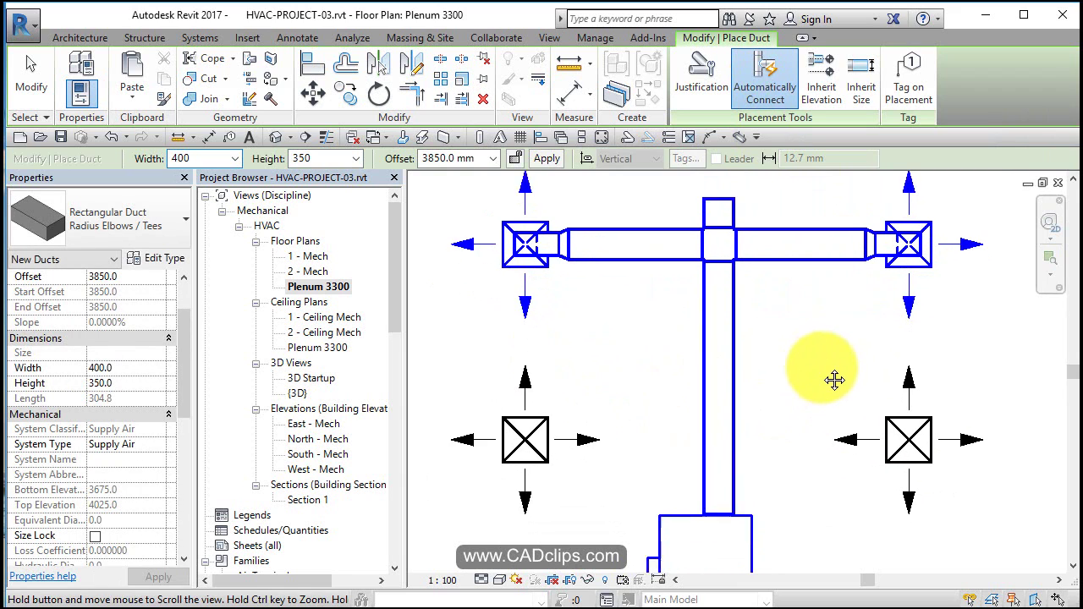
pyautogui.click(708, 412)
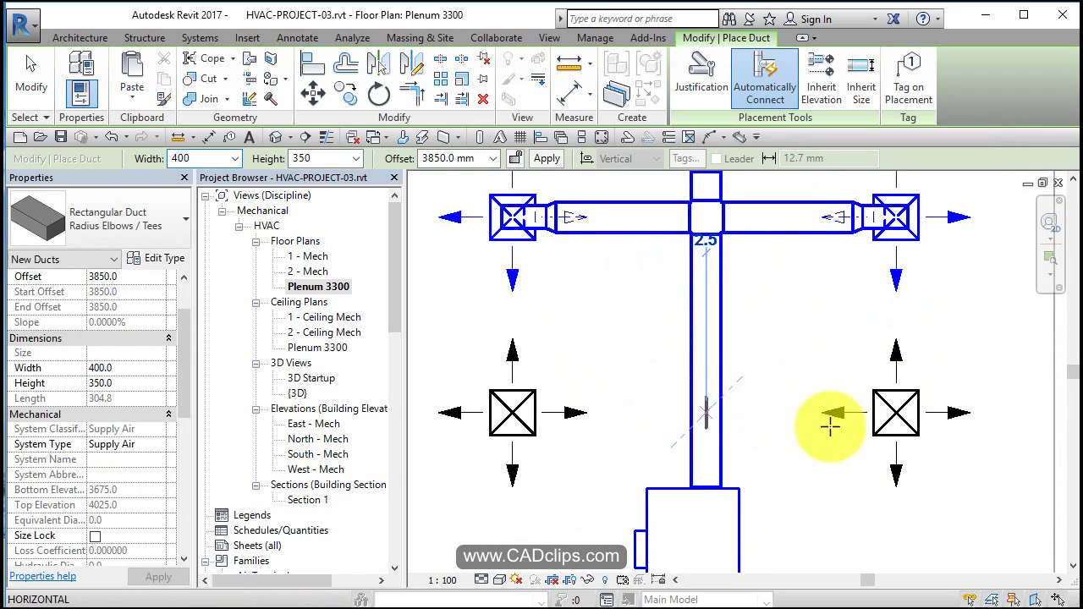
pyautogui.click(893, 412)
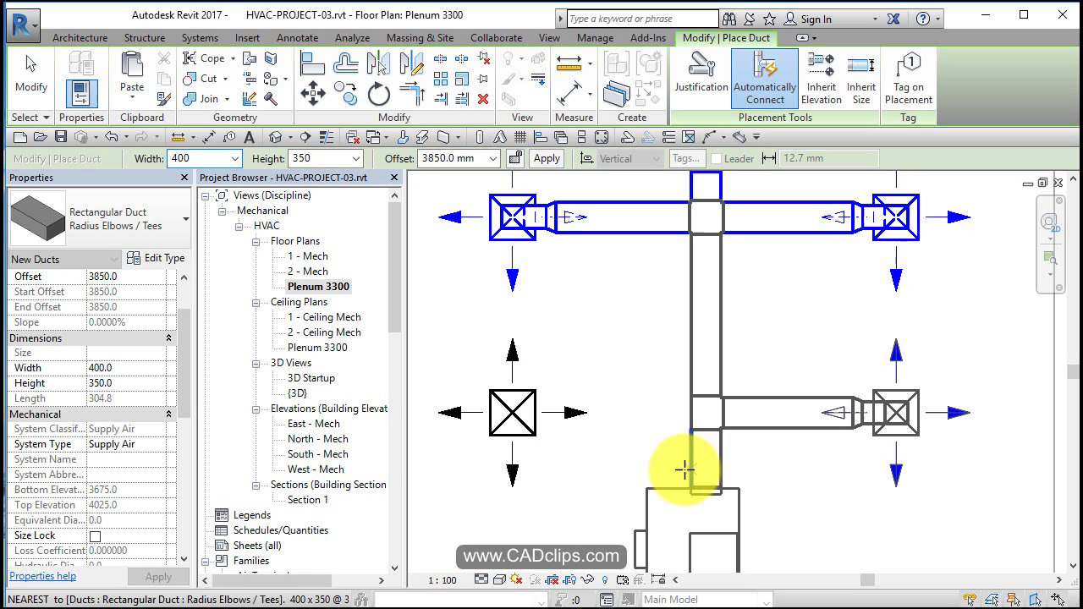
pyautogui.click(705, 413)
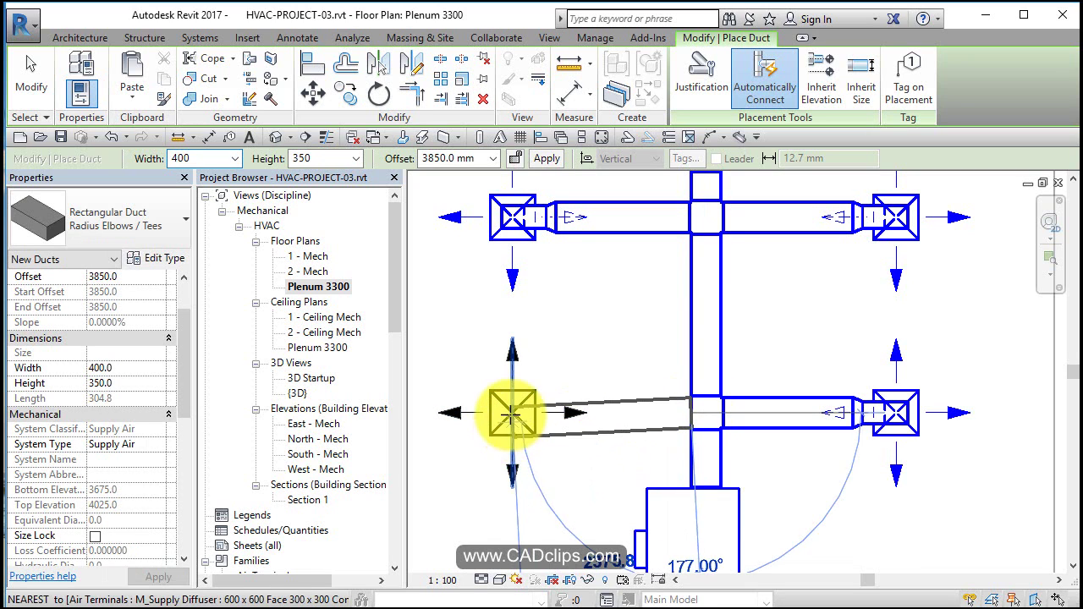
pyautogui.click(510, 466)
pyautogui.press('Escape')
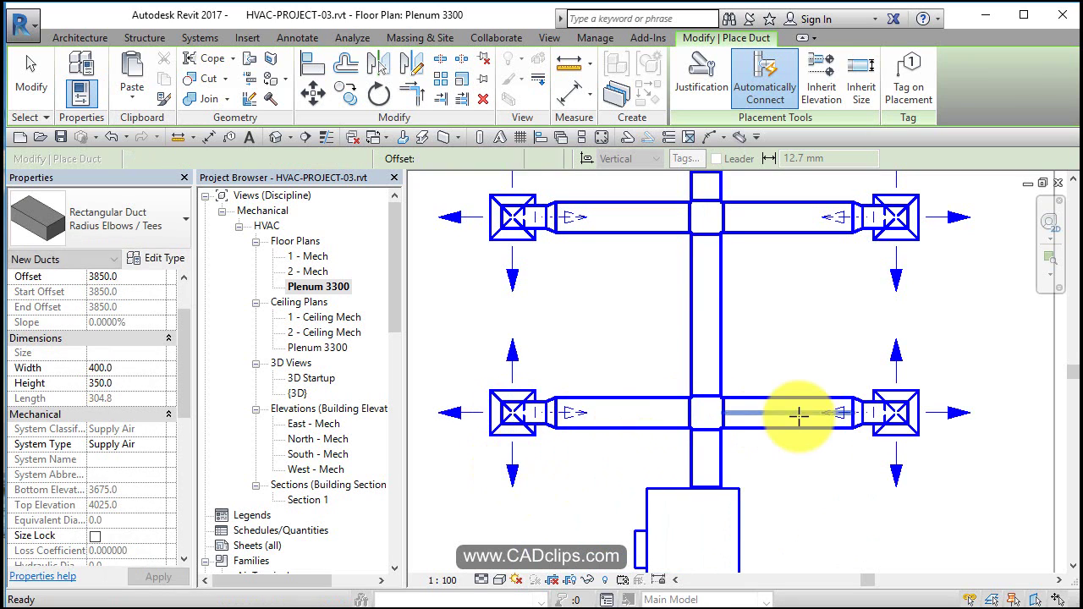
pyautogui.press('Escape')
pyautogui.scroll(-4, 799, 414)
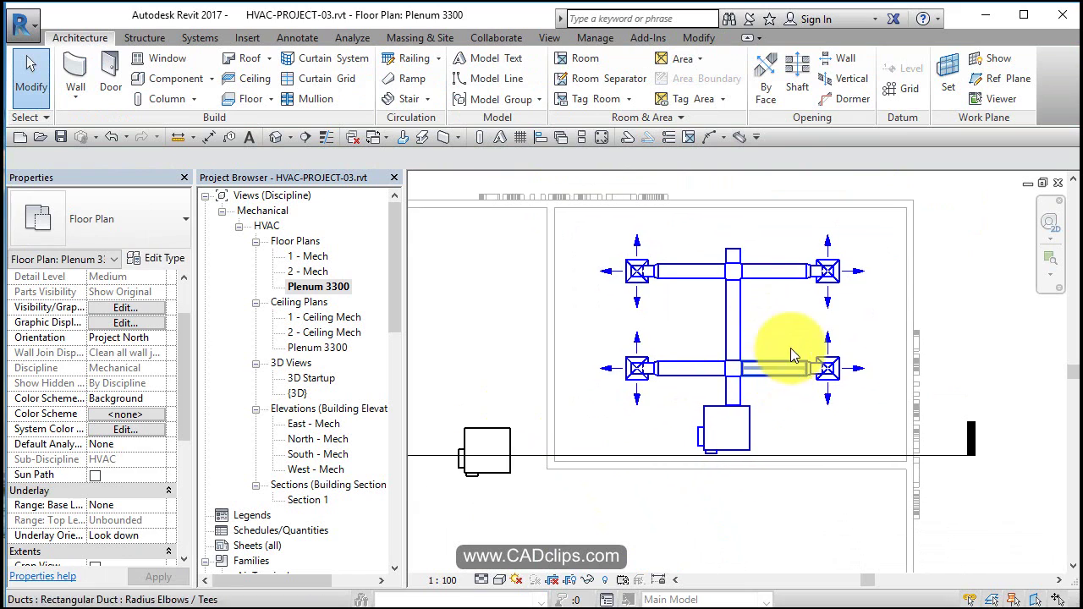
pyautogui.click(278, 138)
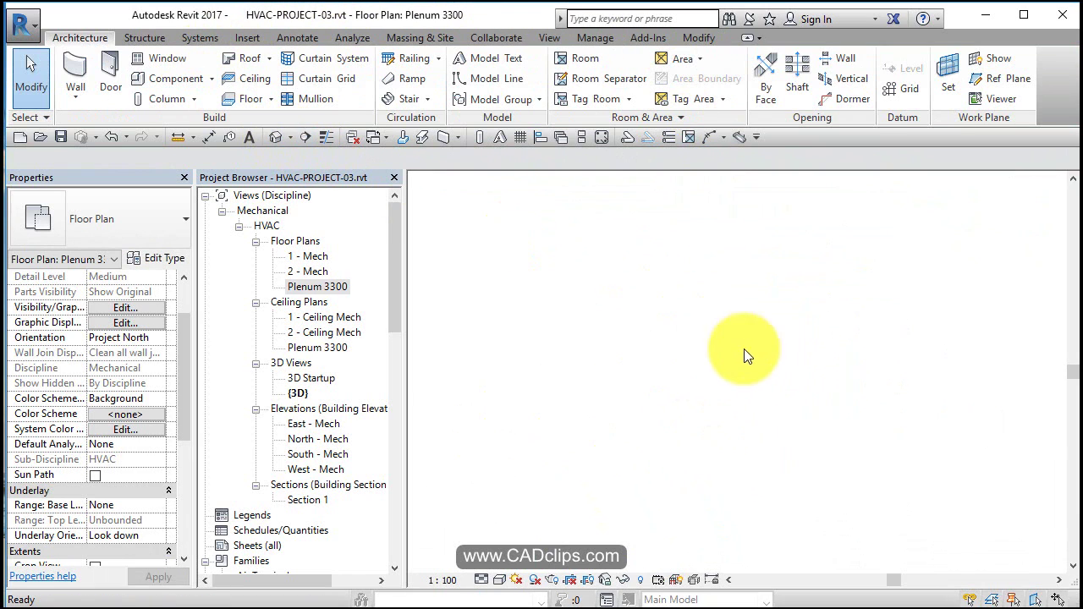
pyautogui.moveTo(865, 363)
pyautogui.keyDown('shift'); pyautogui.mouseDown(button='middle')
pyautogui.moveTo(778, 451)
pyautogui.moveTo(763, 438)
pyautogui.mouseUp(button='middle'); pyautogui.keyUp('shift')
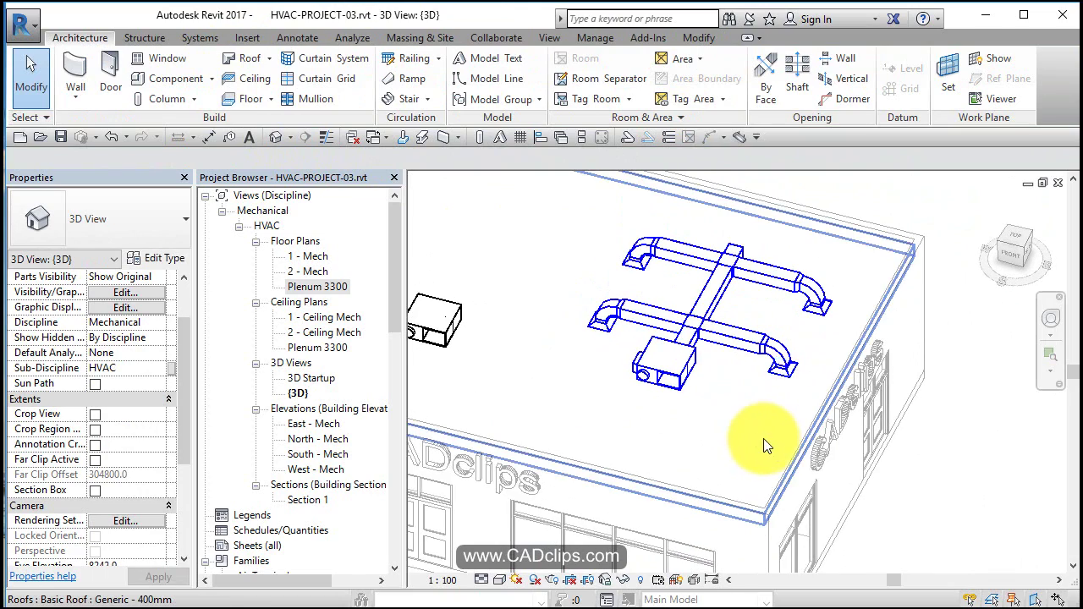
pyautogui.scroll(3, 780, 379)
pyautogui.scroll(-2, 631, 376)
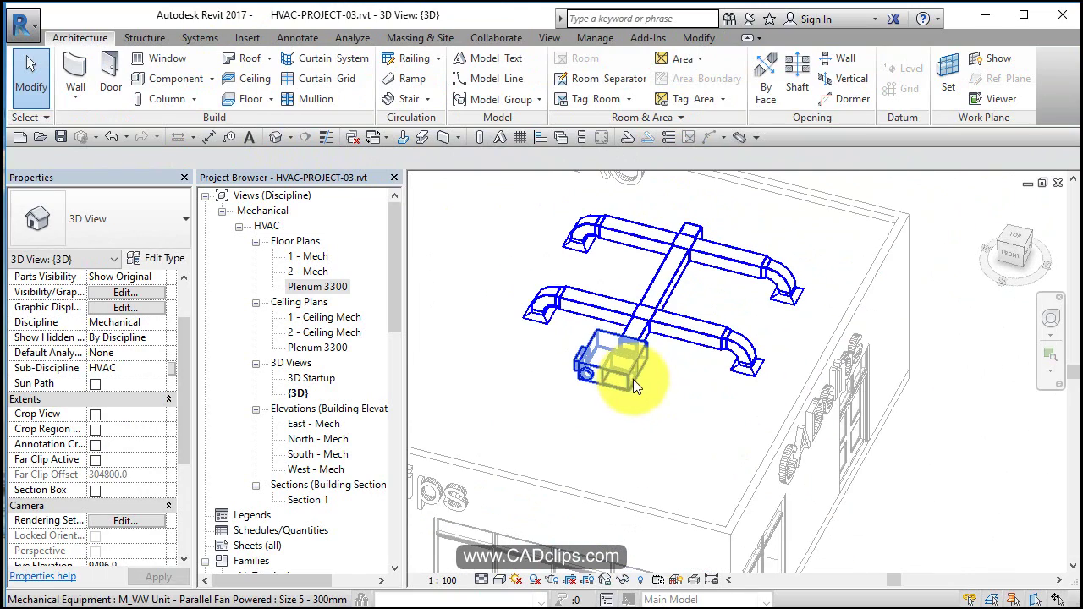
pyautogui.moveTo(633, 379); pyautogui.dragTo(822, 387, button='middle')
pyautogui.scroll(-2, 600, 367)
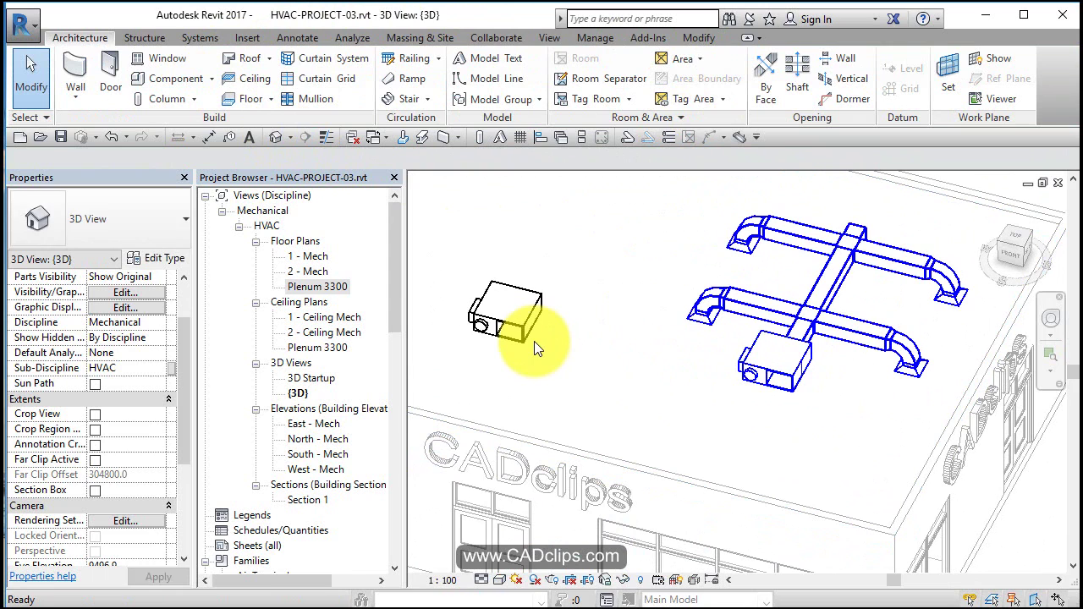
pyautogui.doubleClick(317, 286)
pyautogui.moveTo(619, 394); pyautogui.dragTo(732, 398, button='middle')
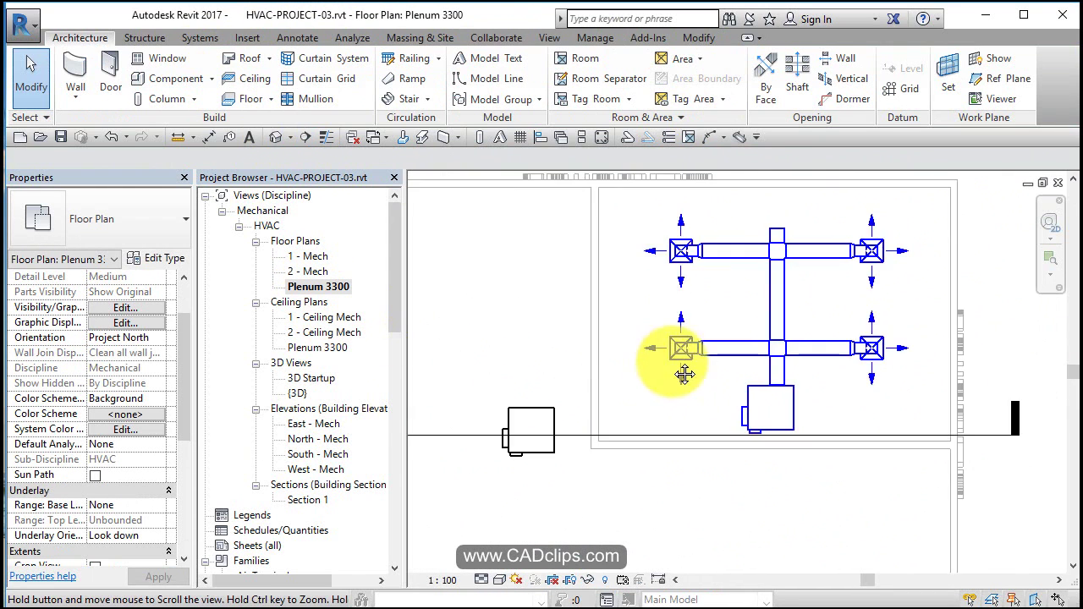
# Copy the upper-left supply diffuser repeatedly into the upper-left room and along the lower room
pyautogui.scroll(-1, 732, 398)
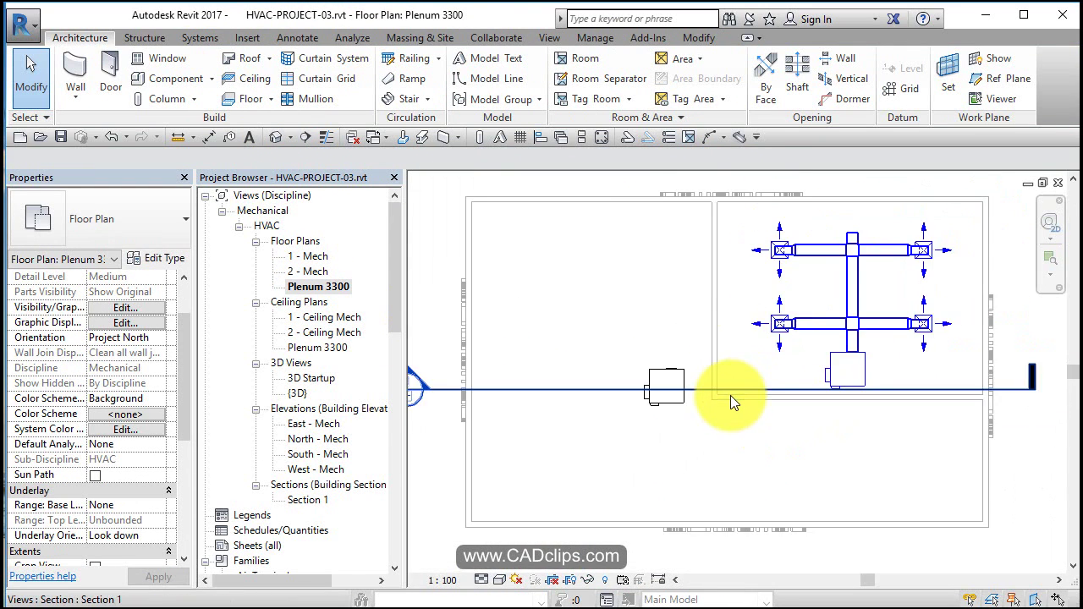
pyautogui.click(756, 274)
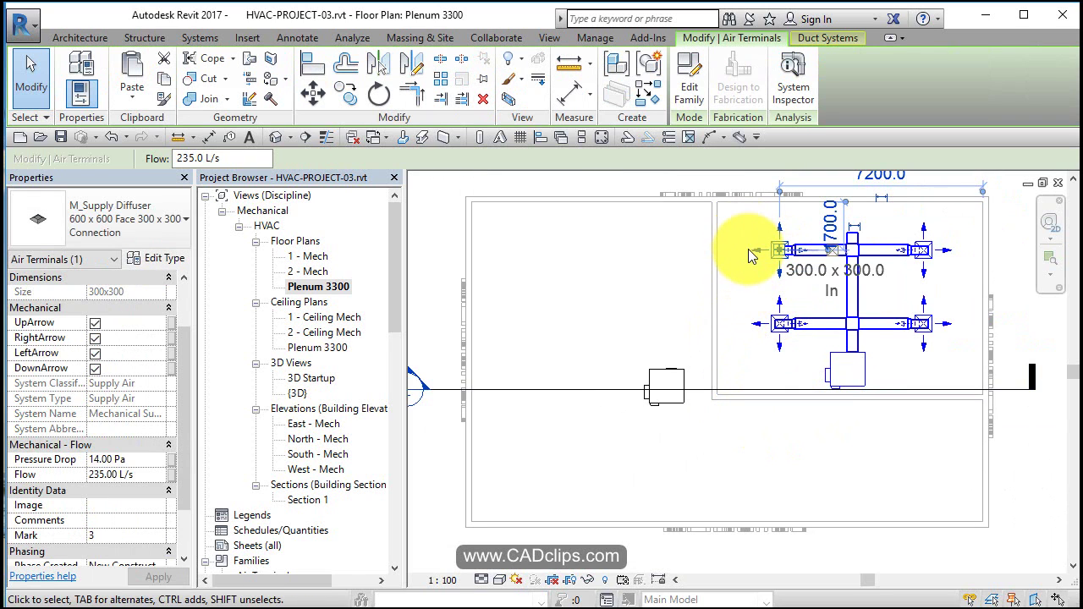
pyautogui.click(785, 234)
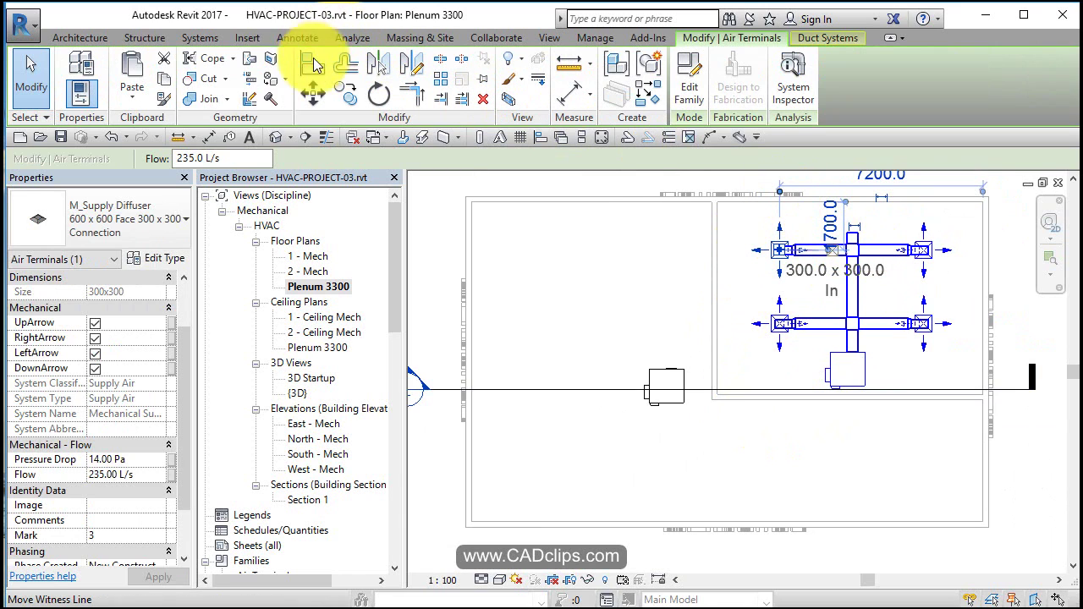
pyautogui.click(347, 97)
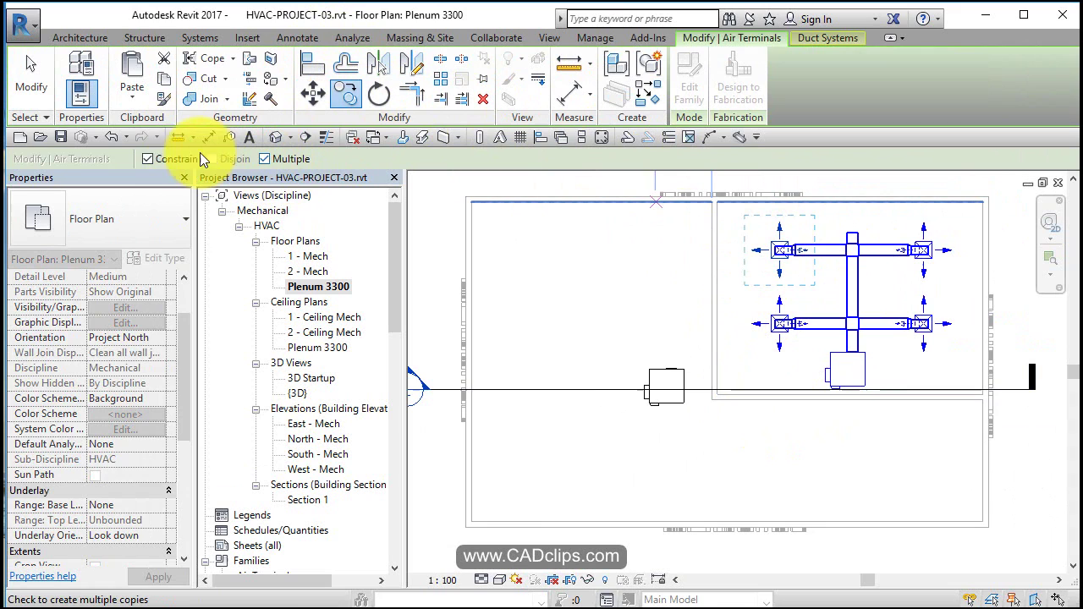
pyautogui.click(775, 250)
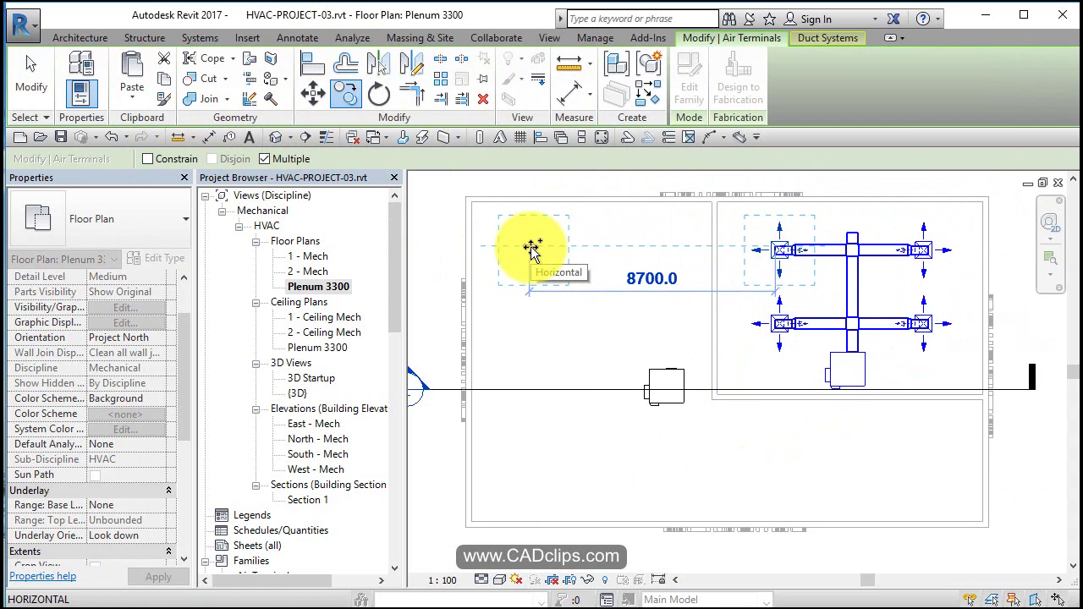
pyautogui.click(531, 250)
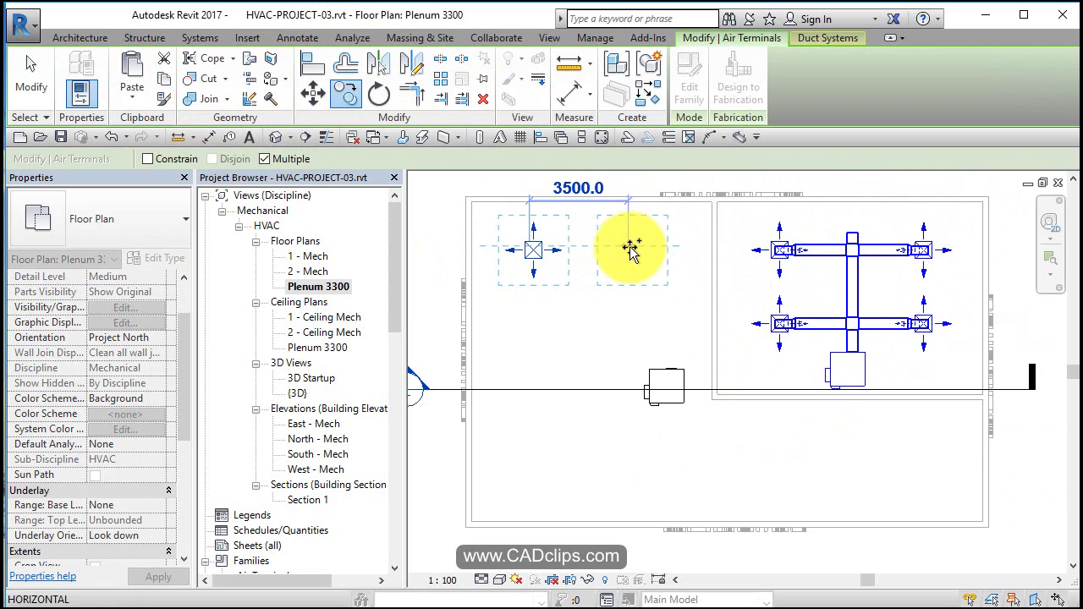
pyautogui.click(632, 249)
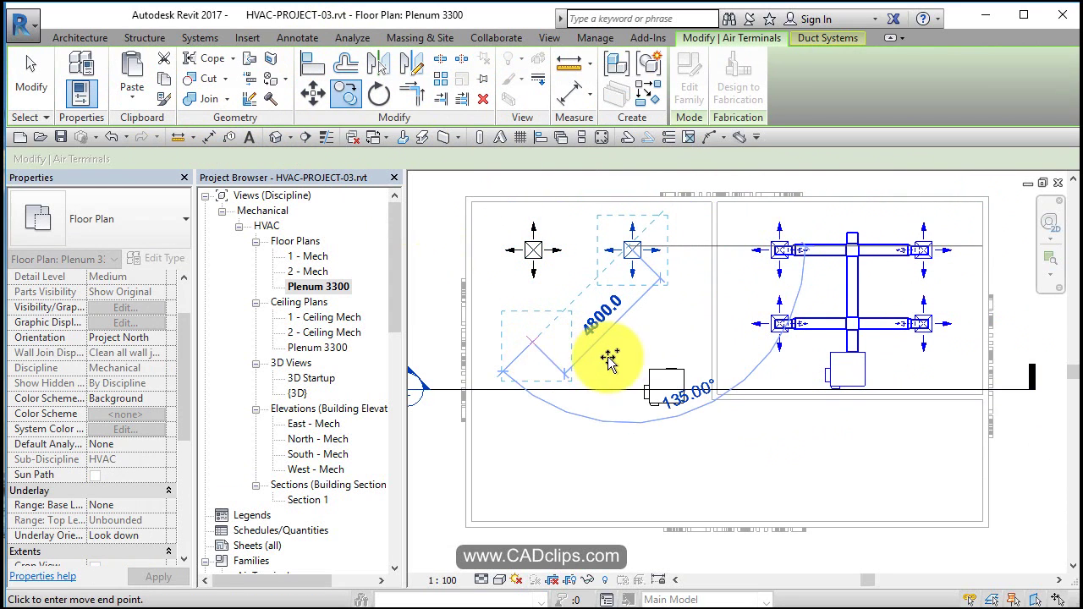
pyautogui.click(633, 354)
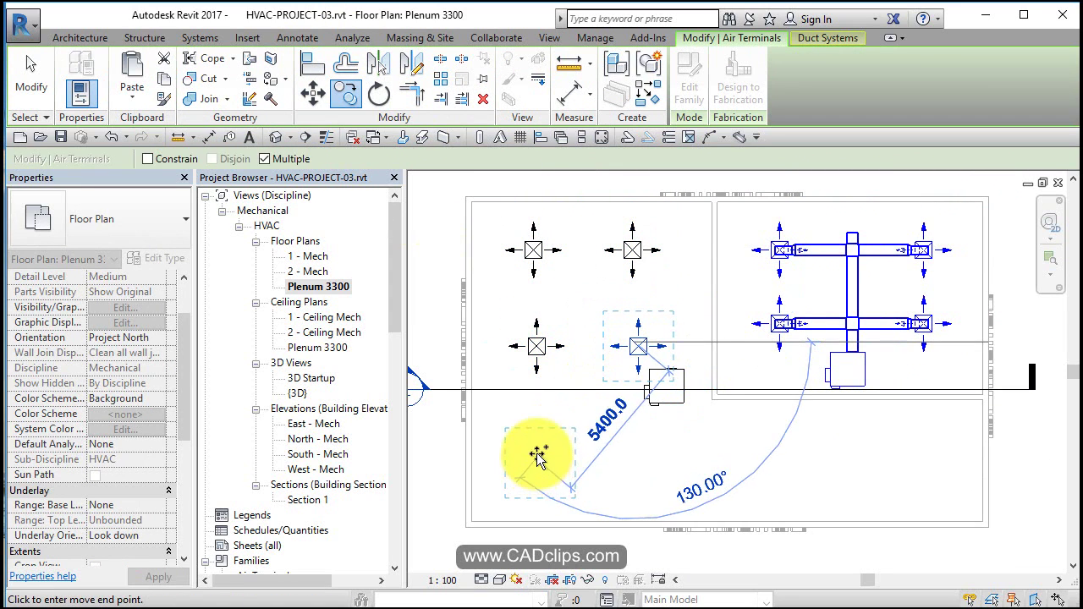
pyautogui.click(644, 450)
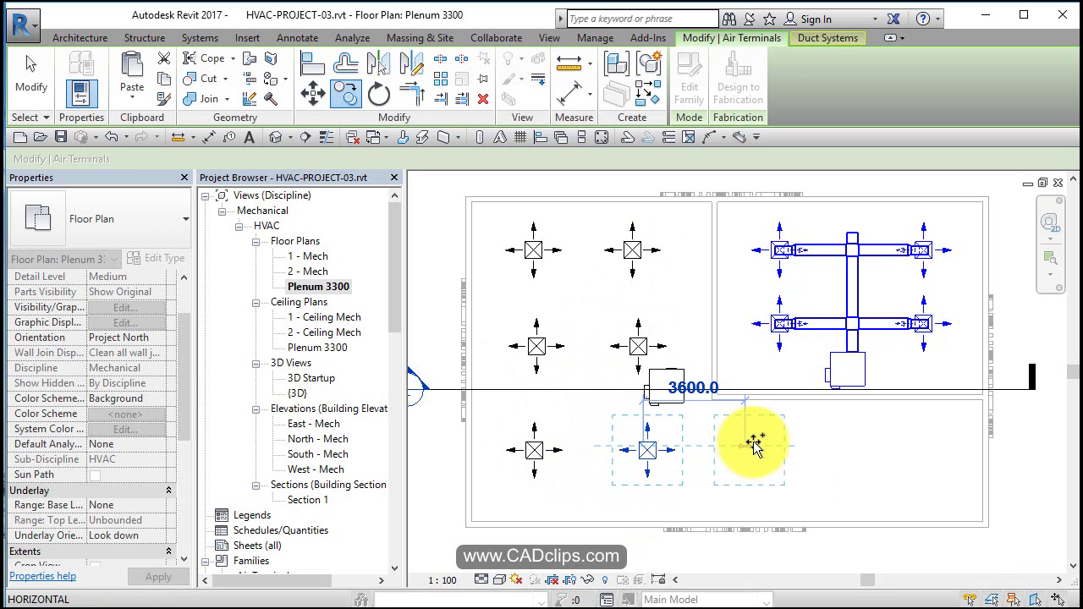
pyautogui.click(779, 450)
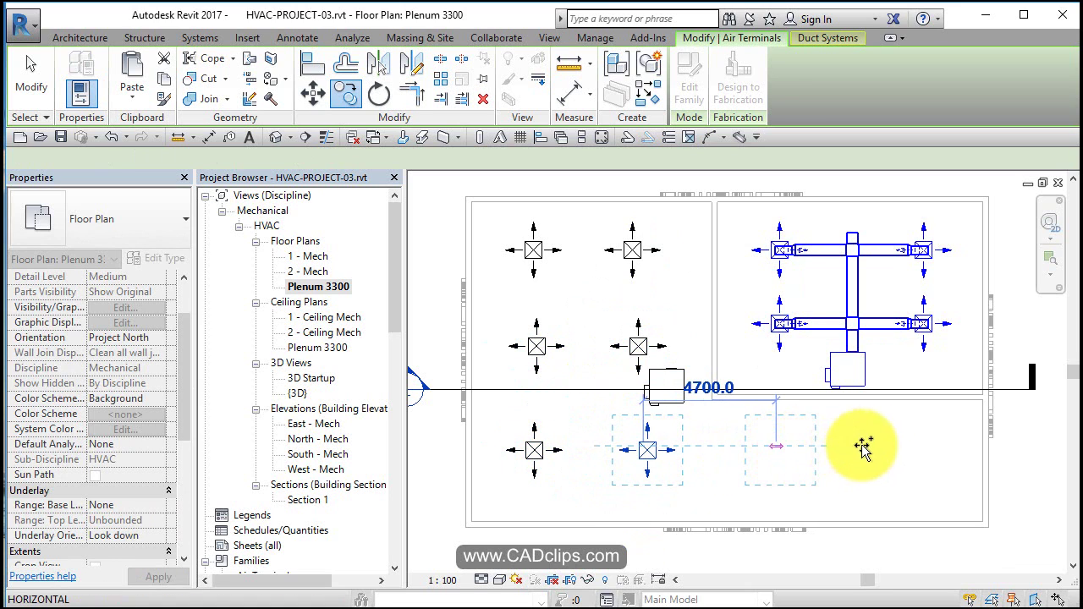
pyautogui.click(924, 453)
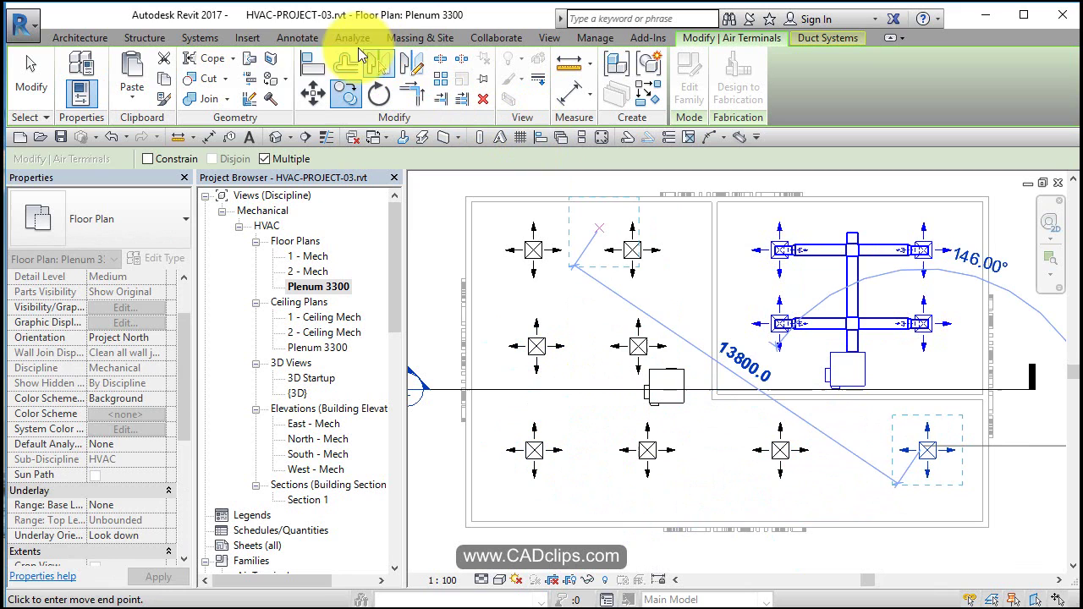
# Use Align to line the lower diffuser up directly under the upper diffuser
pyautogui.click(313, 68)
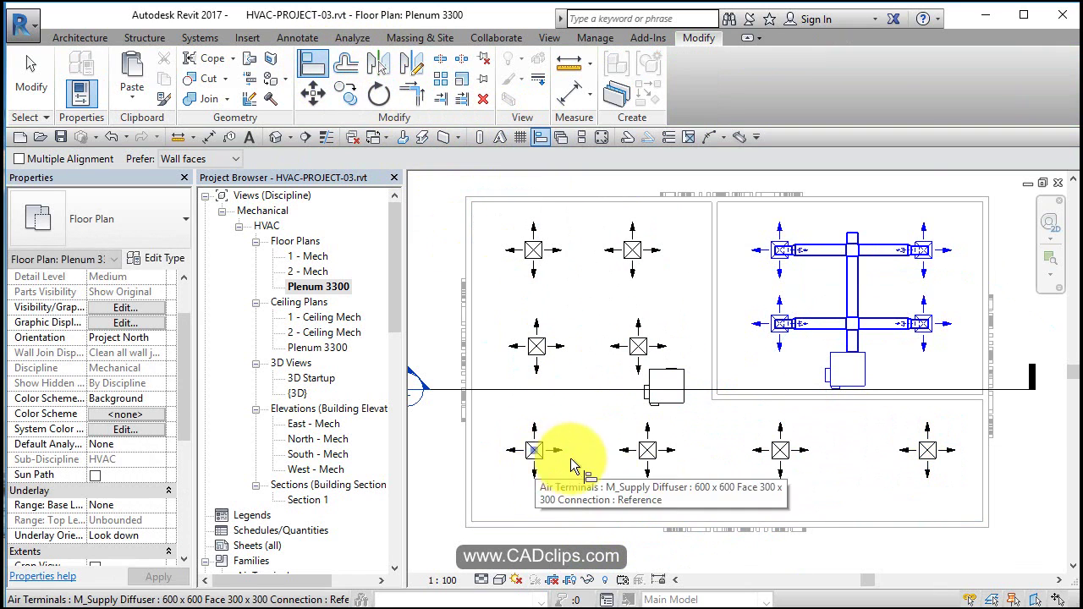
pyautogui.scroll(3, 529, 487)
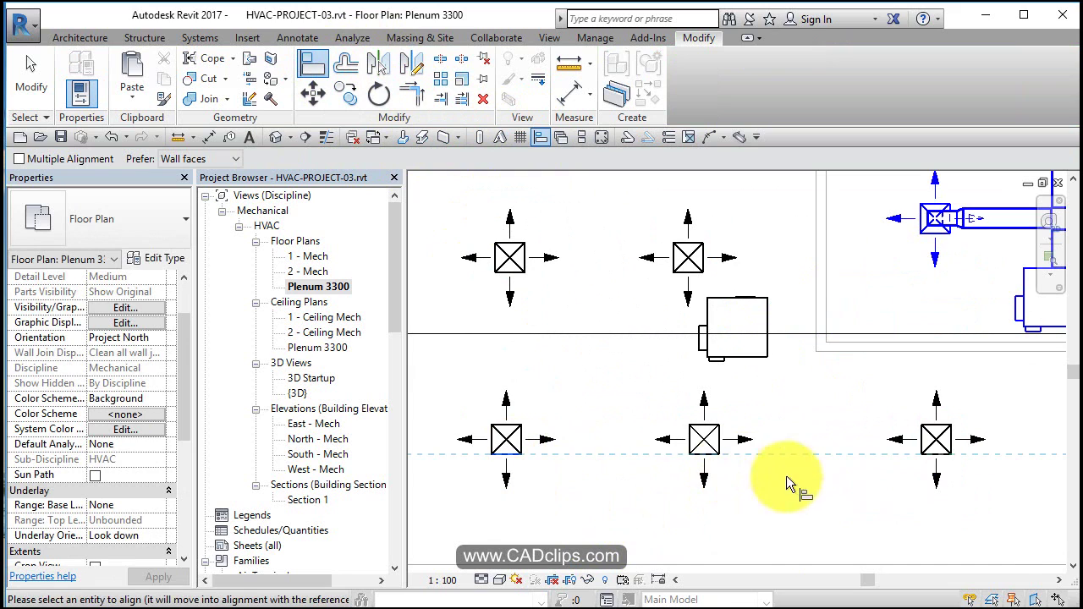
pyautogui.moveTo(954, 480); pyautogui.dragTo(779, 432, button='middle')
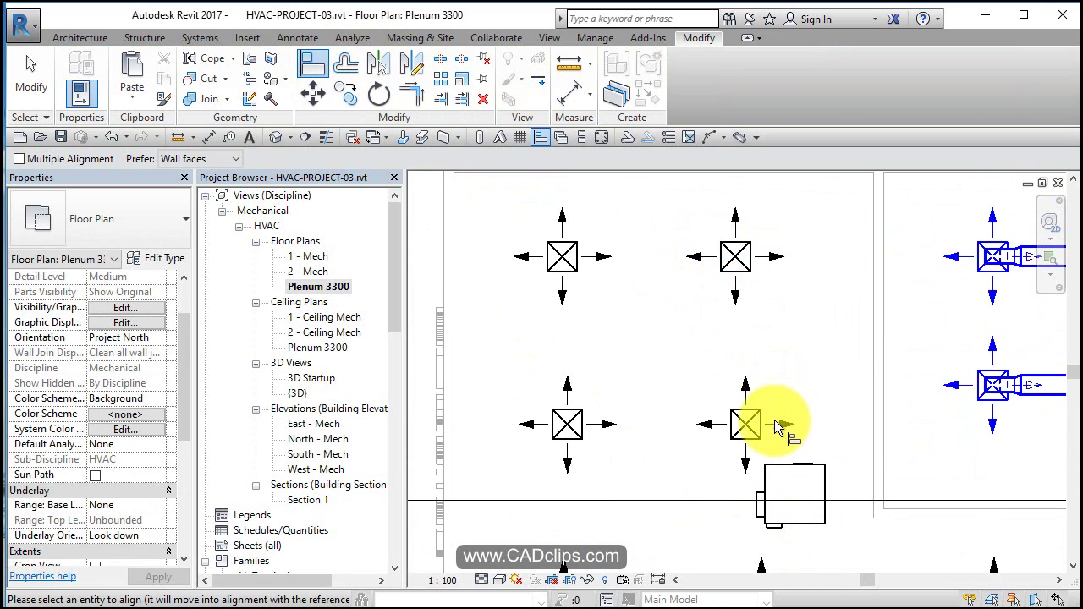
pyautogui.click(765, 272)
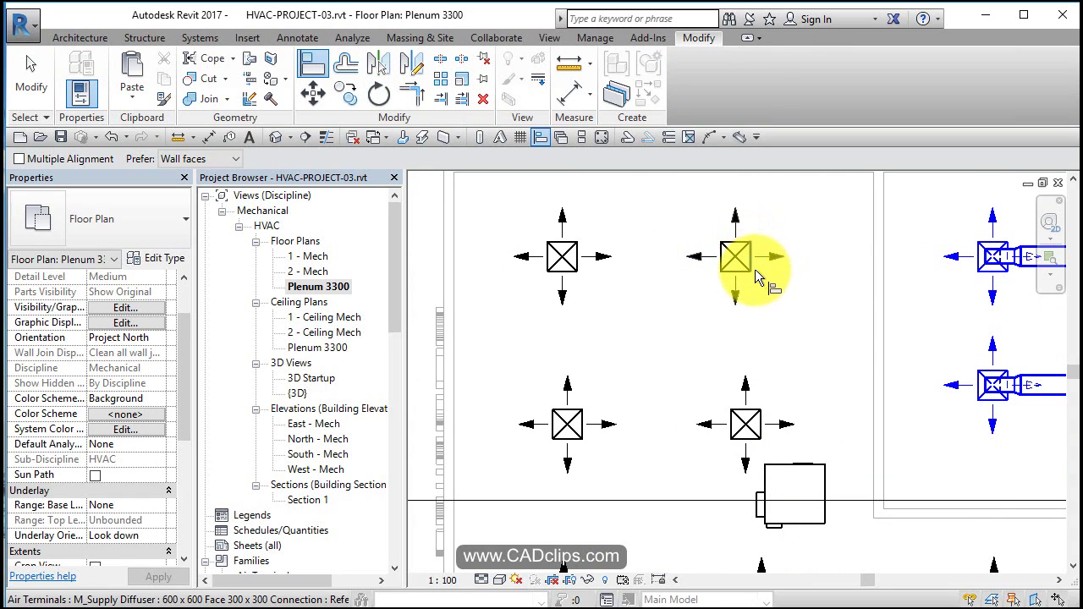
pyautogui.click(760, 419)
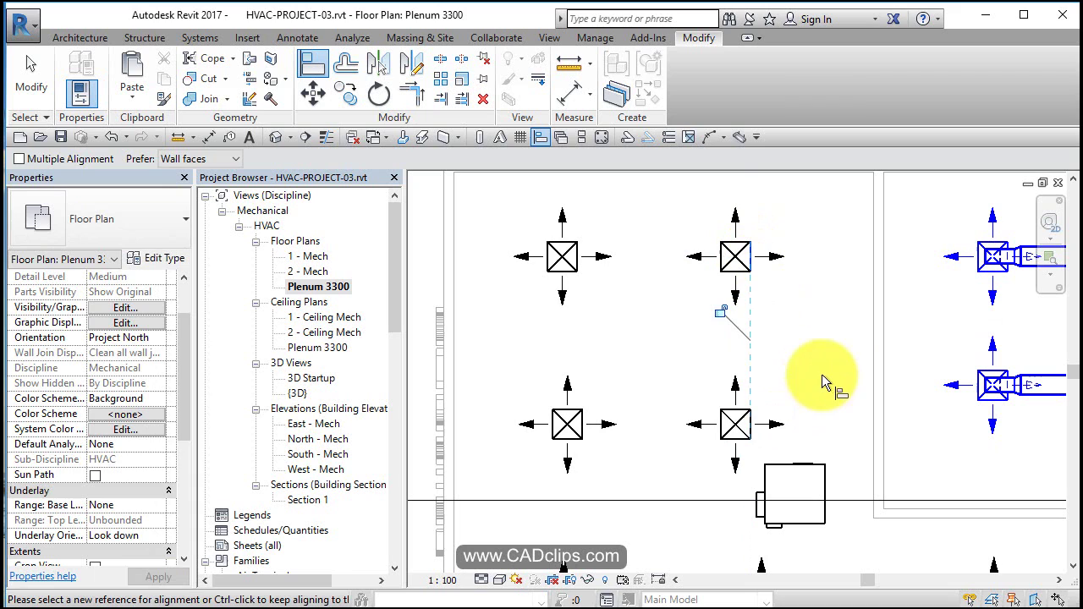
pyautogui.press('Escape')
pyautogui.press('Escape')
pyautogui.scroll(-3, 737, 406)
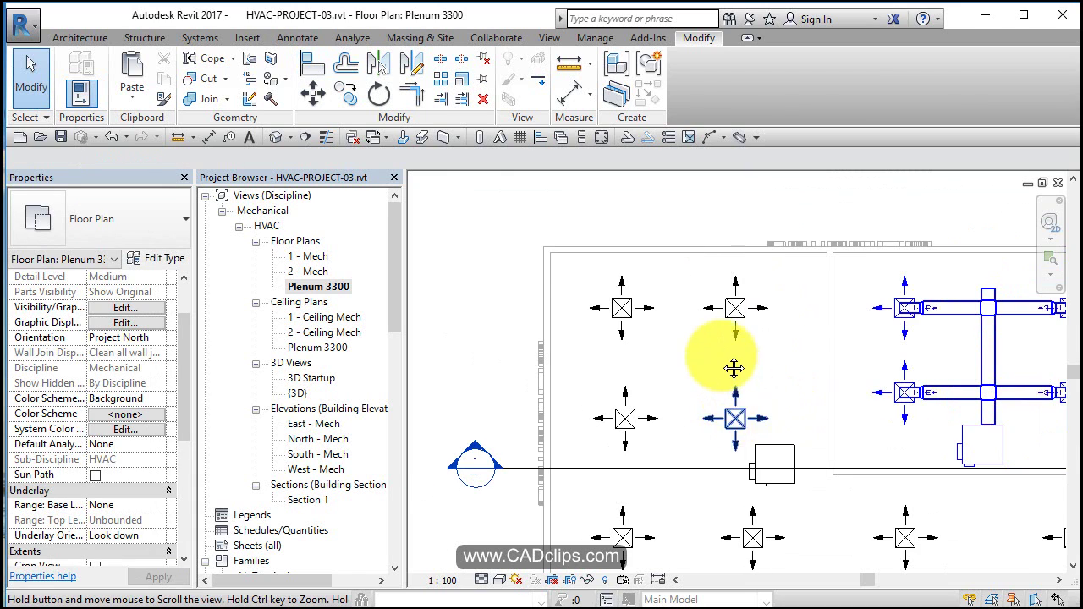
pyautogui.moveTo(764, 295); pyautogui.dragTo(785, 386, button='middle')
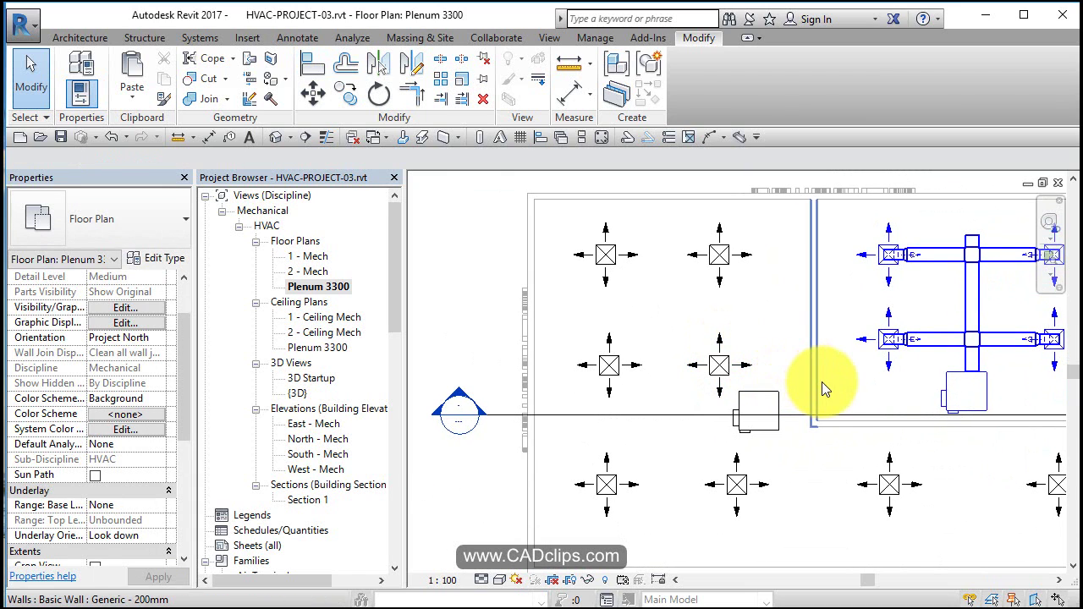
# Open the 1 - Ceiling Mech plan and align the left diffuser's edges to ceiling grid lines
pyautogui.doubleClick(339, 318)
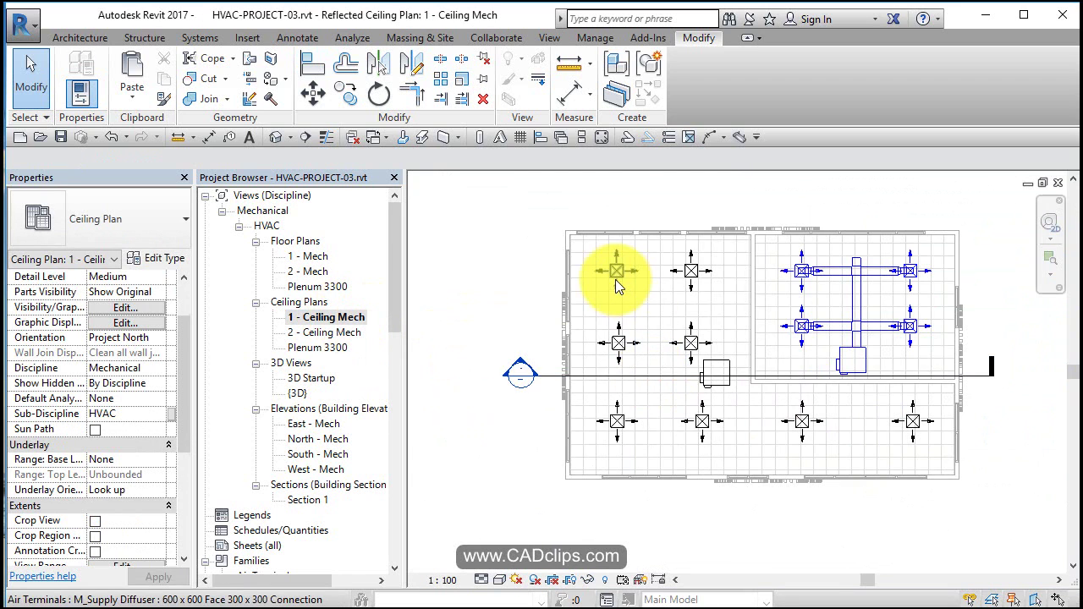
pyautogui.scroll(3, 615, 279)
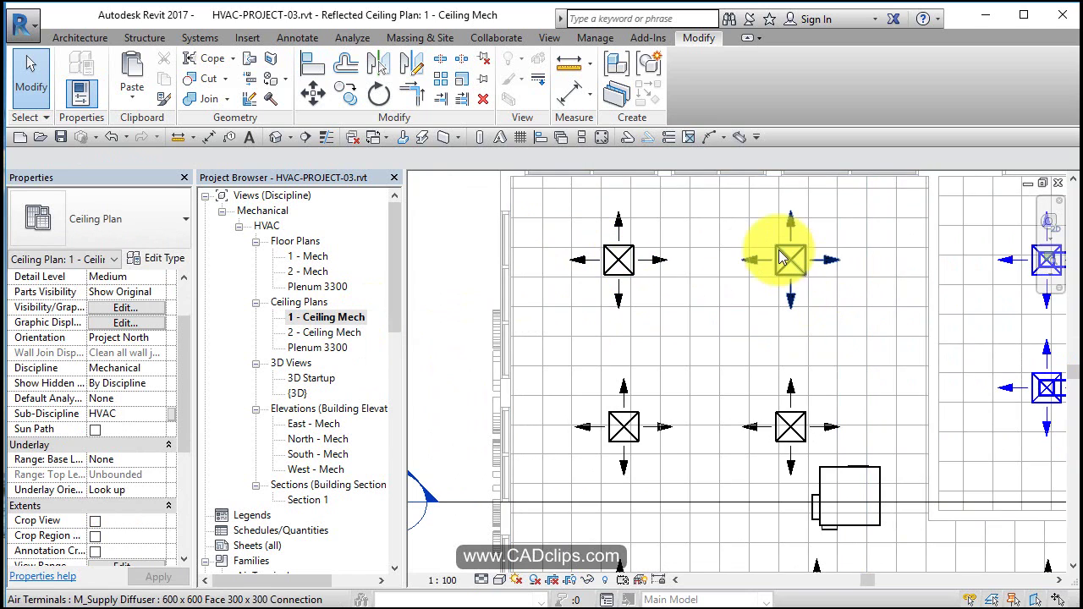
pyautogui.scroll(2, 778, 254)
pyautogui.click(309, 65)
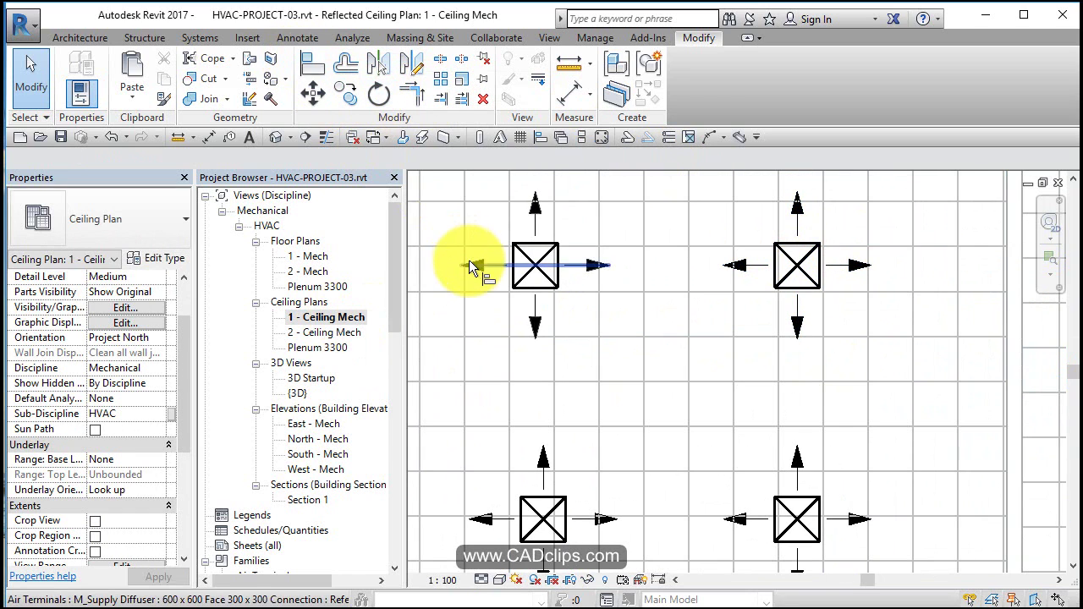
pyautogui.scroll(2, 469, 259)
pyautogui.click(530, 245)
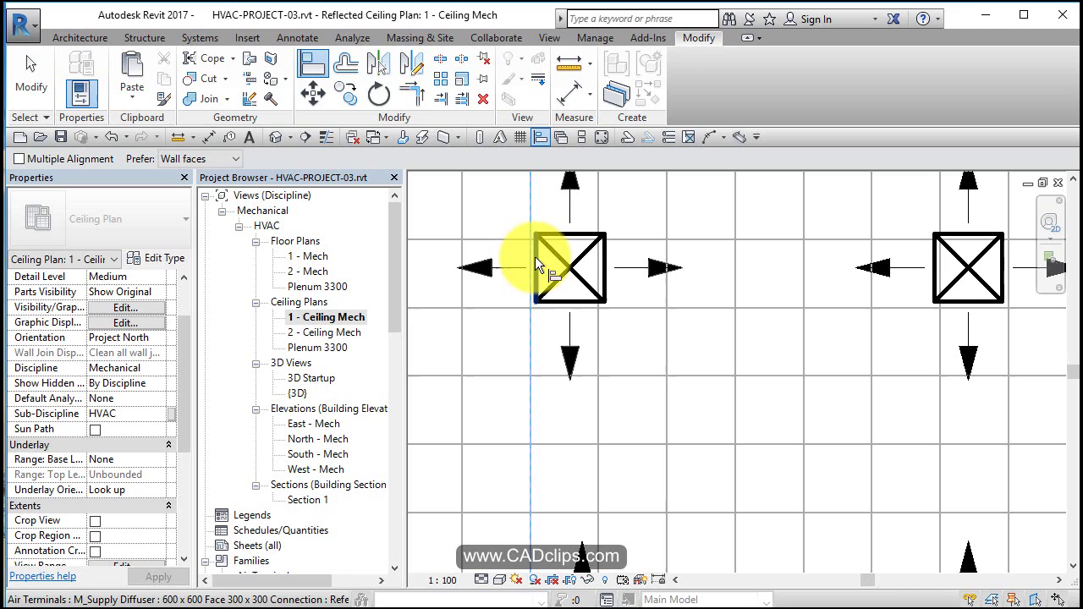
pyautogui.click(535, 256)
pyautogui.click(626, 308)
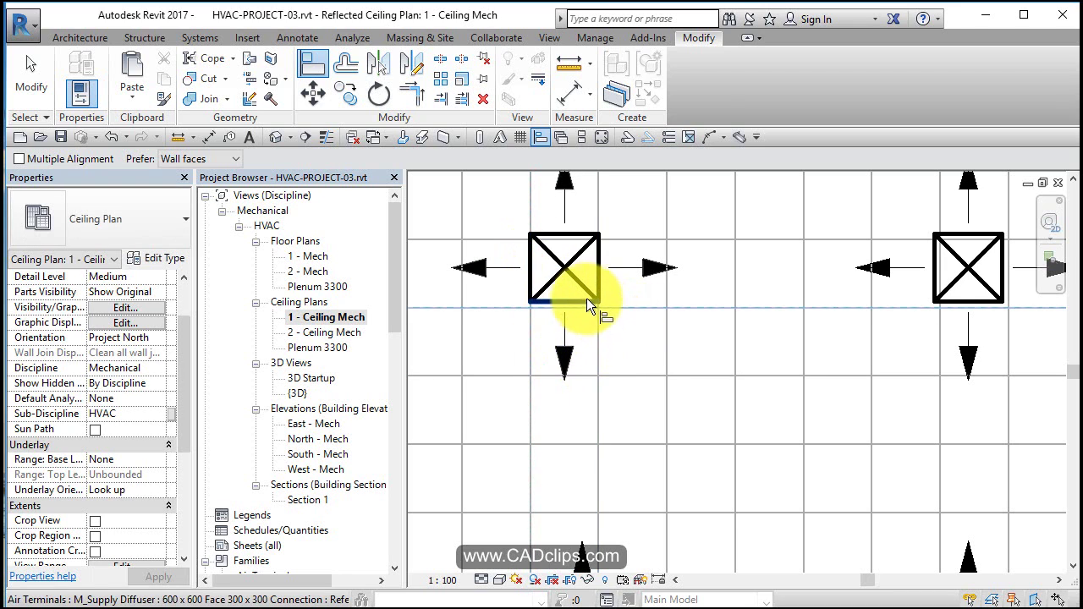
pyautogui.click(587, 300)
# Align the right diffuser to vertical and horizontal grid lines, then the lower-left and lower-right diffusers
pyautogui.click(937, 323)
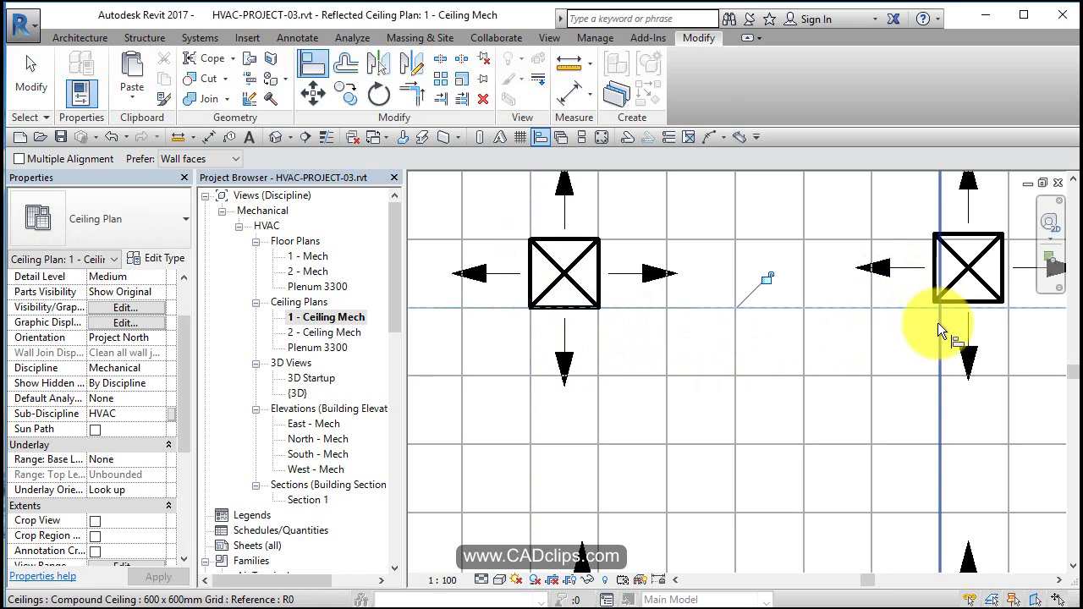
pyautogui.click(931, 275)
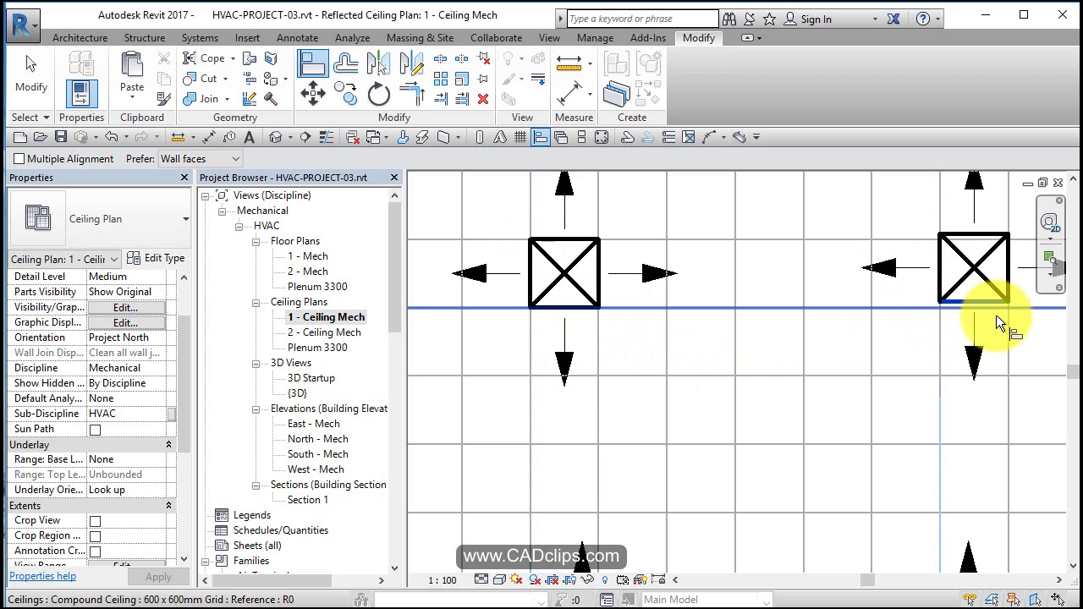
pyautogui.click(1000, 301)
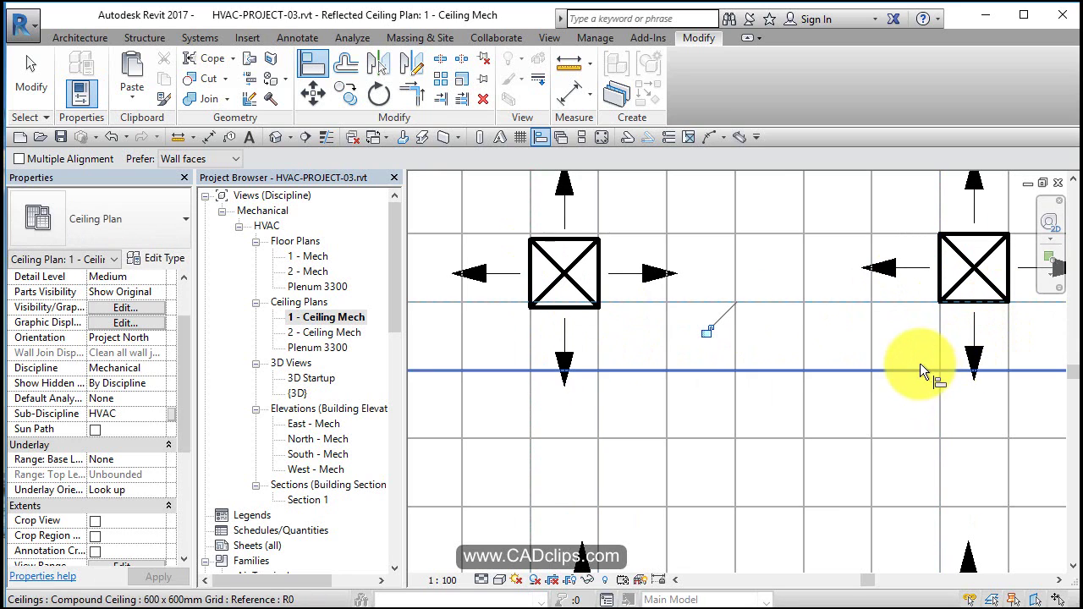
pyautogui.click(122, 143)
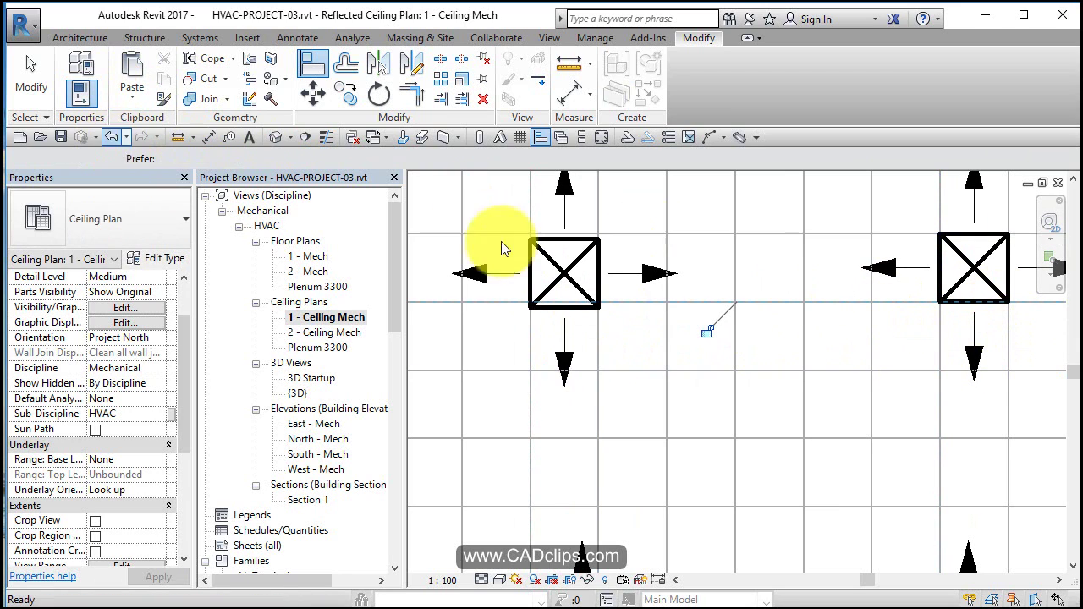
pyautogui.click(916, 308)
pyautogui.click(965, 303)
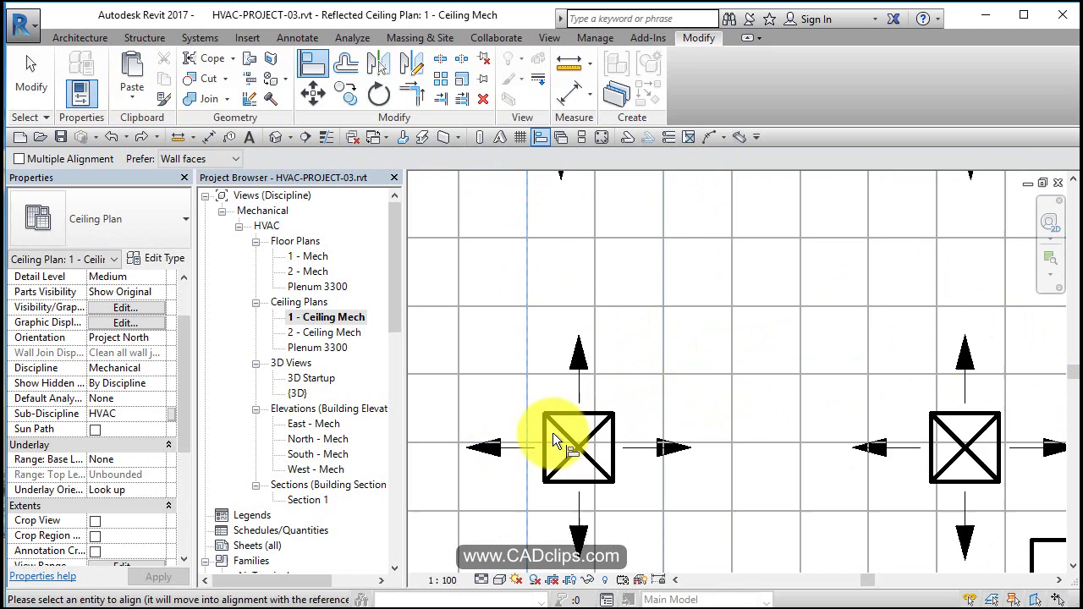
pyautogui.click(544, 430)
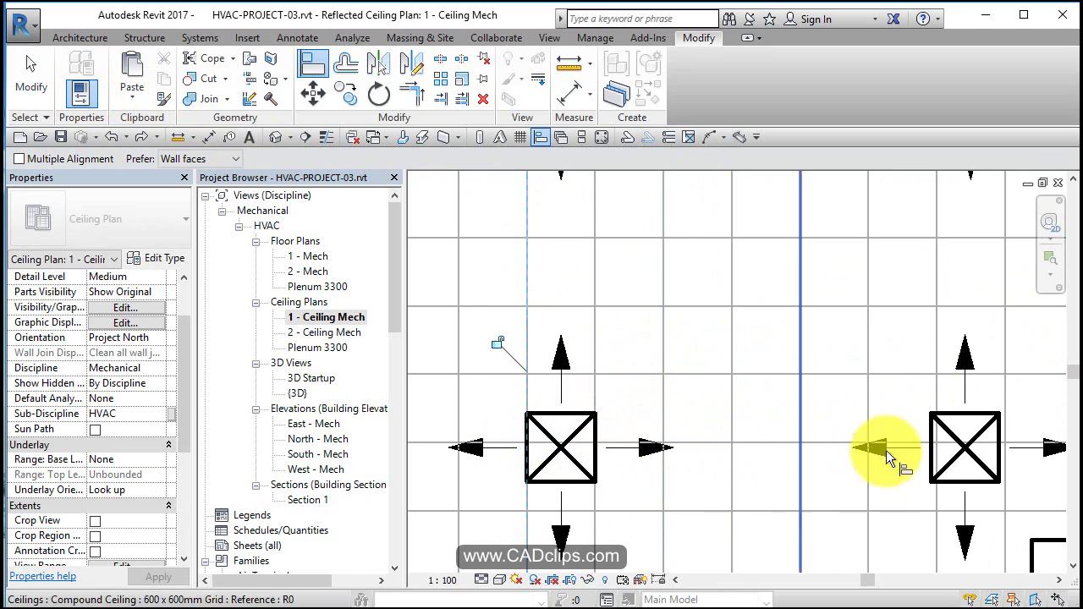
pyautogui.click(932, 432)
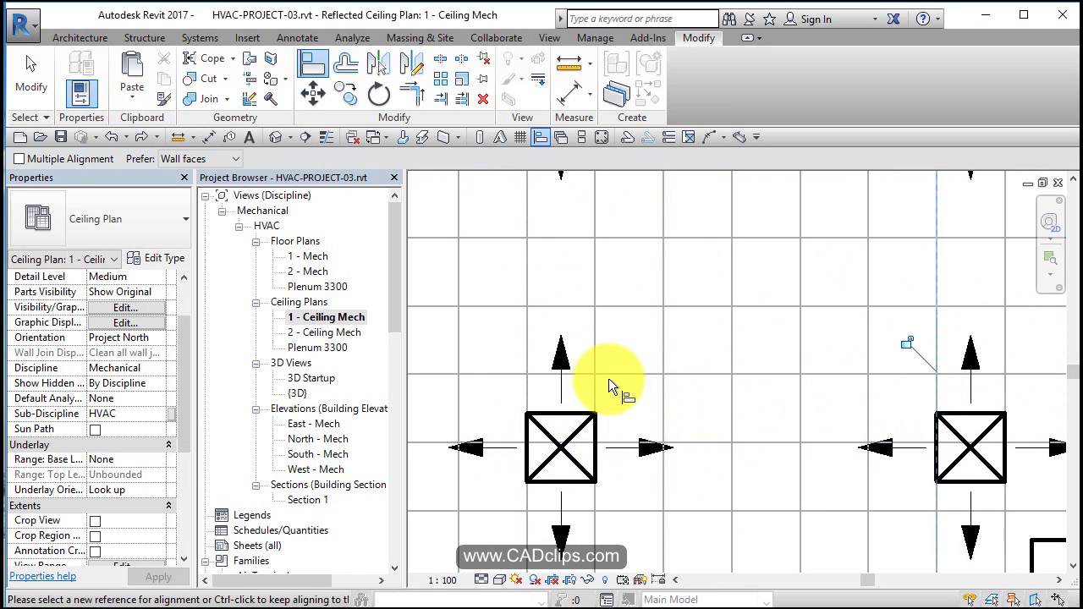
# Align the left, right and middle diffusers near the unit to ceiling grid lines
pyautogui.scroll(-2, 647, 424)
pyautogui.moveTo(646, 424); pyautogui.dragTo(625, 321, button='middle')
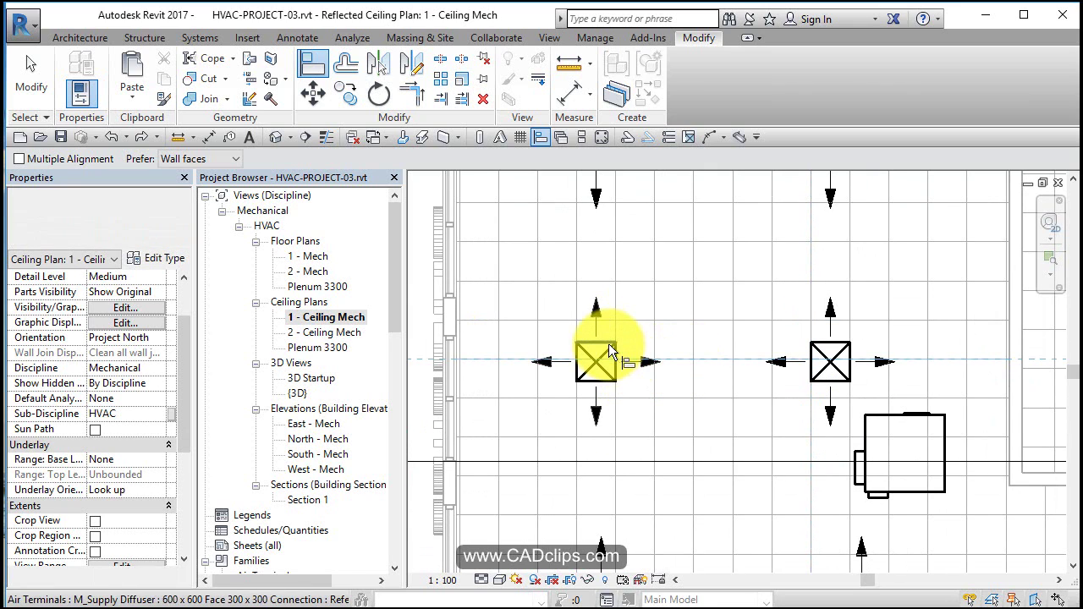
pyautogui.click(618, 361)
pyautogui.click(818, 319)
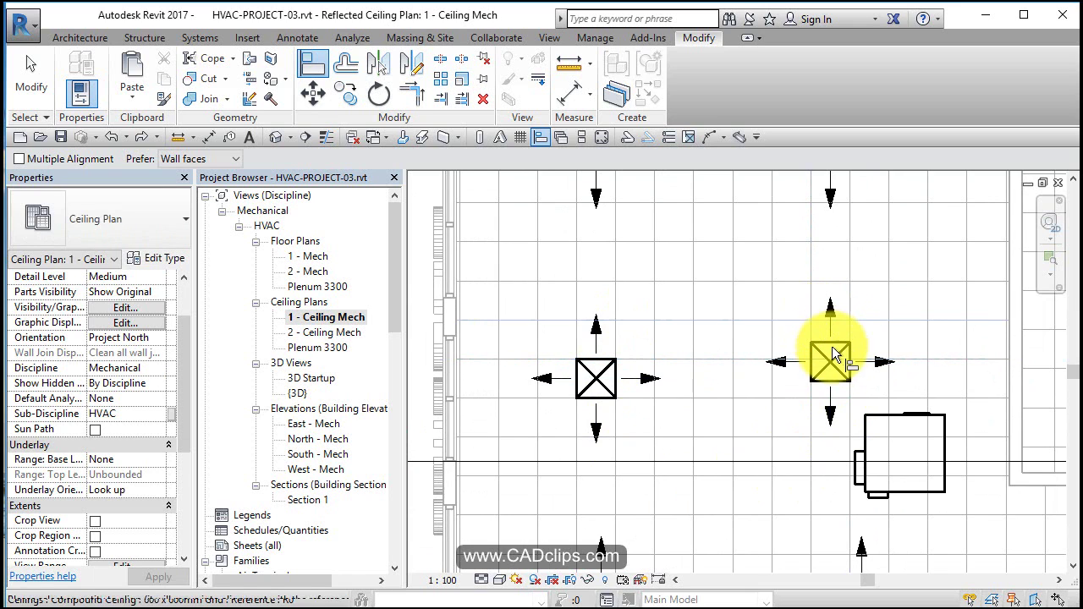
pyautogui.click(806, 379)
pyautogui.scroll(-2, 798, 375)
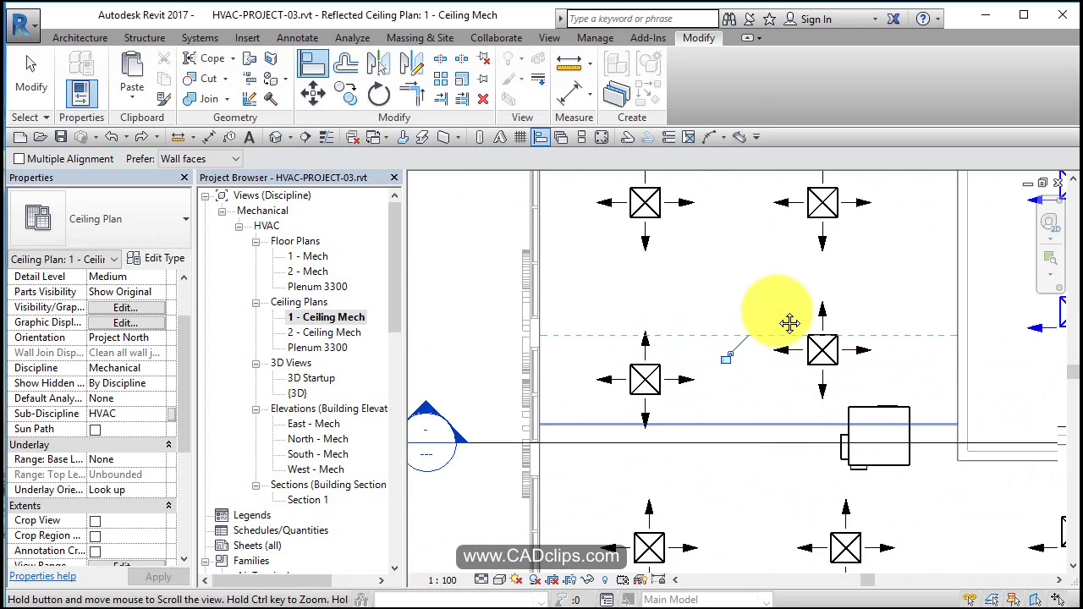
pyautogui.moveTo(786, 322); pyautogui.dragTo(806, 425, button='middle')
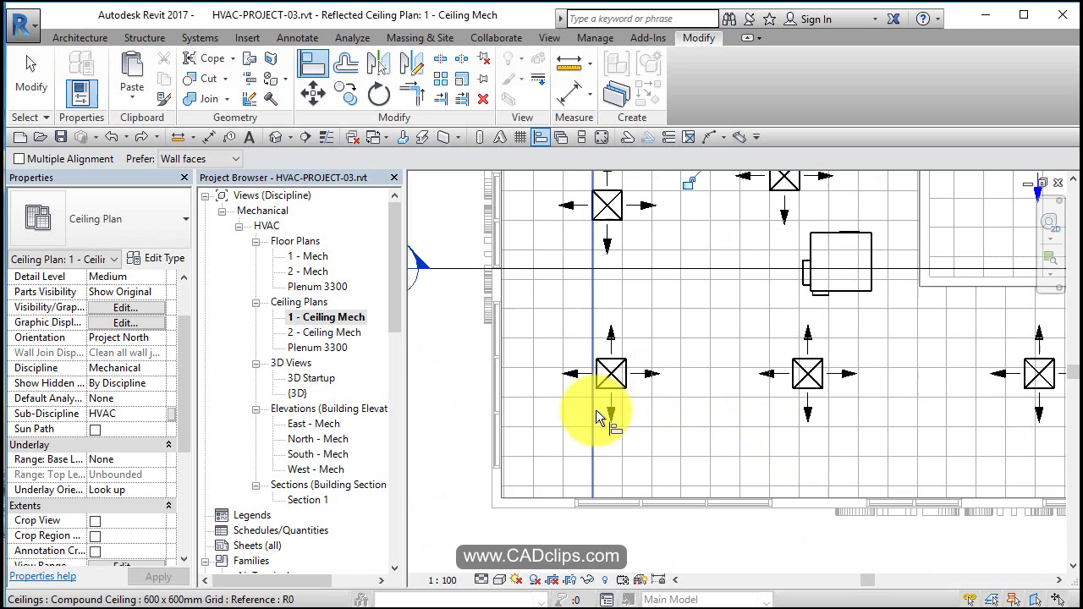
pyautogui.click(594, 412)
pyautogui.click(799, 428)
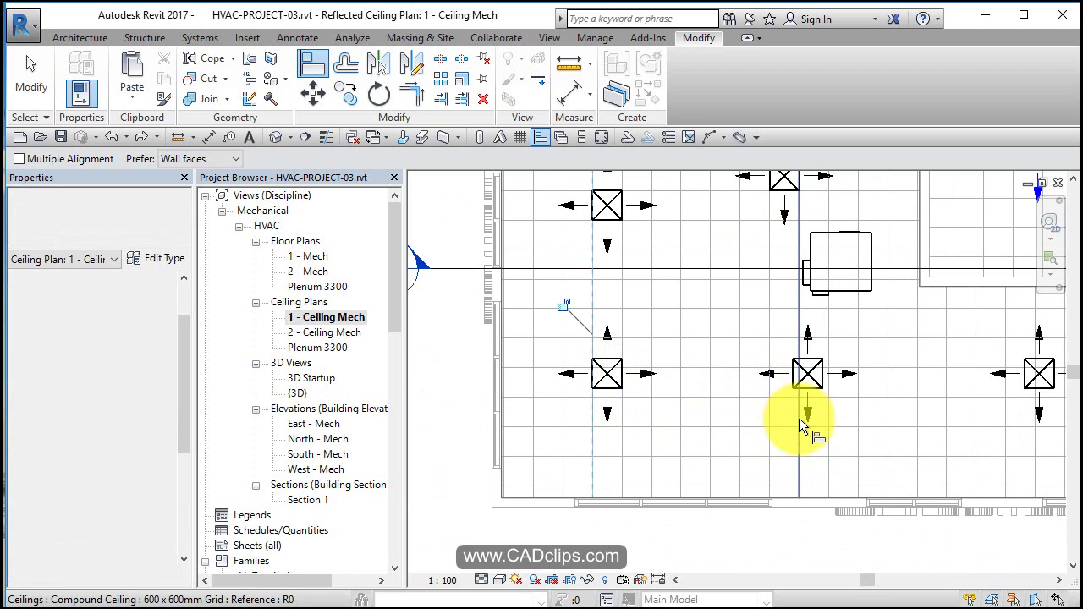
pyautogui.click(814, 404)
# Align the next row's middle and right diffusers to vertical ceiling grid lines
pyautogui.moveTo(884, 372); pyautogui.dragTo(737, 396, button='middle')
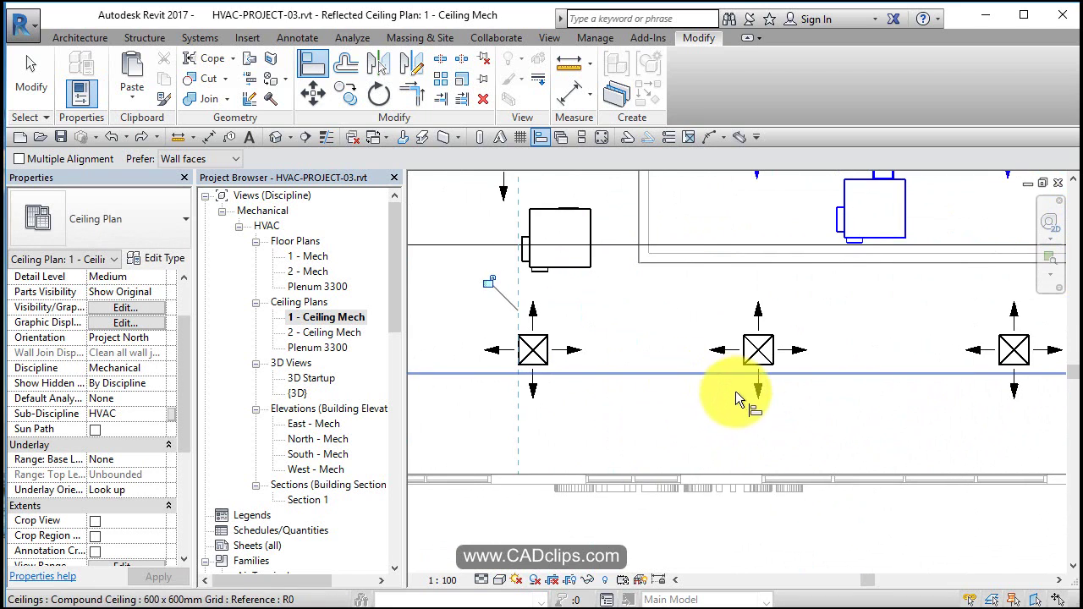
pyautogui.click(755, 406)
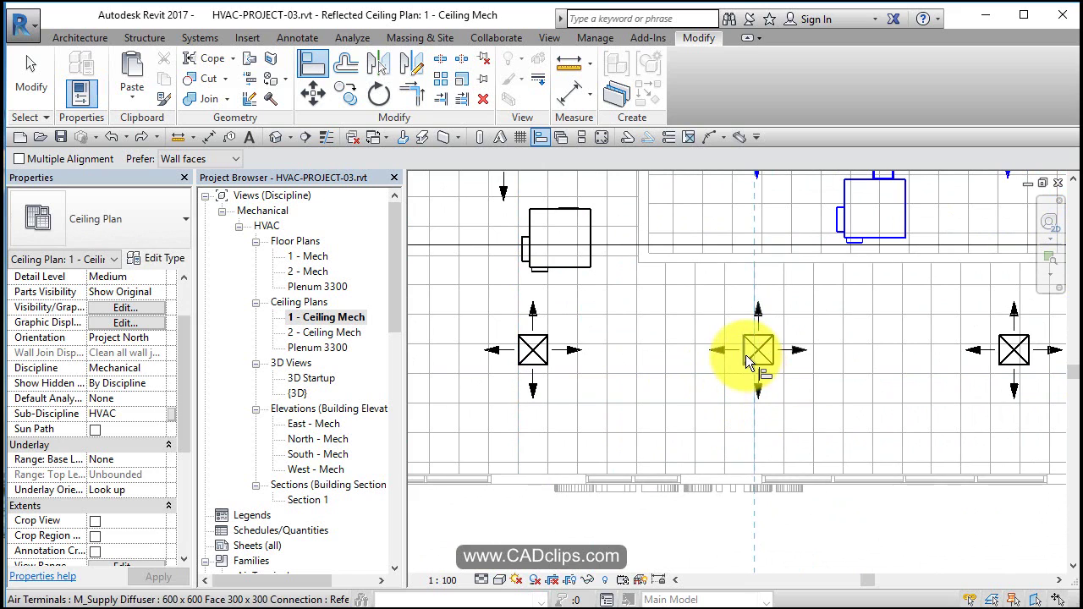
pyautogui.click(764, 370)
pyautogui.click(992, 401)
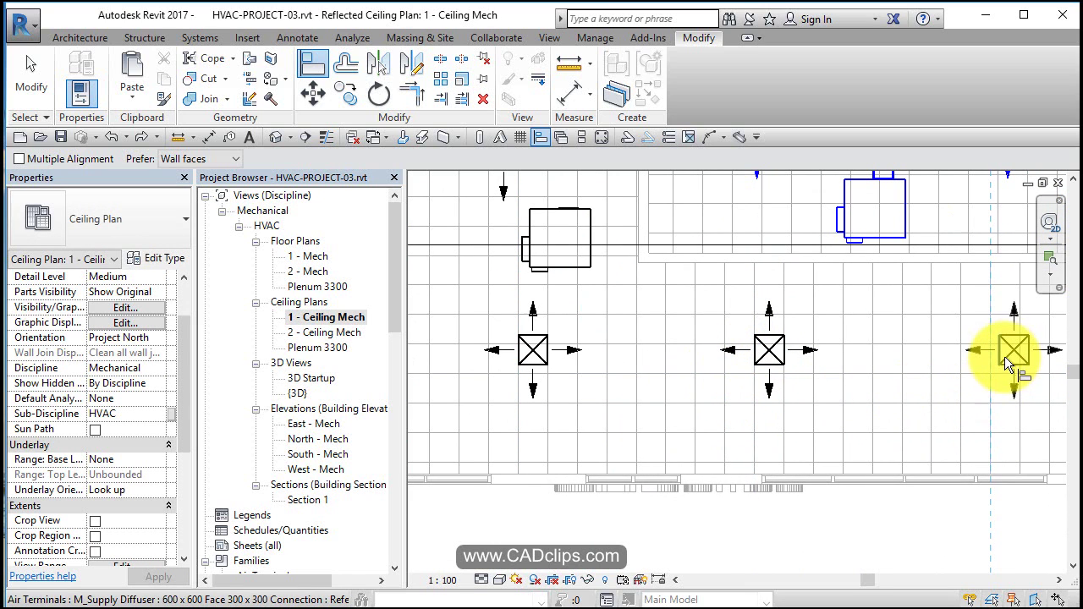
pyautogui.click(1006, 360)
pyautogui.moveTo(954, 372); pyautogui.dragTo(798, 576, button='middle')
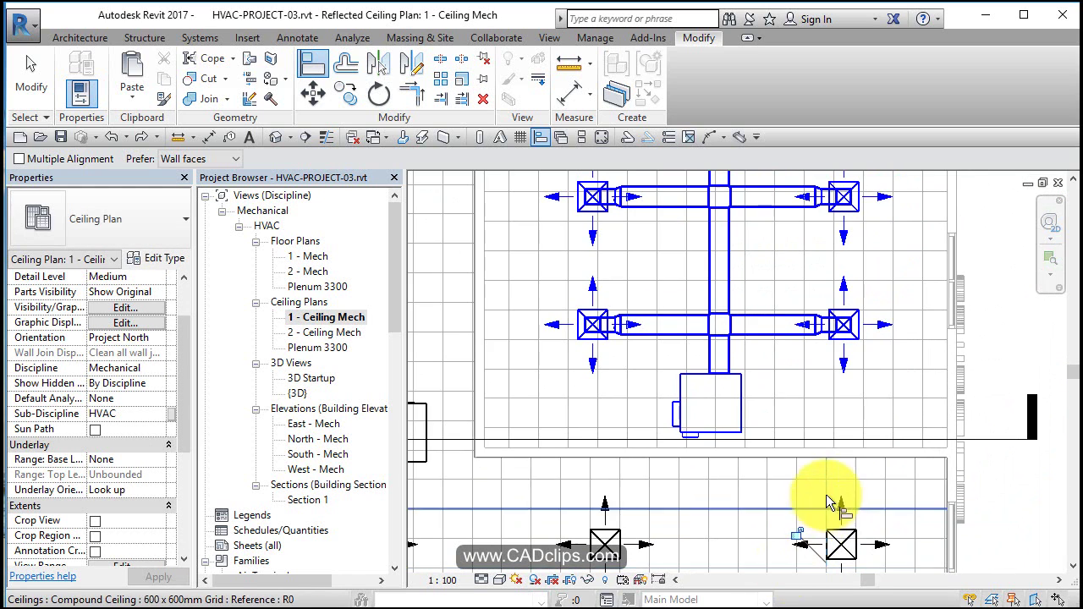
pyautogui.scroll(2, 856, 339)
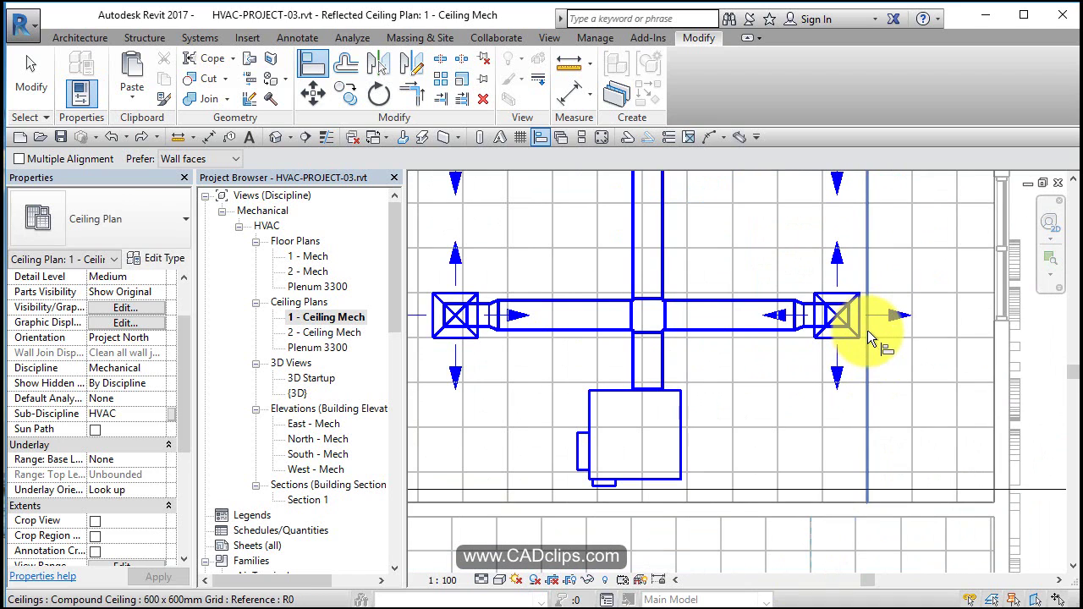
pyautogui.moveTo(902, 307); pyautogui.dragTo(914, 339, button='middle')
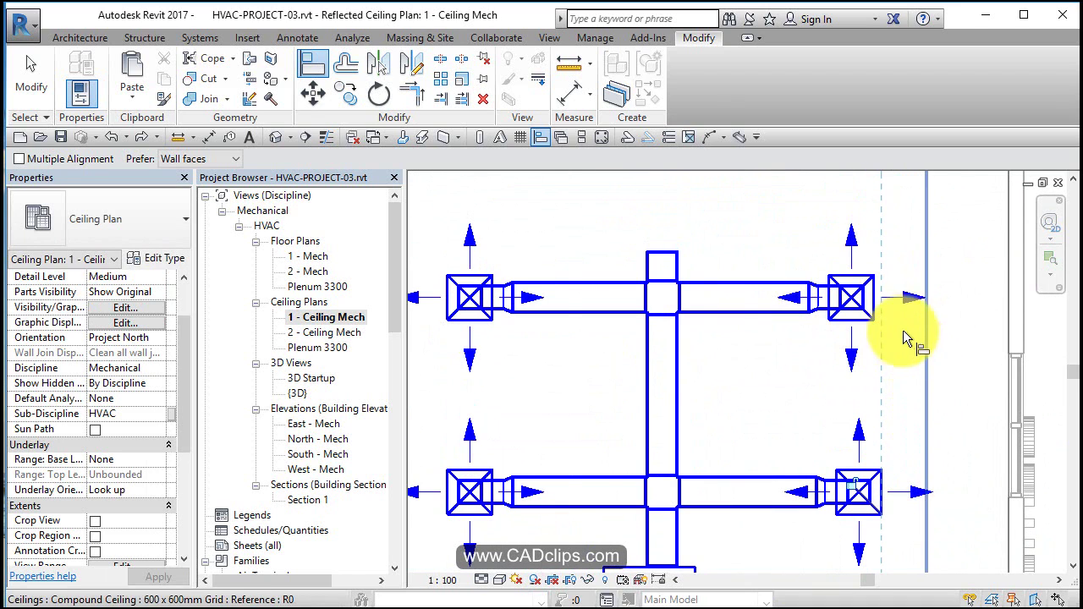
pyautogui.click(887, 322)
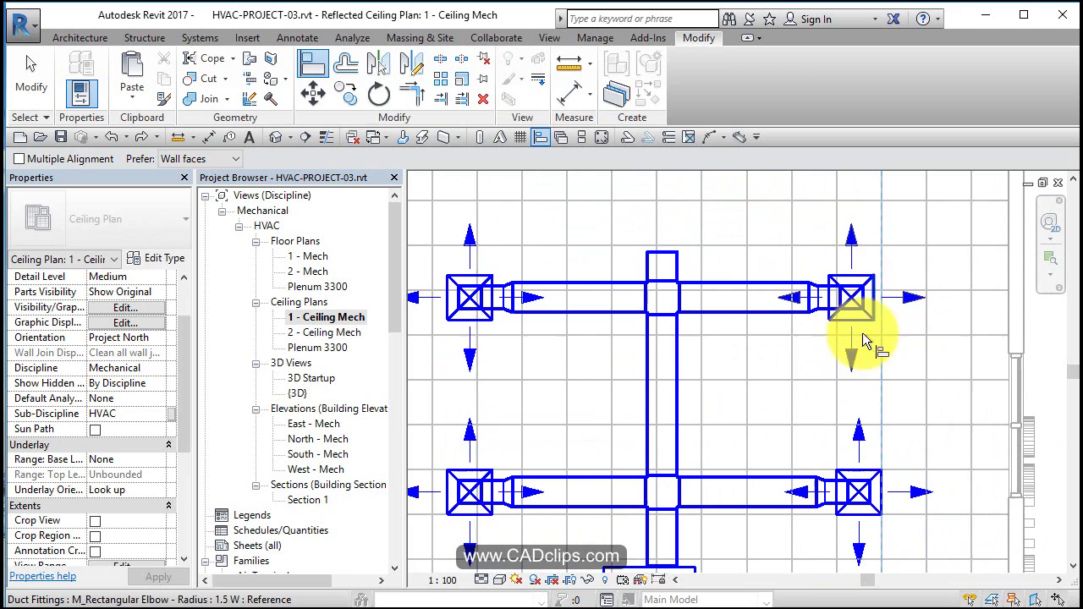
# Align the upper-left and lower-left diffusers to the same ceiling grid line
pyautogui.moveTo(529, 355); pyautogui.dragTo(691, 367, button='middle')
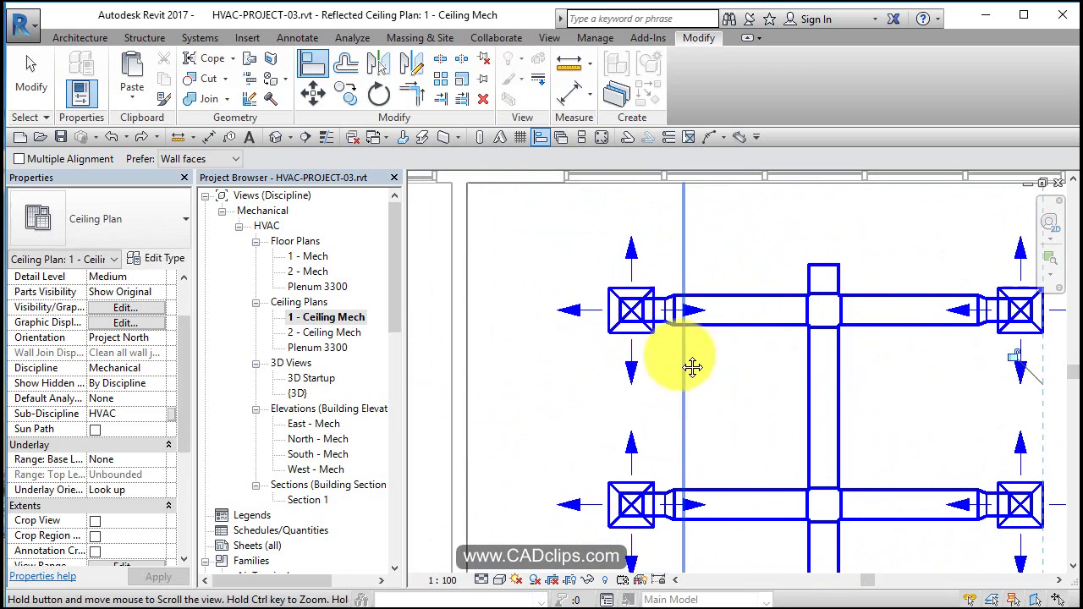
pyautogui.click(600, 303)
pyautogui.click(605, 304)
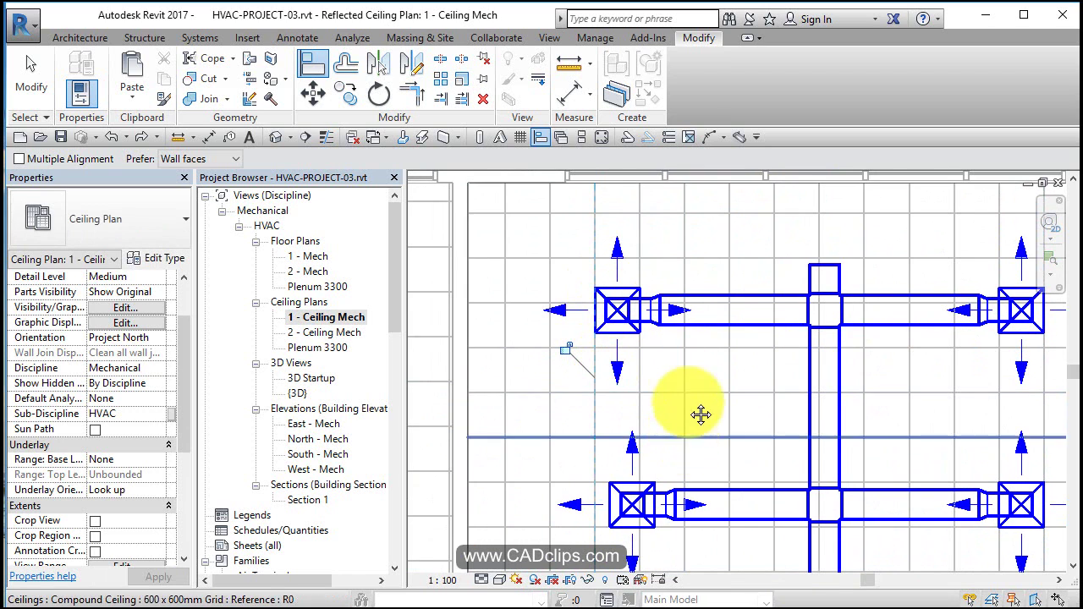
pyautogui.moveTo(601, 517); pyautogui.dragTo(592, 398, button='middle')
pyautogui.click(585, 395)
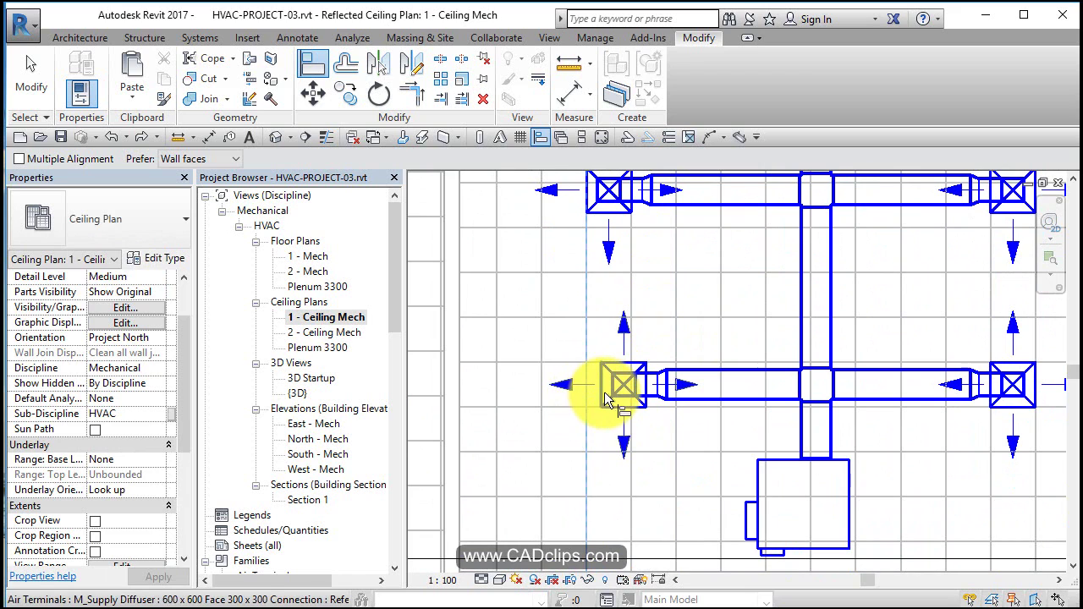
pyautogui.click(596, 402)
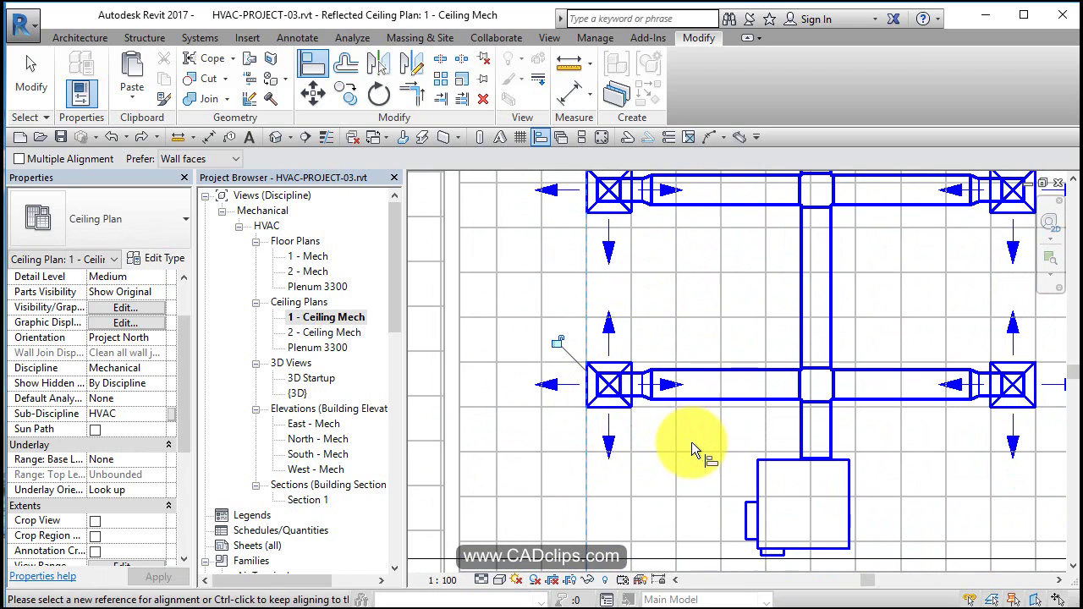
# Align the top-right diffuser to a horizontal ceiling grid line
pyautogui.moveTo(1007, 380); pyautogui.dragTo(883, 548, button='middle')
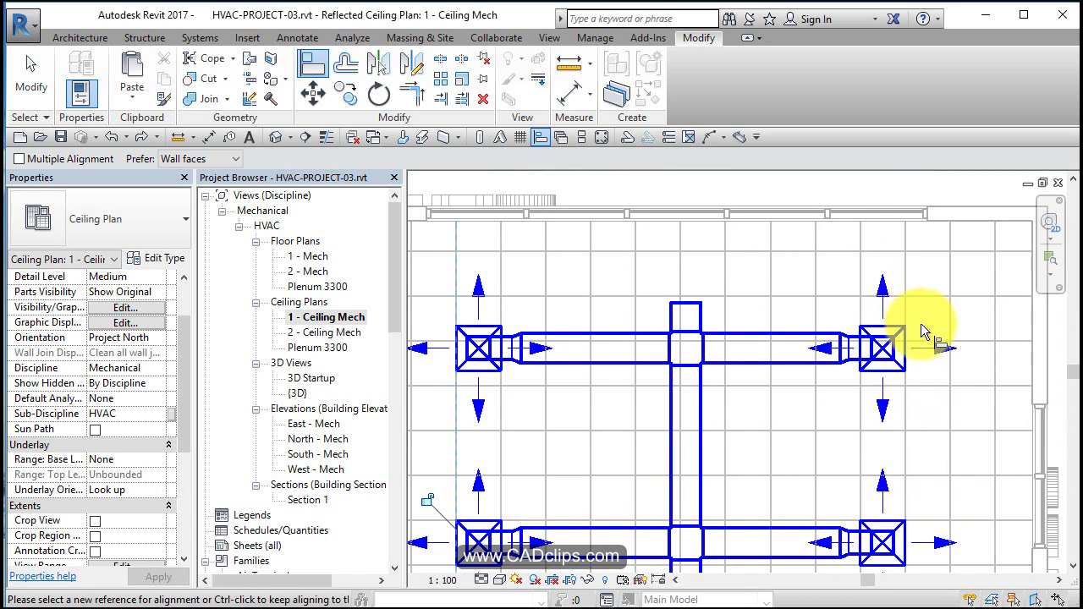
pyautogui.click(916, 341)
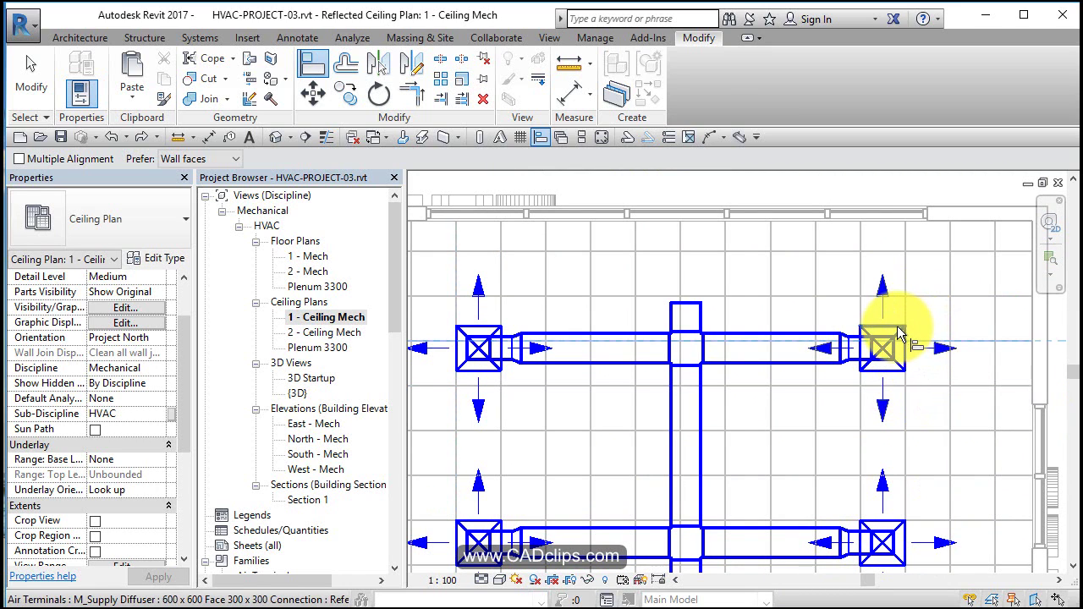
pyautogui.click(901, 411)
pyautogui.scroll(-2, 798, 471)
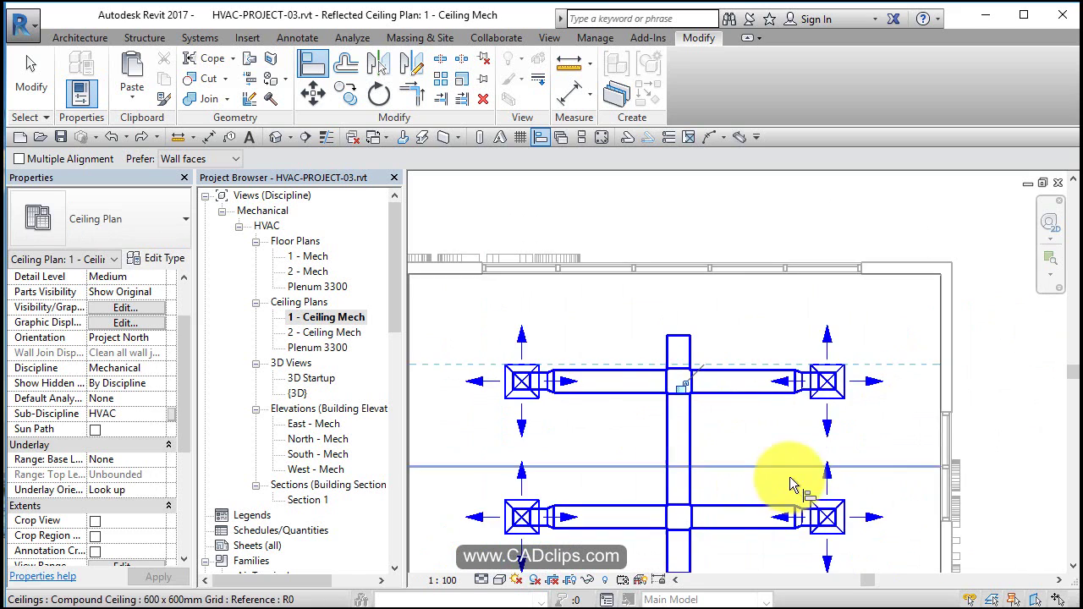
pyautogui.moveTo(798, 471); pyautogui.dragTo(842, 327, button='middle')
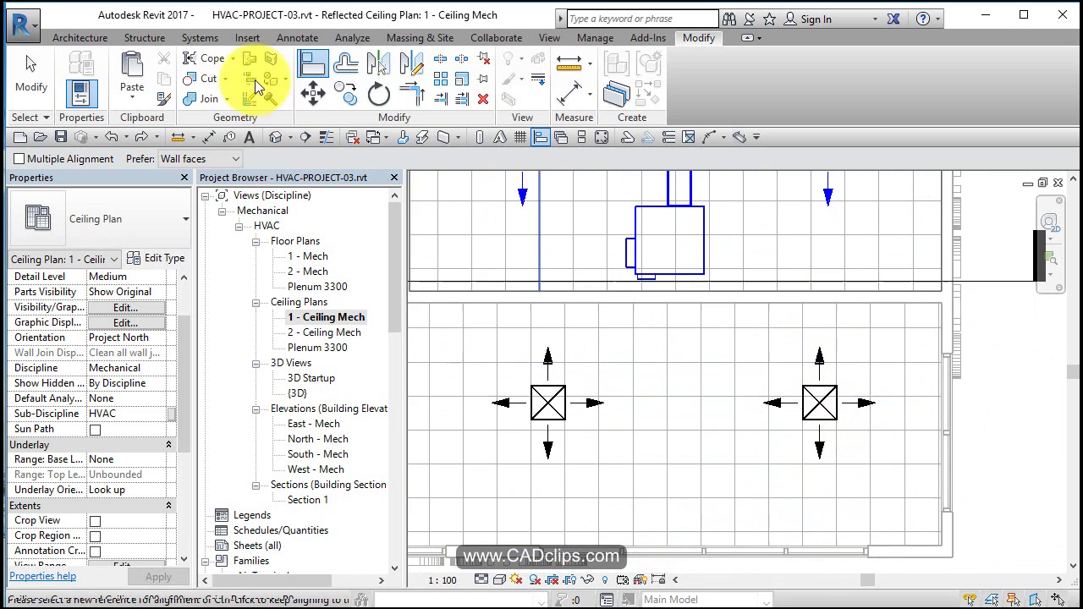
# Align the four lower-room diffusers to one horizontal ceiling grid line using Multiple Alignment
pyautogui.click(66, 158)
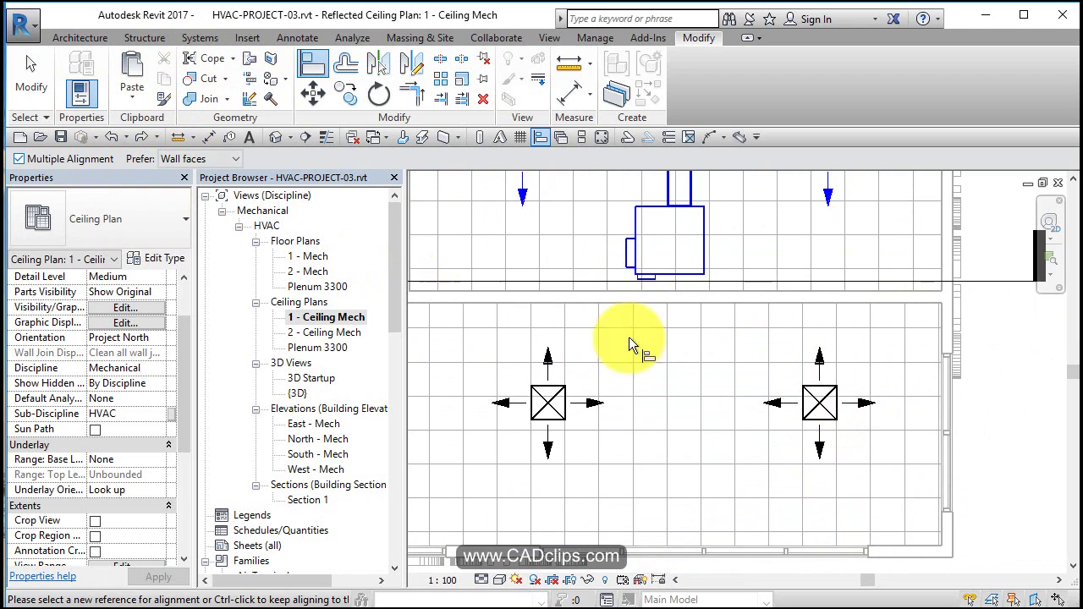
pyautogui.click(883, 387)
pyautogui.click(827, 385)
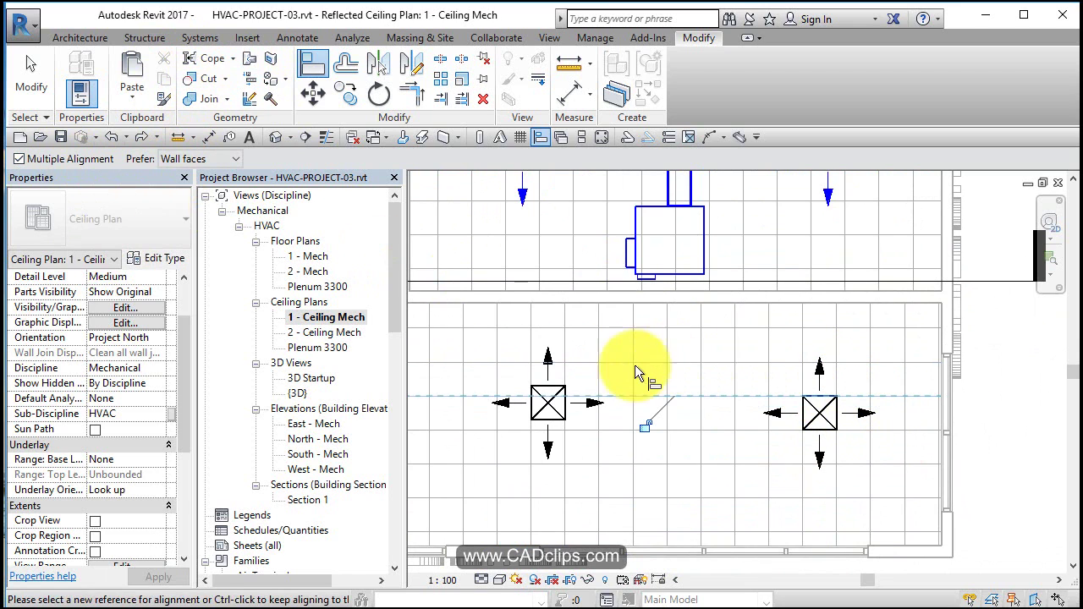
pyautogui.click(560, 407)
pyautogui.moveTo(560, 406)
pyautogui.mouseDown(button='middle')
pyautogui.moveTo(888, 449)
pyautogui.moveTo(923, 398)
pyautogui.mouseUp(button='middle')
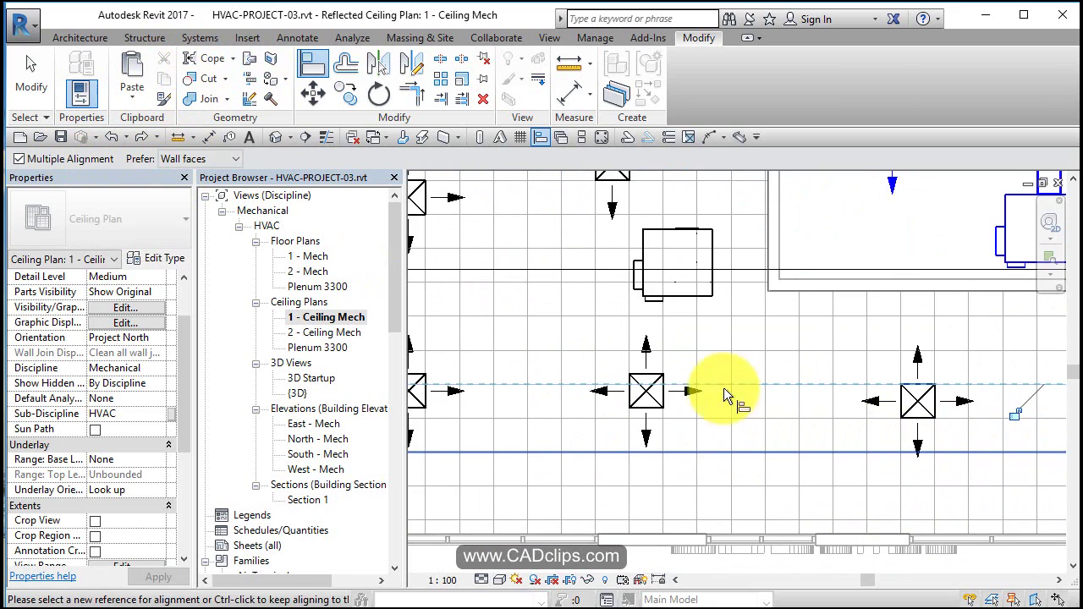
pyautogui.click(649, 387)
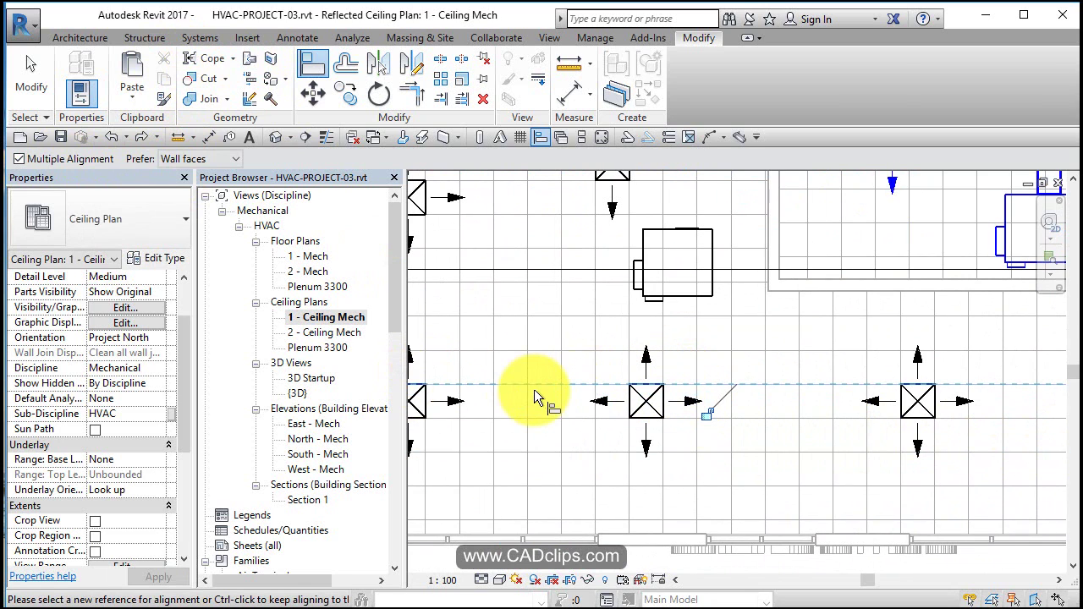
pyautogui.scroll(-2, 508, 387)
pyautogui.moveTo(520, 381)
pyautogui.mouseDown(button='middle')
pyautogui.moveTo(603, 480)
pyautogui.moveTo(646, 454)
pyautogui.moveTo(803, 478)
pyautogui.mouseUp(button='middle')
pyautogui.scroll(-2, 591, 467)
pyautogui.press('Escape')
pyautogui.press('Escape')
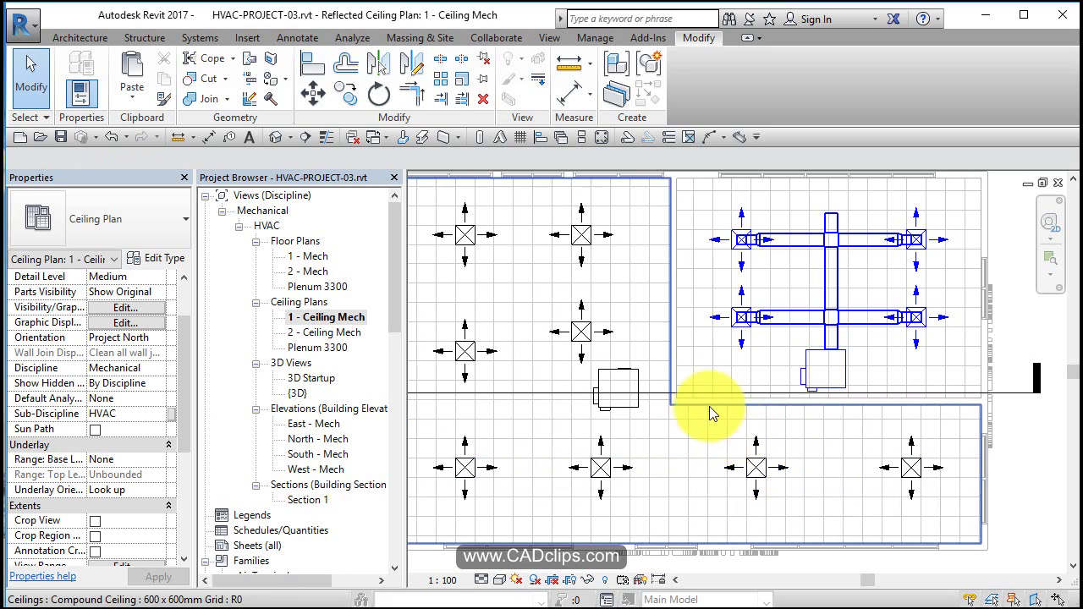
# Select the parallel fan-powered VAV unit by the room boundary and nudge it down slightly
pyautogui.moveTo(677, 396); pyautogui.dragTo(719, 388, button='middle')
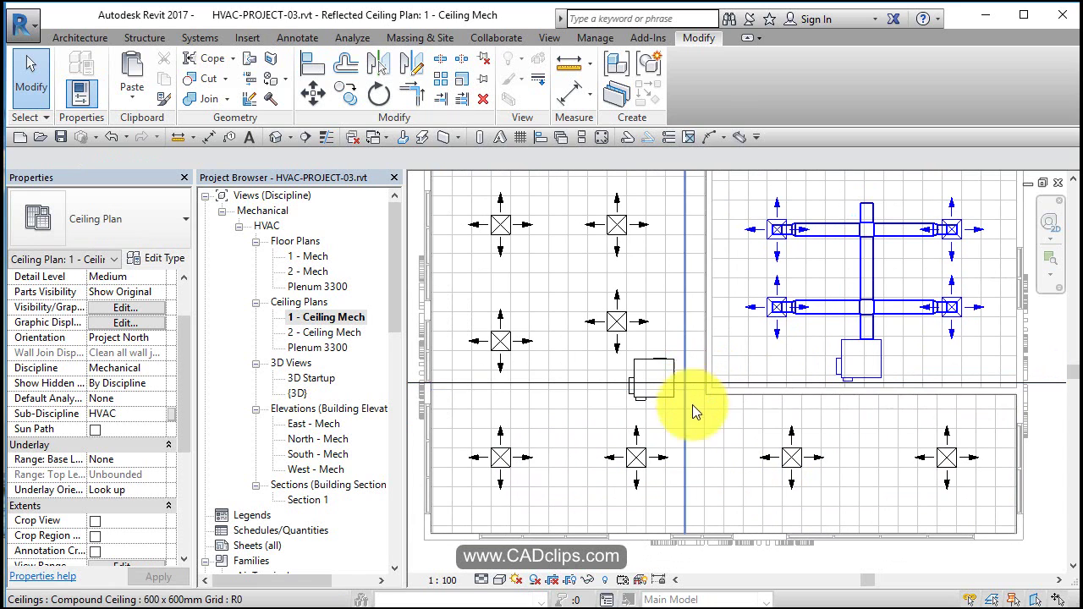
pyautogui.scroll(2, 717, 410)
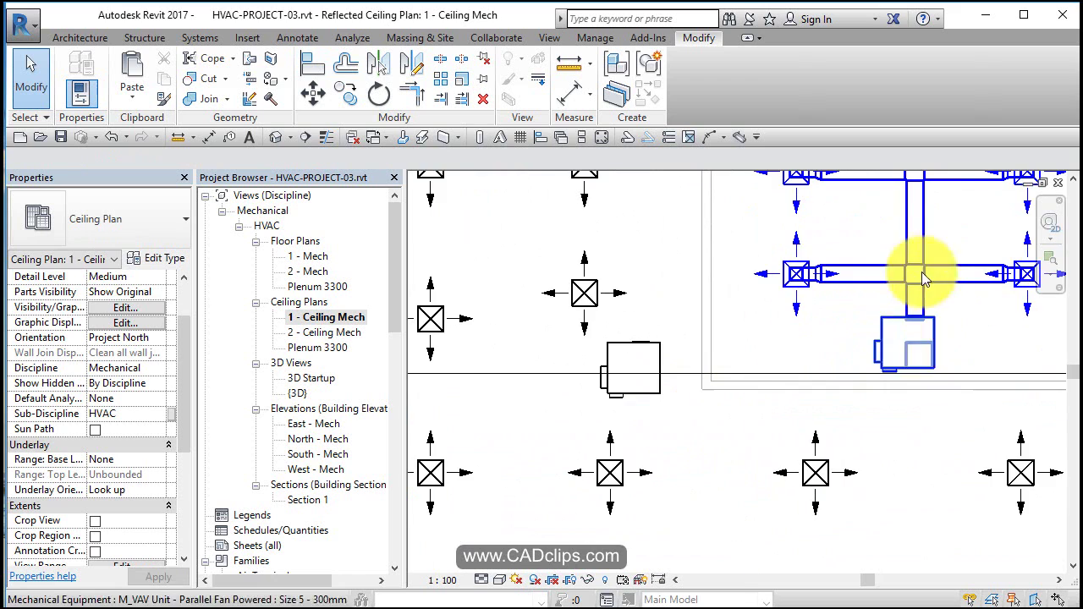
pyautogui.scroll(2, 669, 392)
pyautogui.click(658, 400)
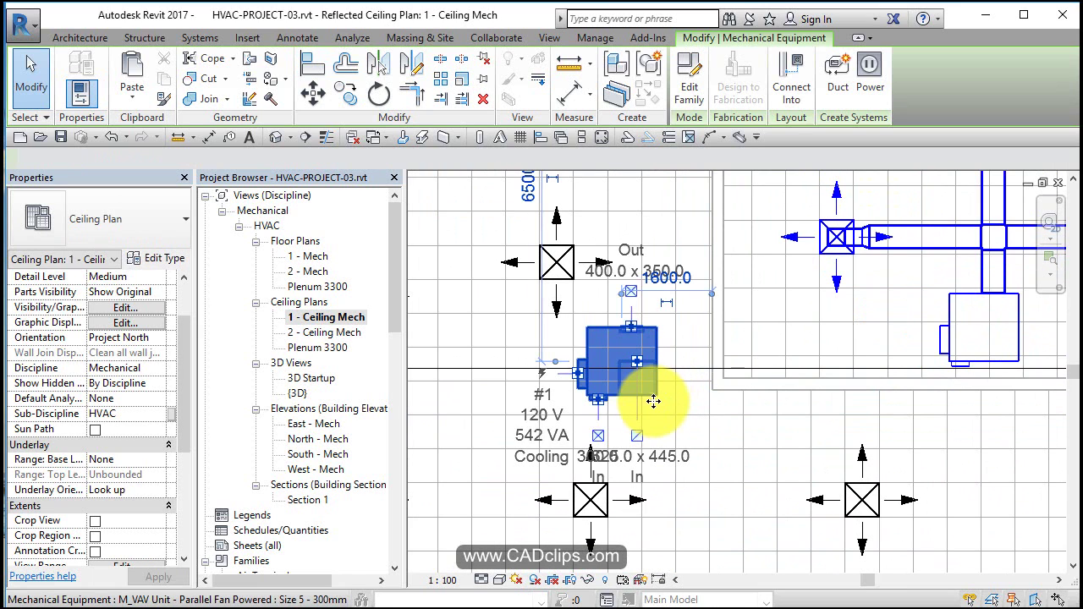
pyautogui.press('Down')
pyautogui.press('Down')
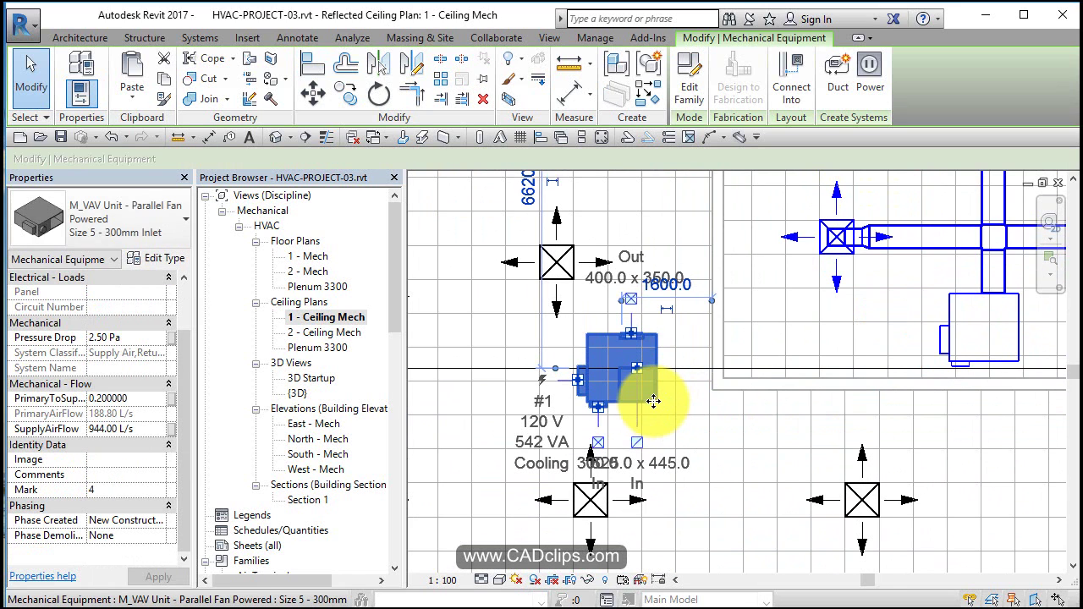
pyautogui.press('Down')
pyautogui.press('Down')
pyautogui.press('Escape')
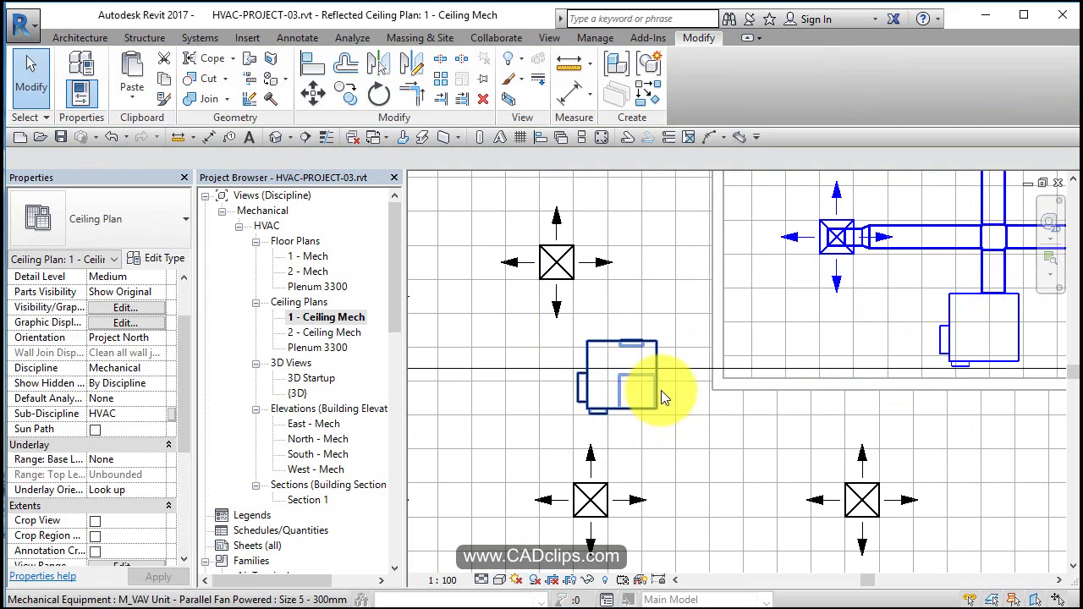
# Zoom back in and select the VAV unit as the supply duct source
pyautogui.scroll(-2, 661, 390)
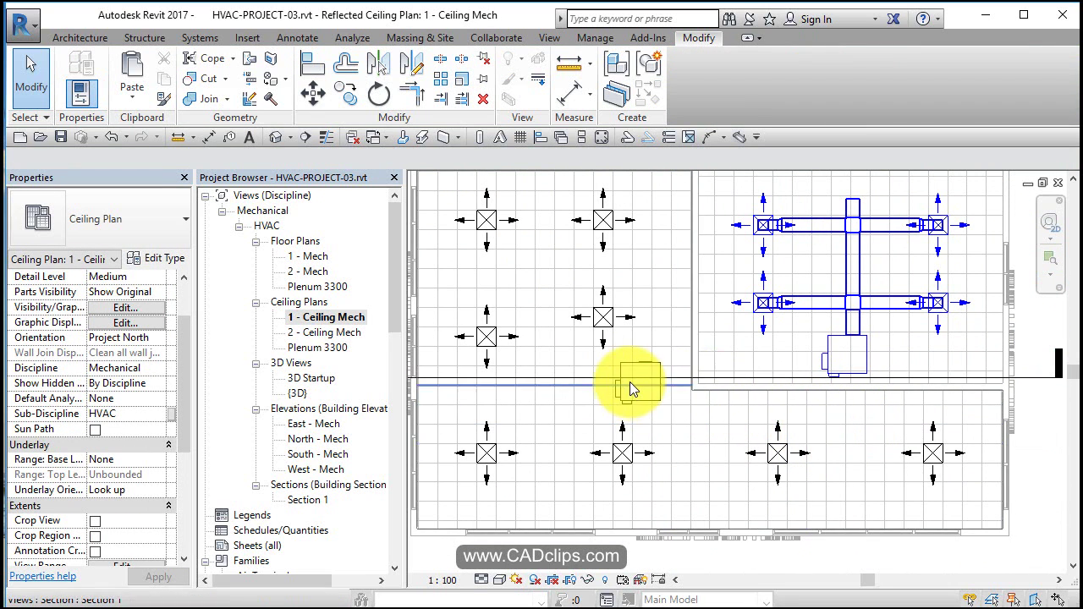
pyautogui.scroll(2, 630, 381)
pyautogui.scroll(1, 665, 403)
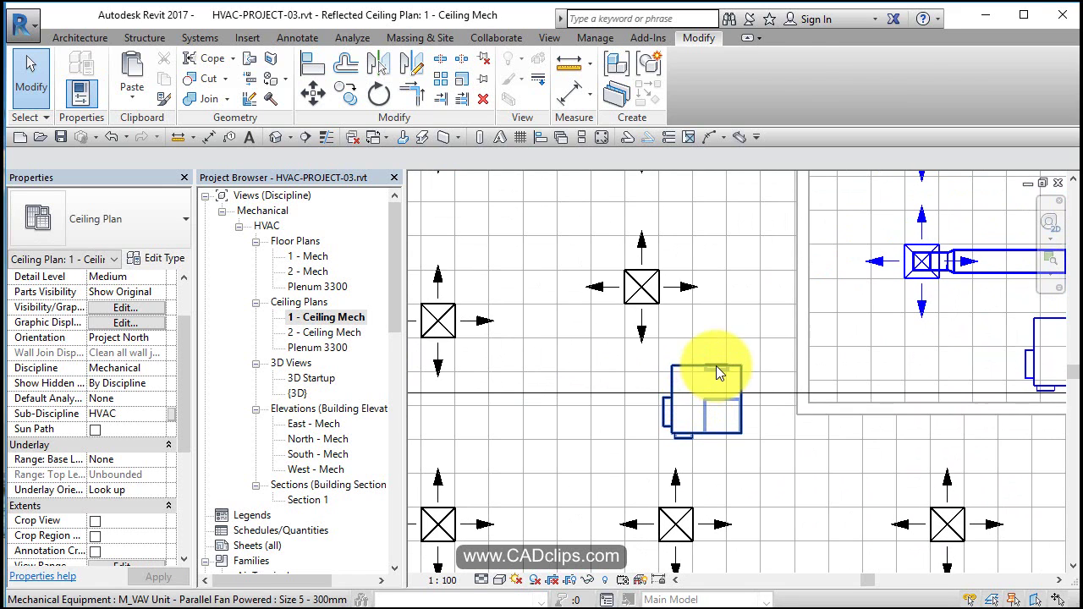
pyautogui.click(722, 372)
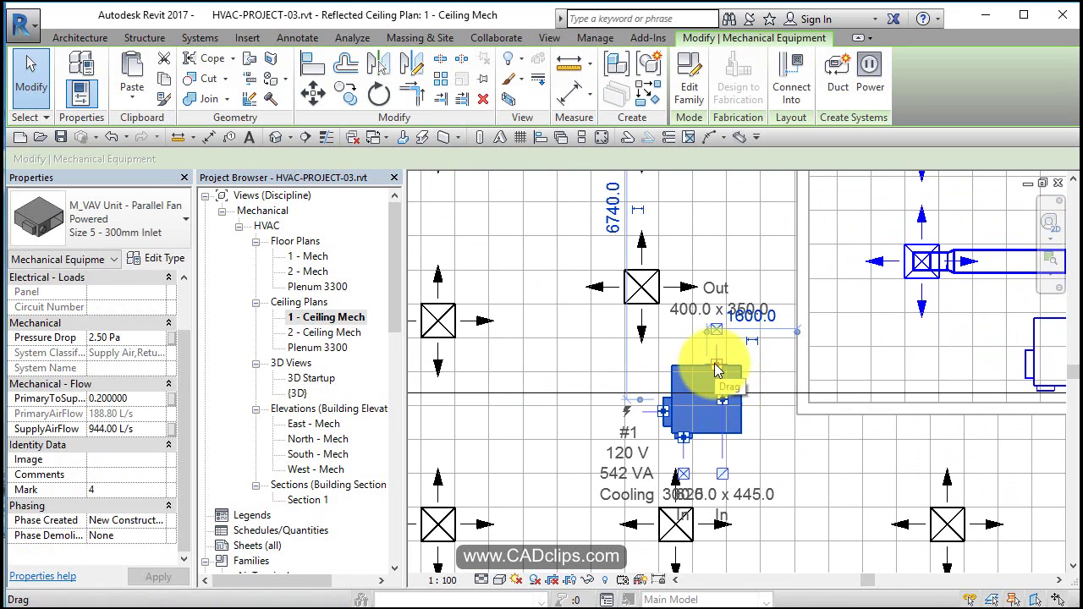
# Draw a supply duct from the VAV outlet, running up and then across to the left
pyautogui.rightClick(718, 372)
pyautogui.click(764, 289)
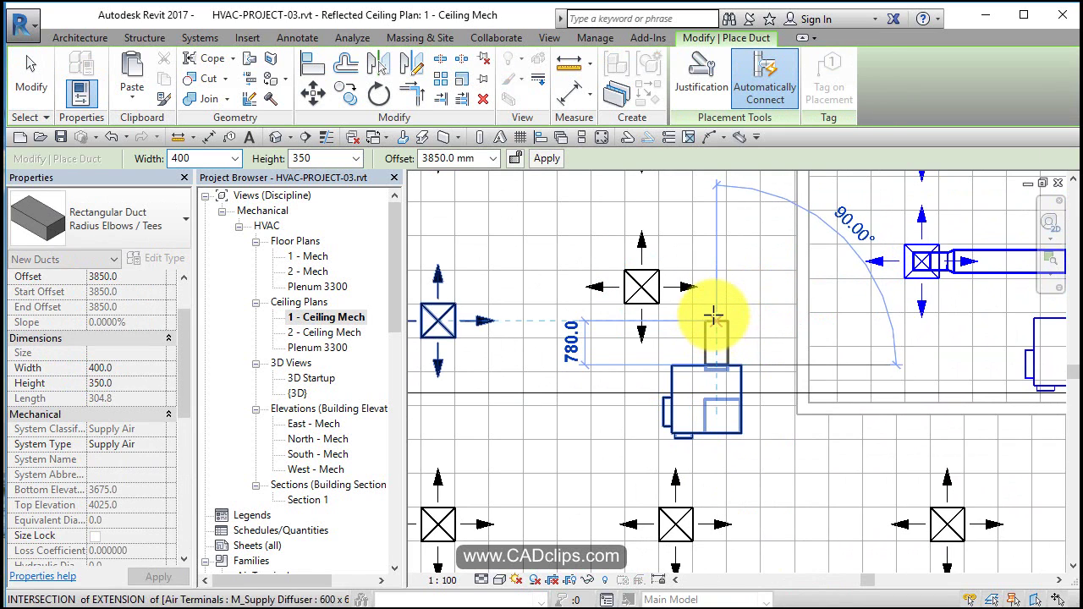
pyautogui.moveTo(718, 310); pyautogui.dragTo(750, 411, button='middle')
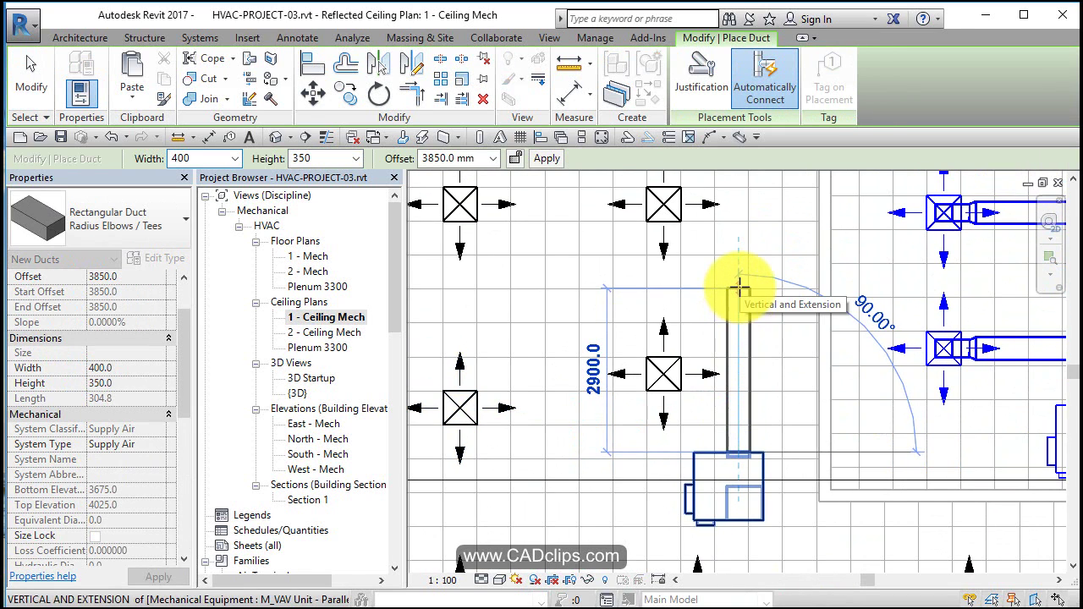
pyautogui.click(739, 288)
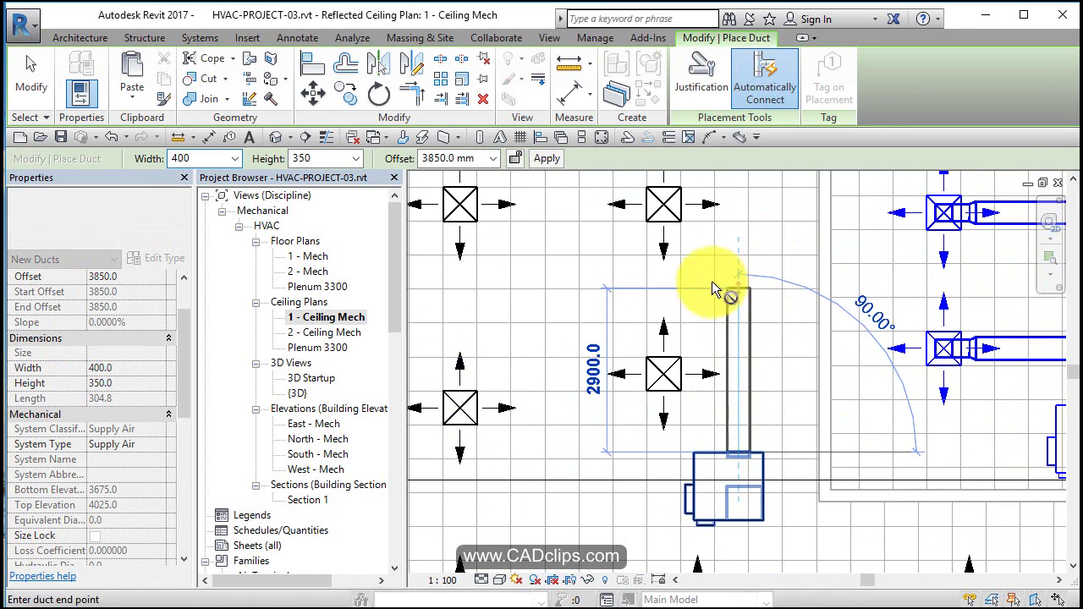
pyautogui.click(552, 290)
# Continue the duct downward and run the horizontal main beneath the lower diffusers
pyautogui.moveTo(585, 443); pyautogui.dragTo(551, 261, button='middle')
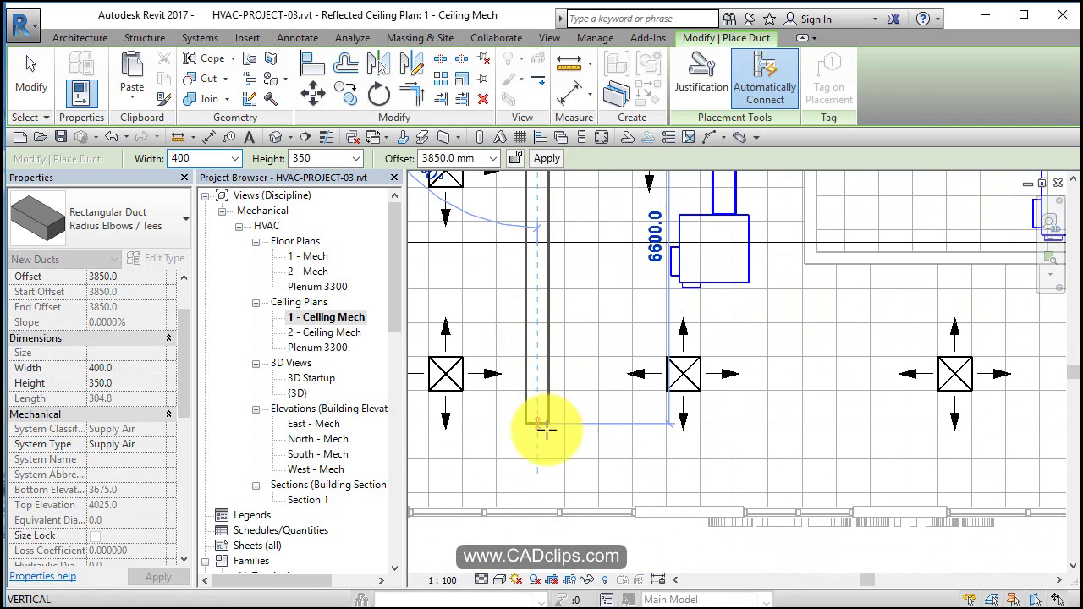
pyautogui.scroll(-2, 653, 430)
pyautogui.scroll(2, 587, 442)
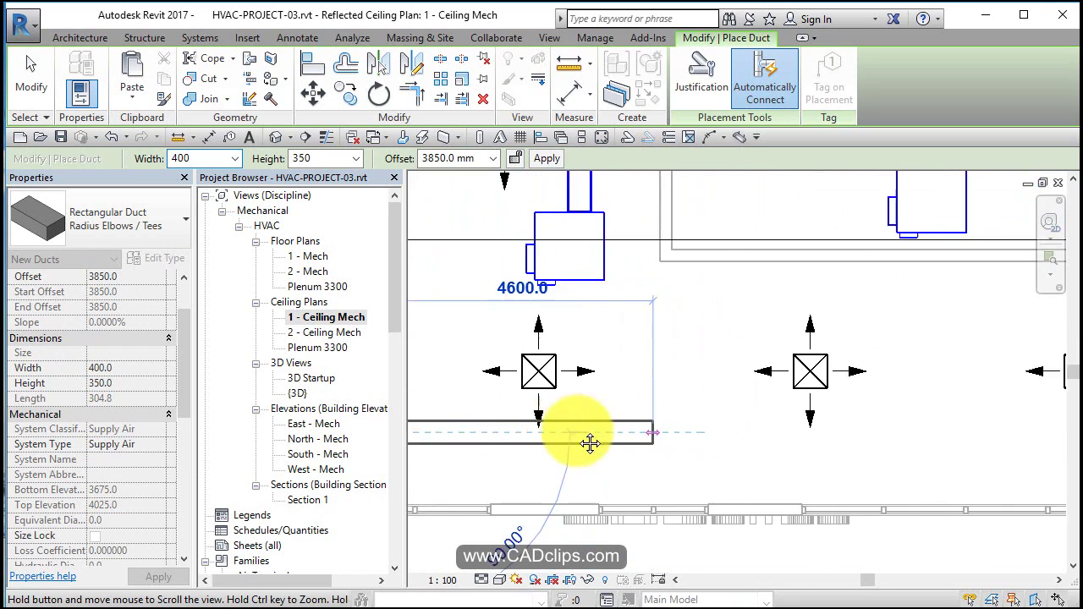
pyautogui.moveTo(588, 443); pyautogui.dragTo(691, 437, button='middle')
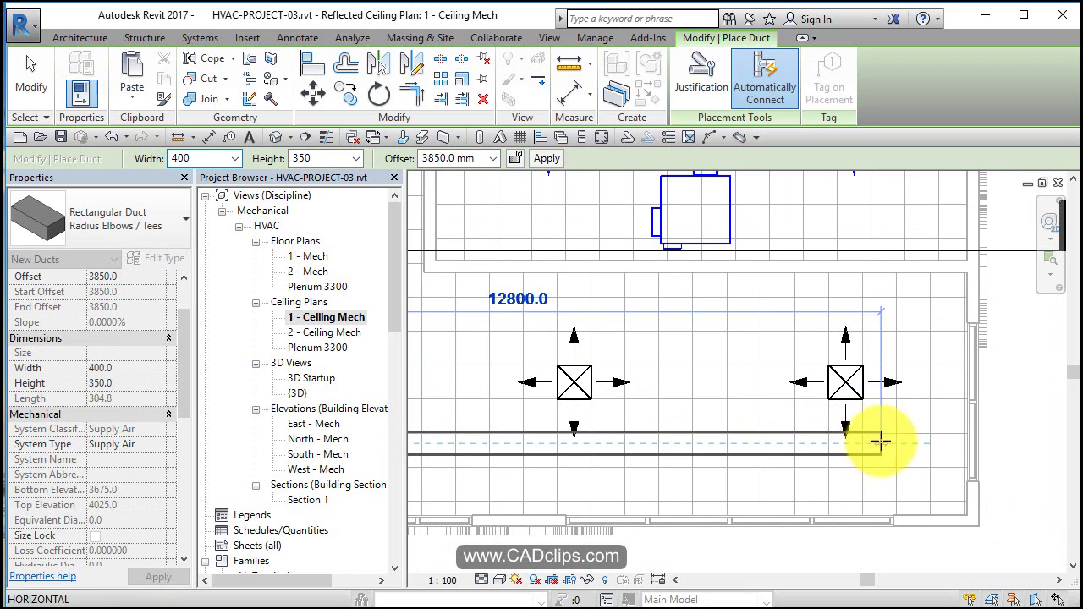
pyautogui.click(605, 445)
pyautogui.moveTo(824, 443); pyautogui.dragTo(867, 437, button='middle')
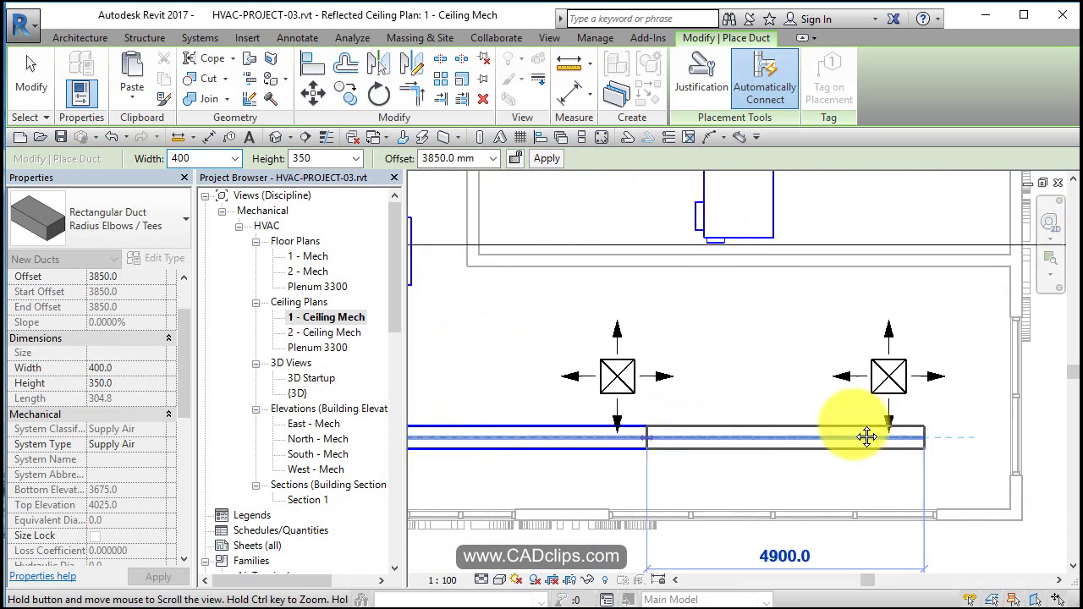
pyautogui.click(866, 437)
pyautogui.press('Escape')
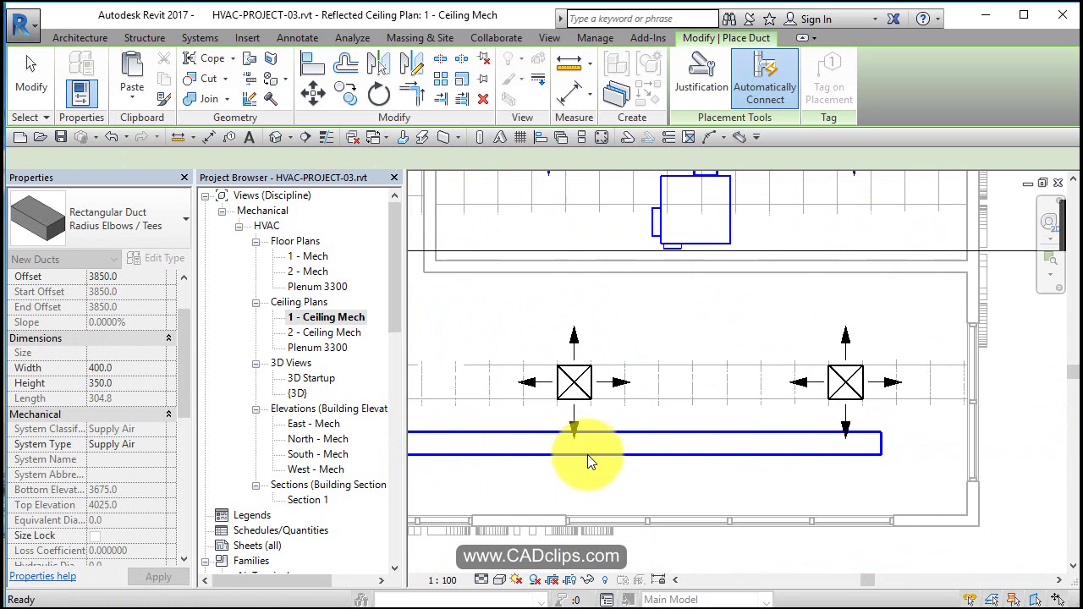
pyautogui.press('Escape')
# Delete the rounded elbow at the duct corner
pyautogui.moveTo(561, 450); pyautogui.dragTo(692, 398, button='middle')
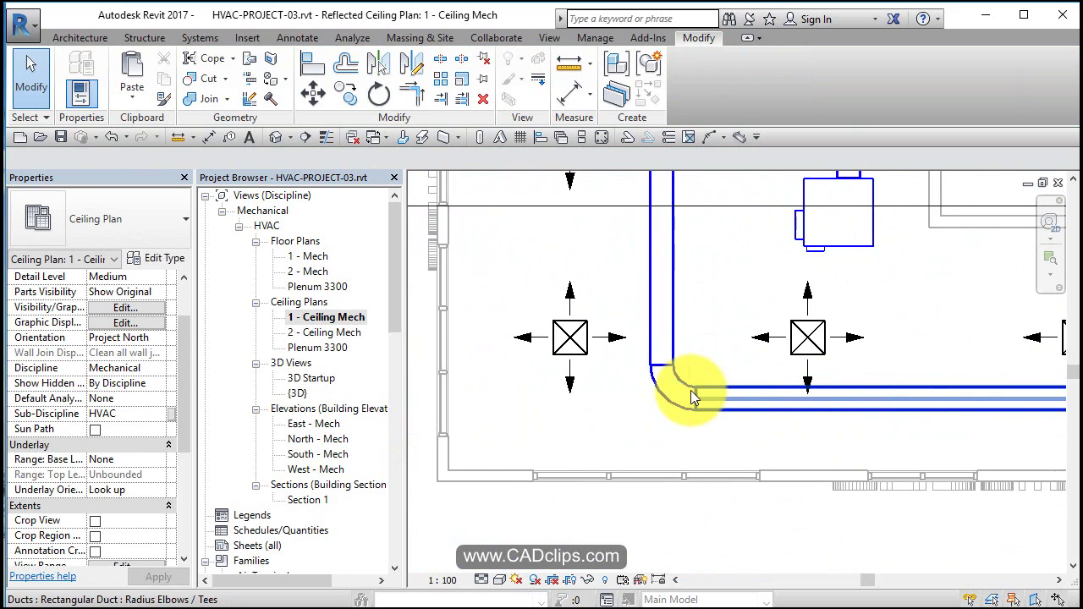
pyautogui.click(660, 396)
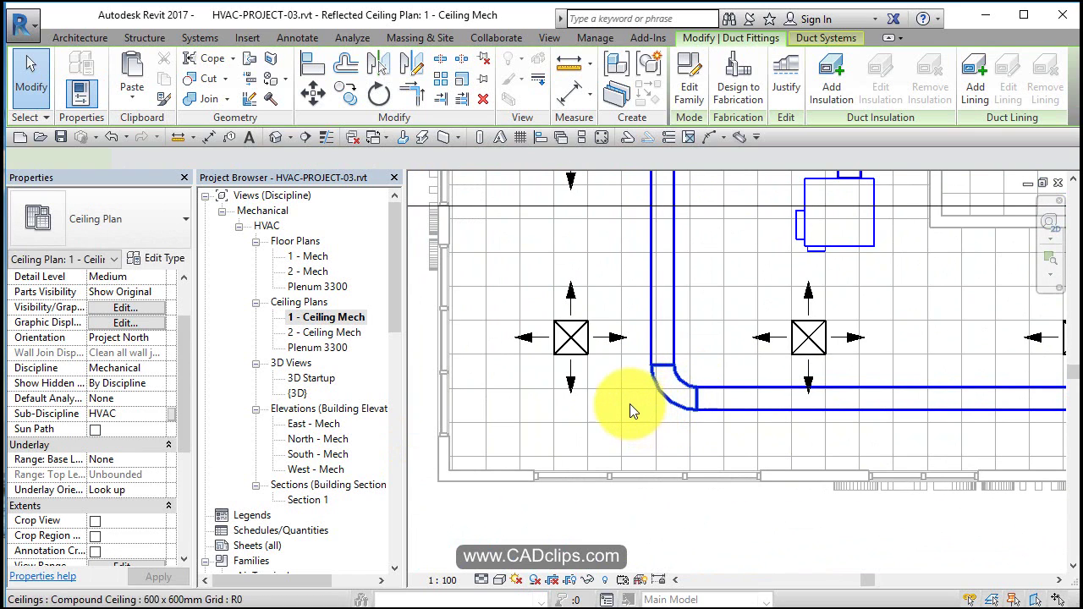
pyautogui.press('Delete')
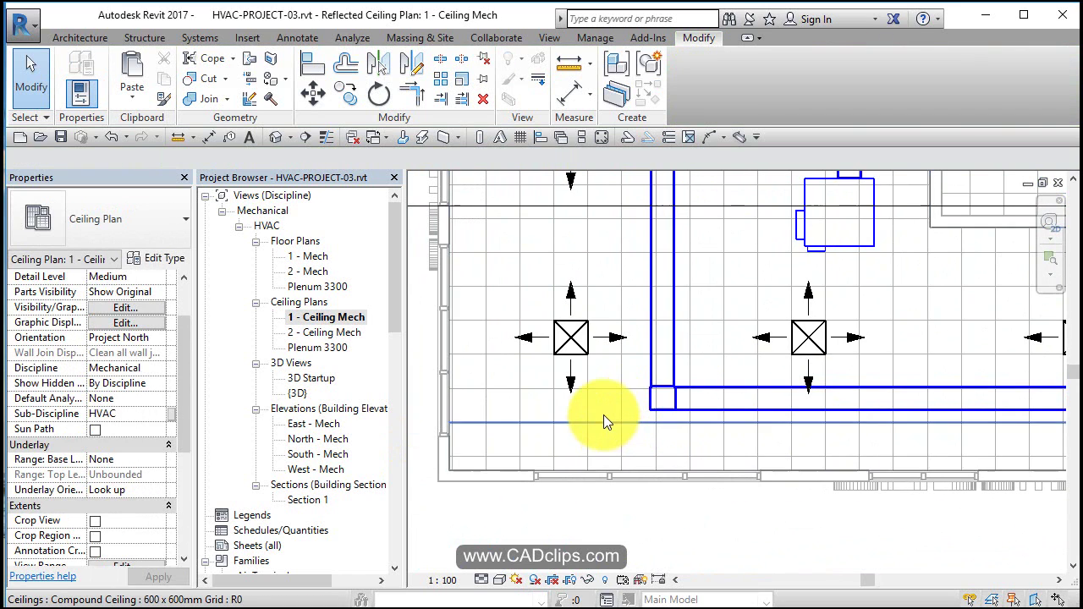
# Extend the main left from the corner tee toward the left diffuser, cancelling the not-enough-room error
pyautogui.scroll(2, 603, 421)
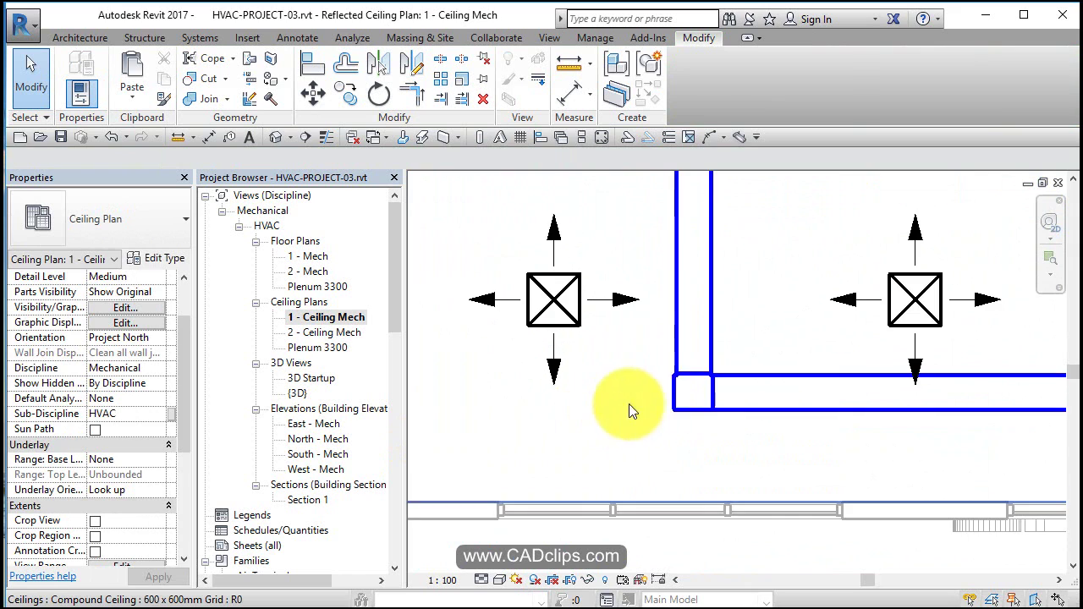
pyautogui.click(675, 394)
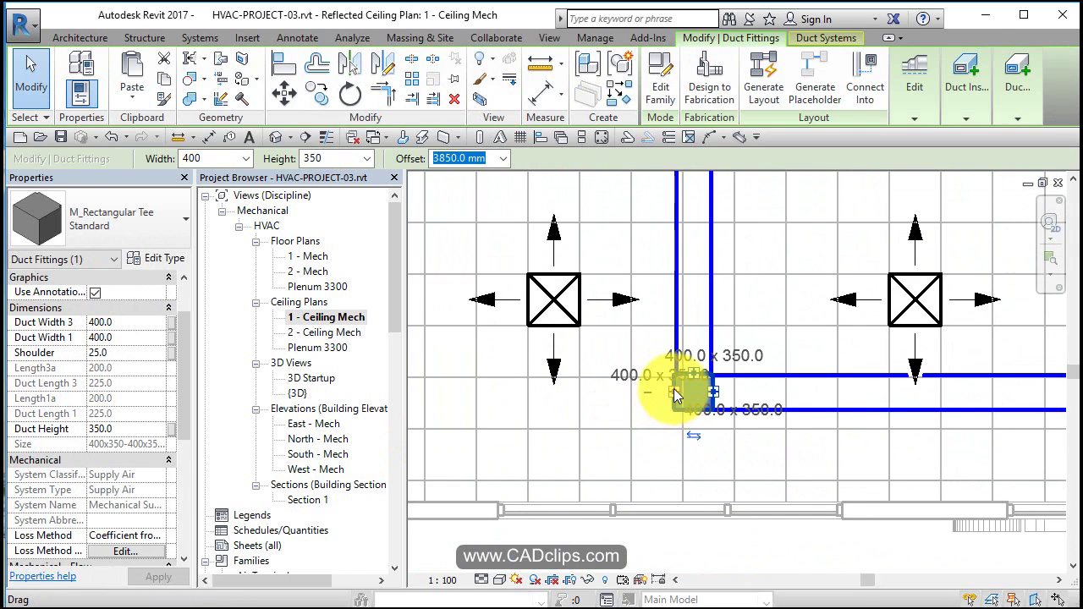
pyautogui.rightClick(674, 394)
pyautogui.click(711, 341)
pyautogui.press('Escape')
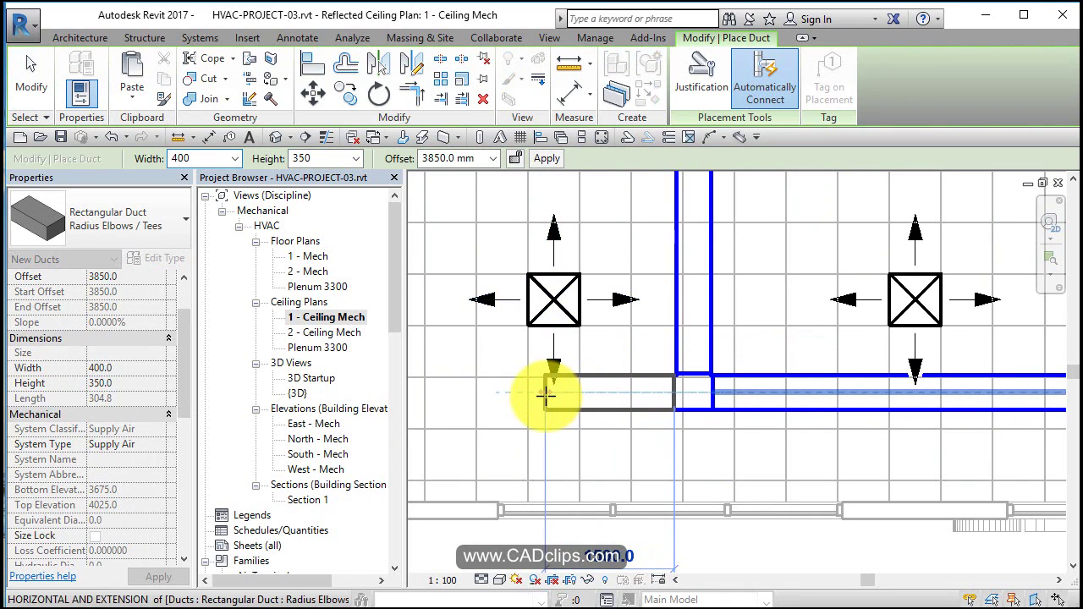
pyautogui.click(555, 321)
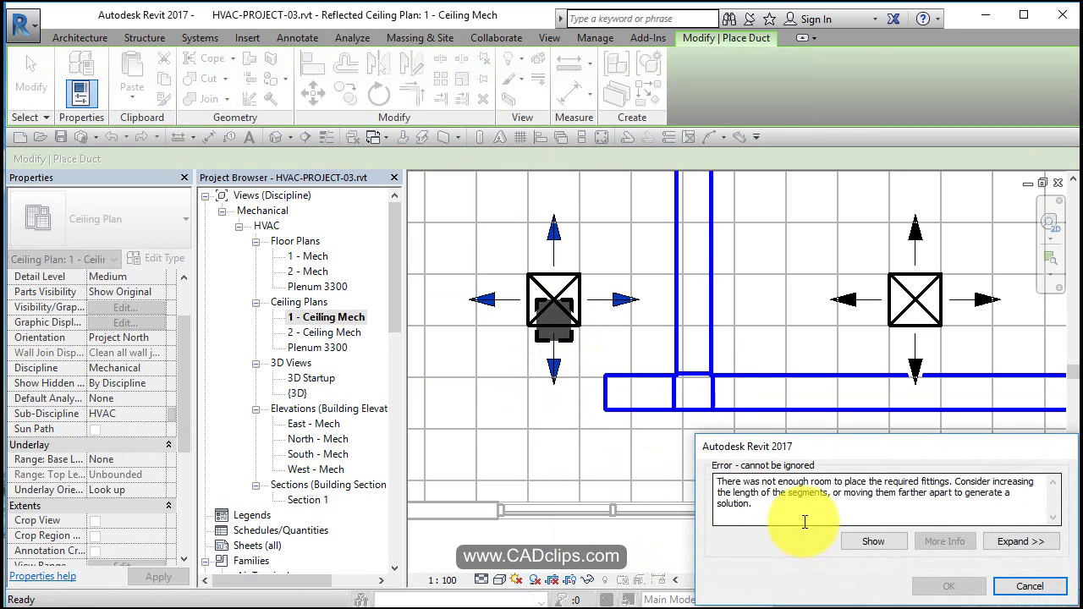
pyautogui.click(1030, 586)
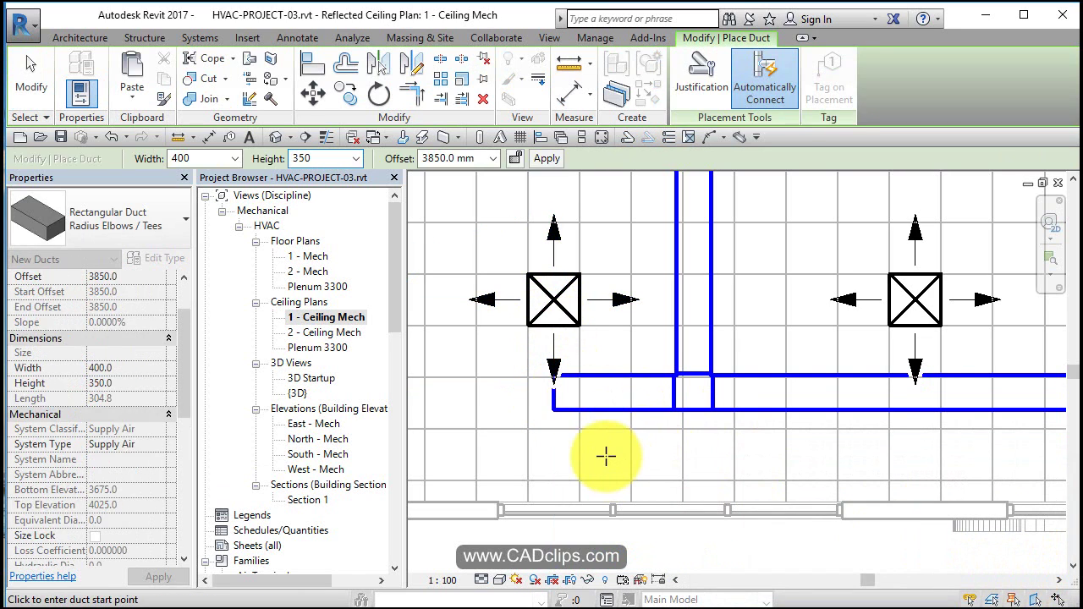
pyautogui.press('Escape')
pyautogui.scroll(-3, 622, 449)
pyautogui.moveTo(634, 443)
pyautogui.mouseDown(button='middle')
pyautogui.moveTo(483, 466)
pyautogui.moveTo(592, 438)
pyautogui.mouseUp(button='middle')
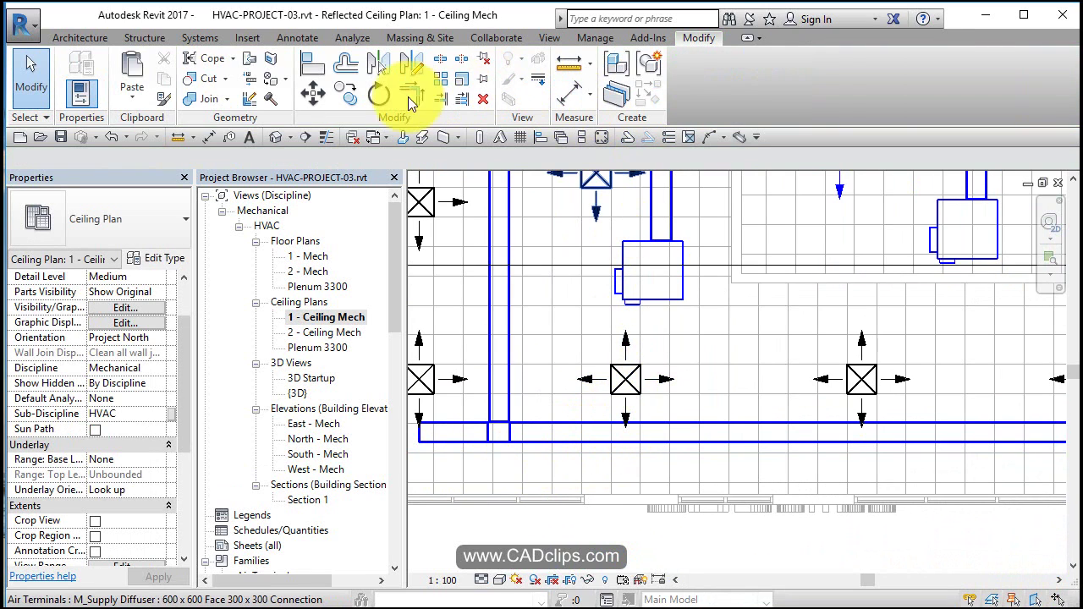
pyautogui.click(685, 429)
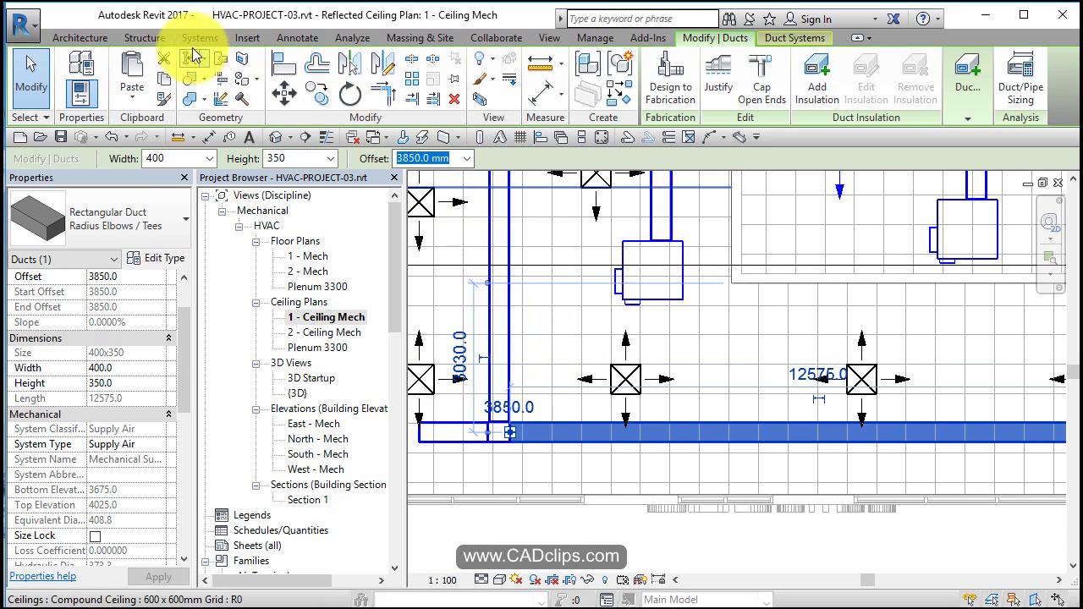
pyautogui.click(89, 39)
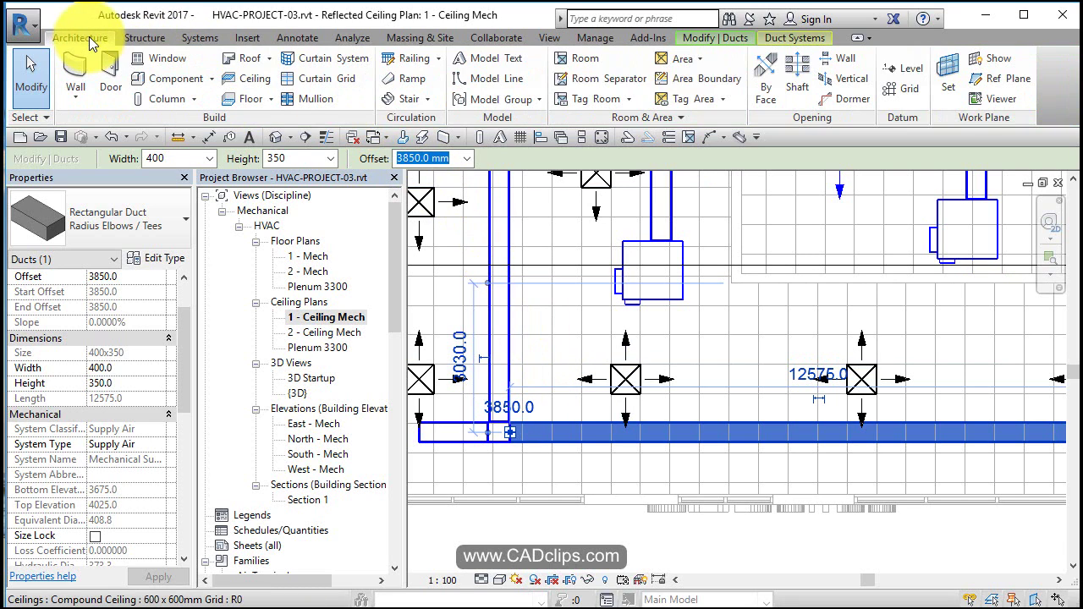
pyautogui.click(200, 38)
pyautogui.click(48, 73)
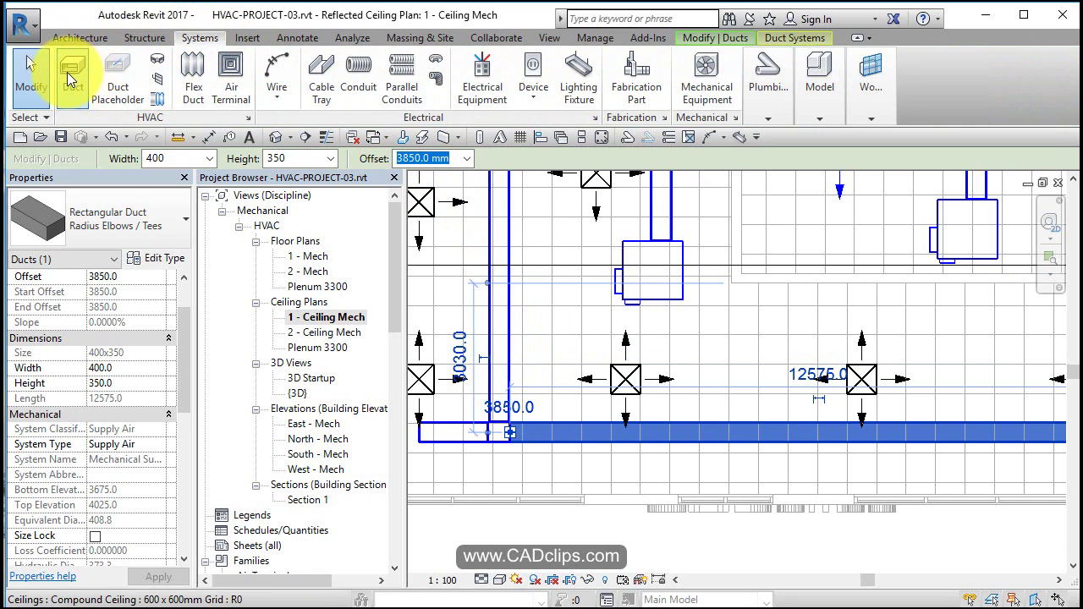
pyautogui.click(673, 433)
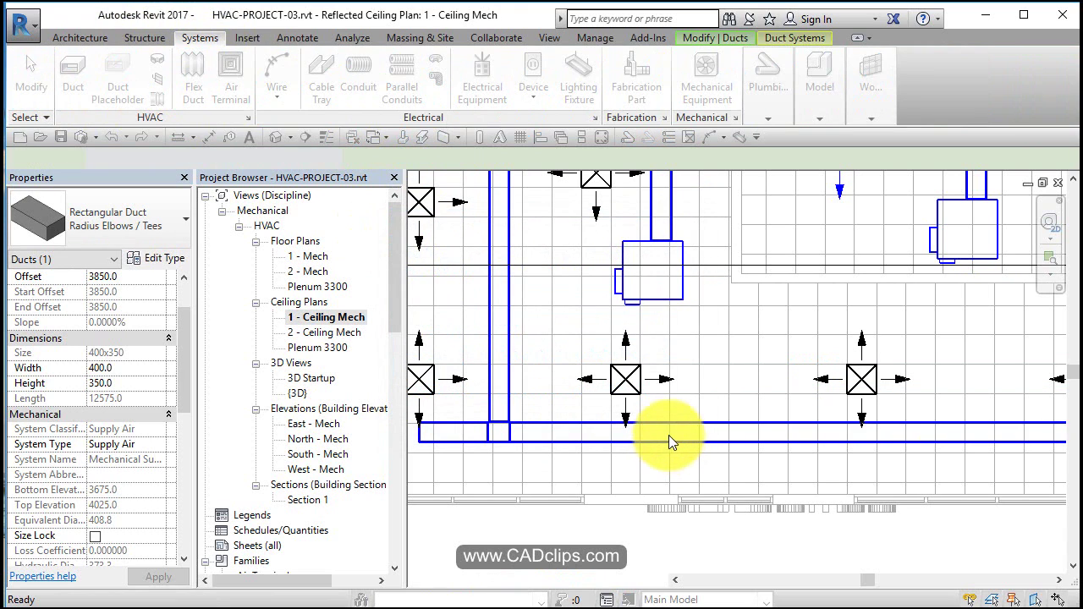
pyautogui.press('Escape')
# Use CS on the main to draw branch ducts to the middle, right and end diffusers
pyautogui.click(707, 431)
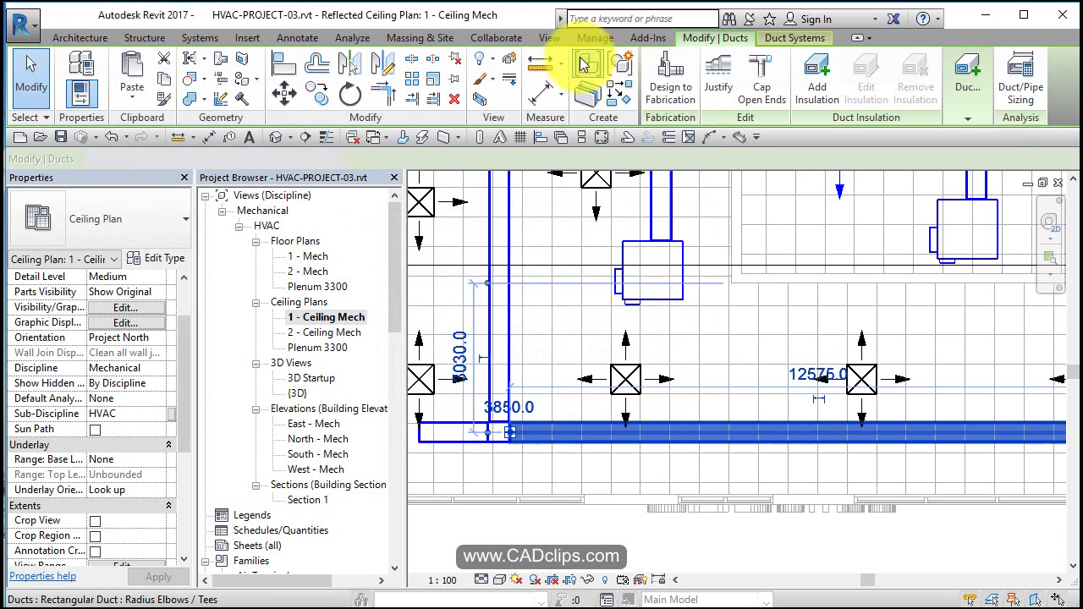
pyautogui.press('c')
pyautogui.press('s')
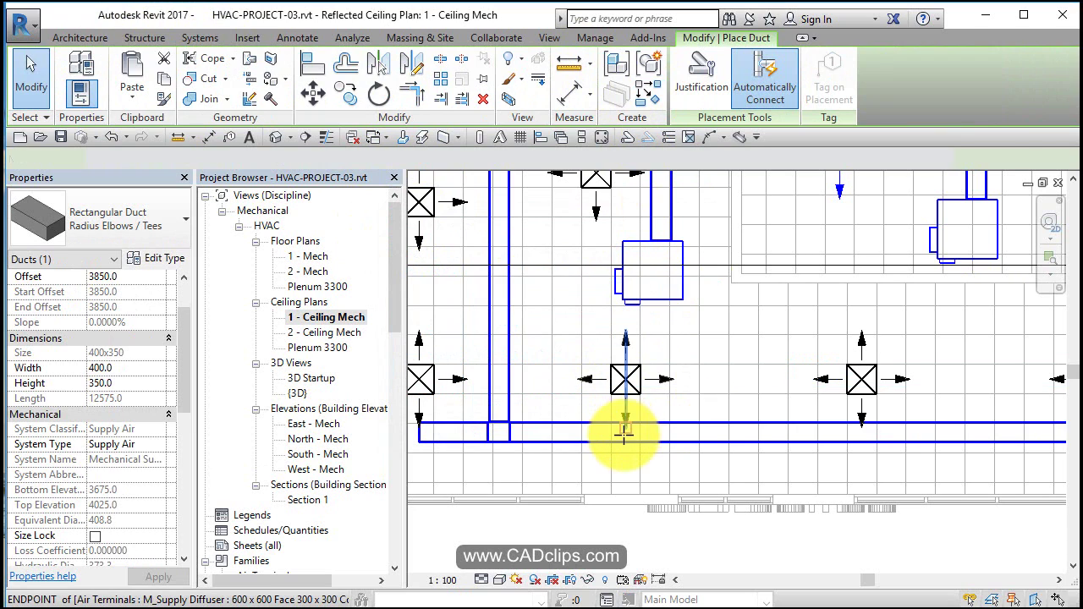
pyautogui.click(624, 434)
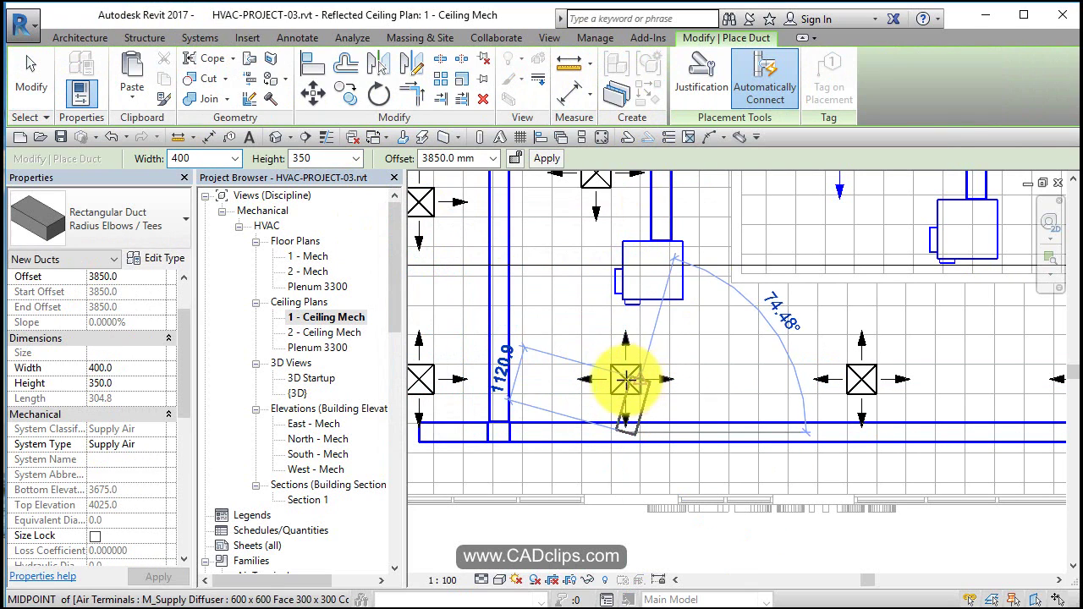
pyautogui.click(665, 404)
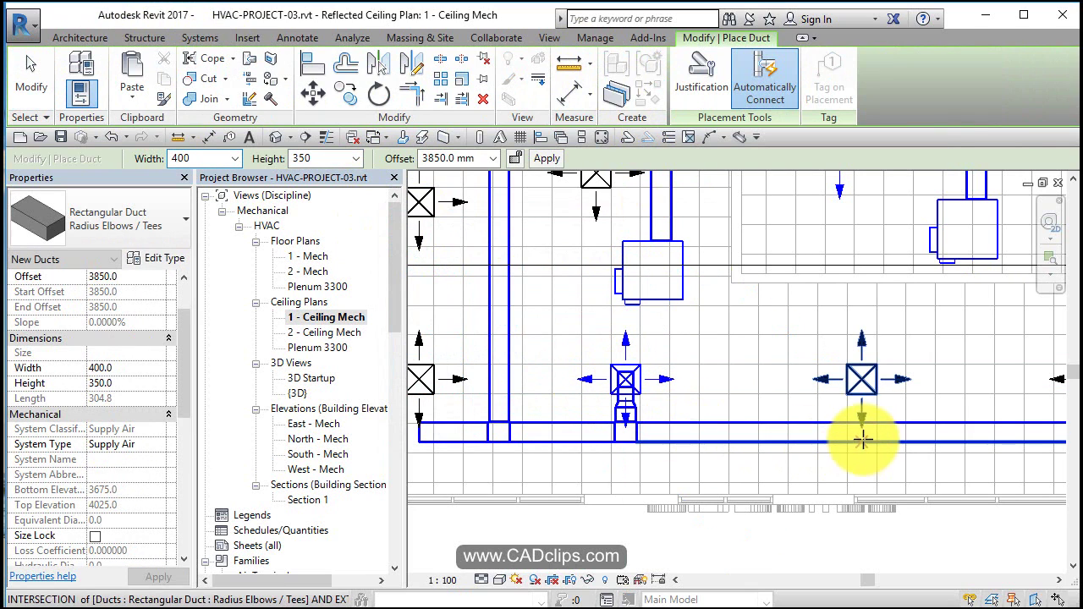
pyautogui.scroll(2, 860, 436)
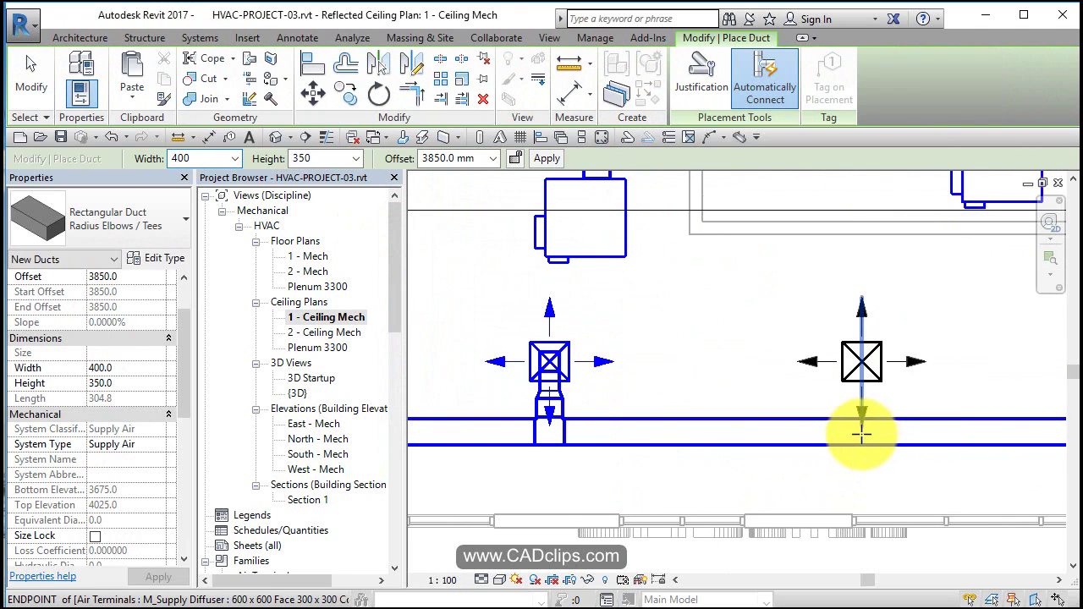
pyautogui.click(857, 434)
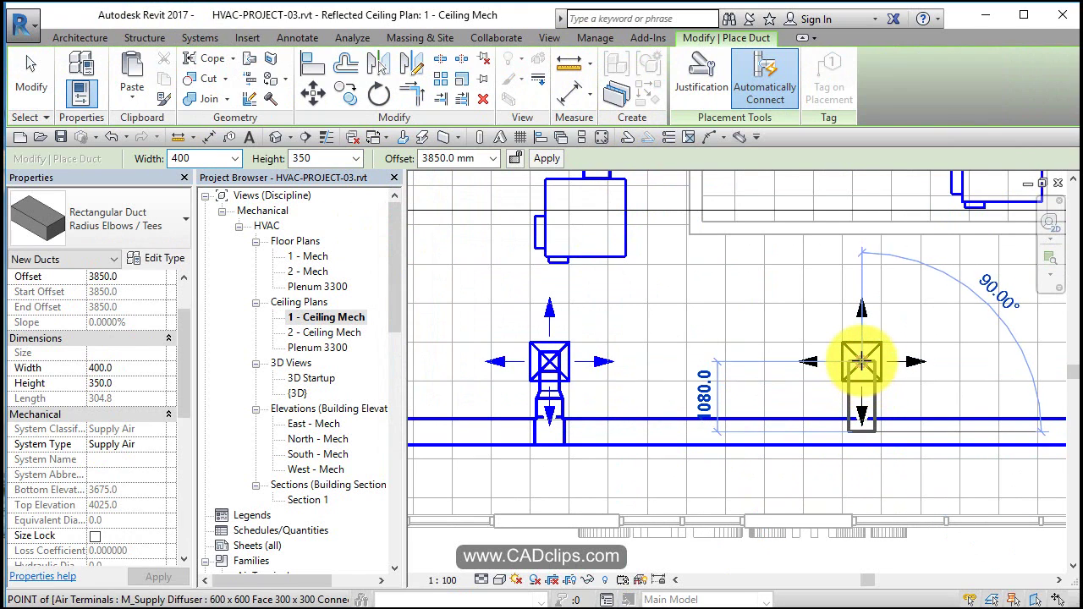
pyautogui.click(863, 406)
pyautogui.moveTo(919, 399); pyautogui.dragTo(426, 435, button='middle')
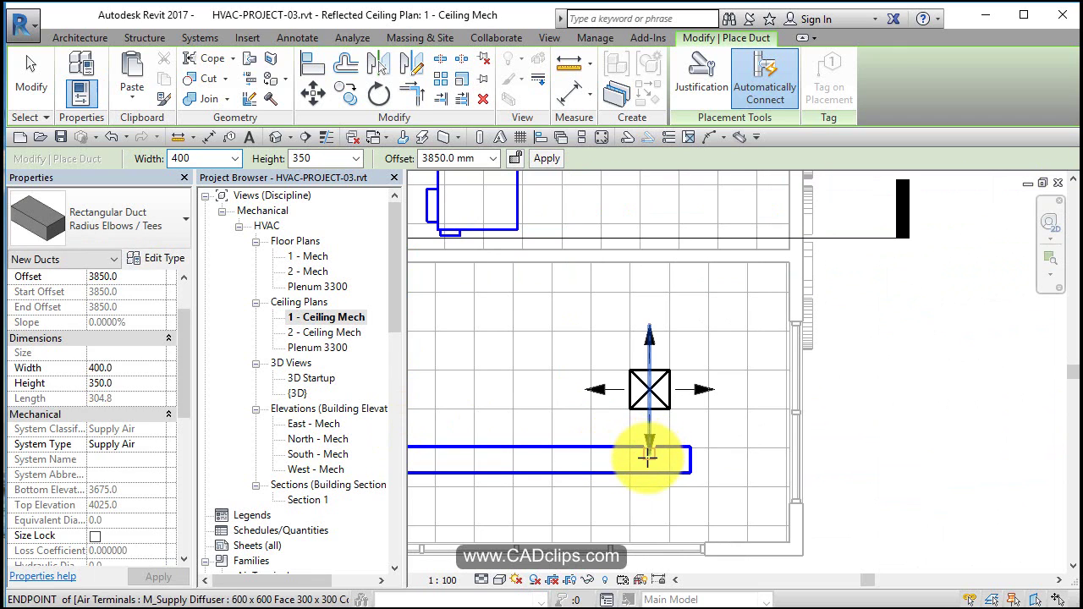
pyautogui.click(649, 457)
pyautogui.click(648, 388)
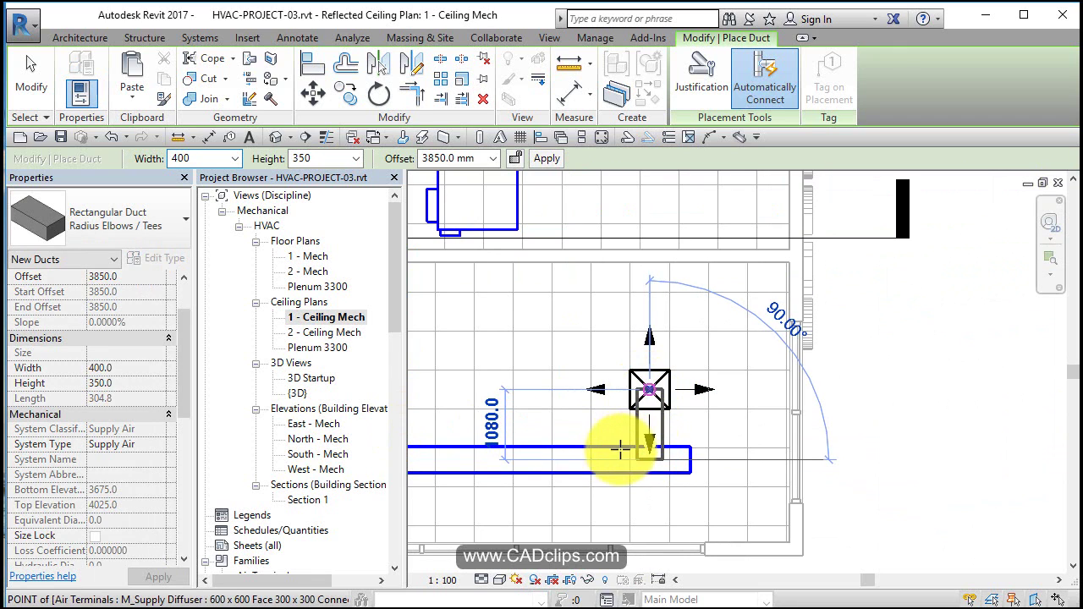
# Connect the upper diffuser to the top of the supply loop with a short branch duct
pyautogui.scroll(-2, 613, 444)
pyautogui.moveTo(628, 459)
pyautogui.mouseDown(button='middle')
pyautogui.moveTo(863, 479)
pyautogui.moveTo(773, 476)
pyautogui.moveTo(756, 404)
pyautogui.moveTo(770, 451)
pyautogui.mouseUp(button='middle')
pyautogui.scroll(3, 770, 451)
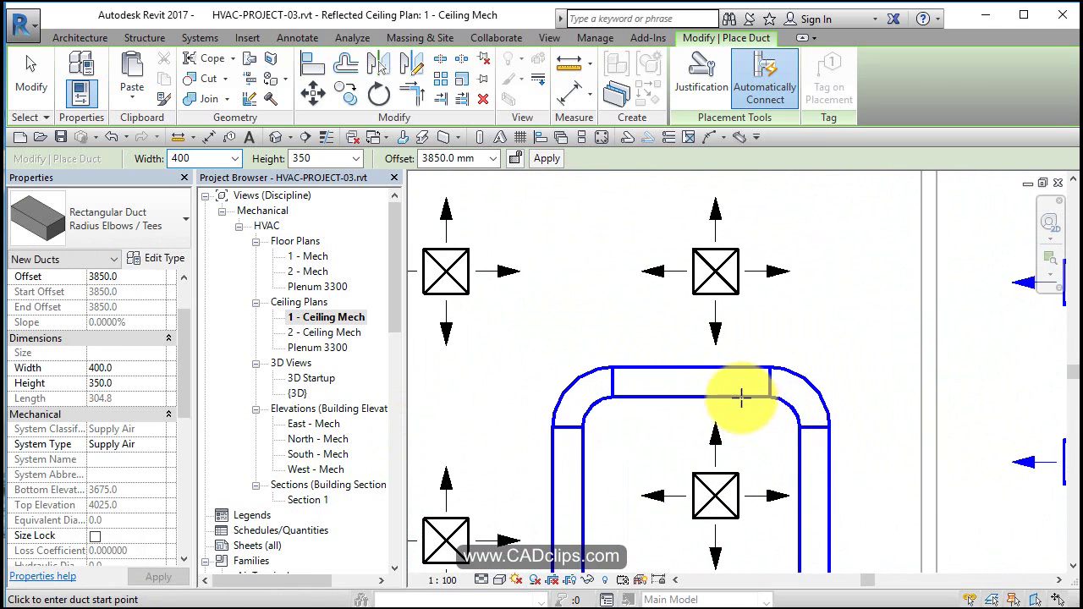
pyautogui.click(718, 378)
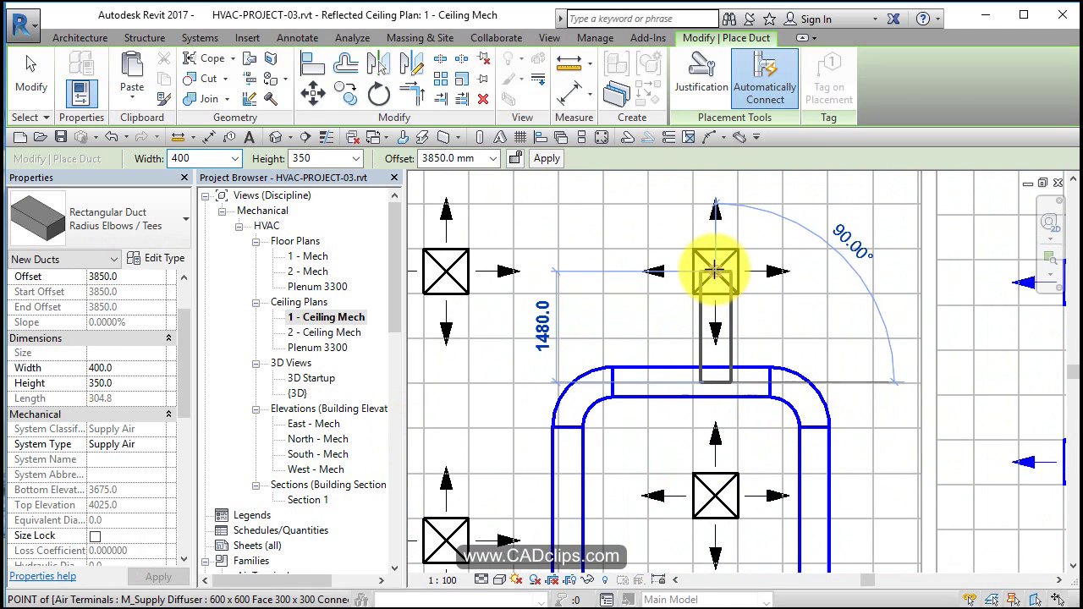
pyautogui.click(715, 272)
pyautogui.moveTo(585, 387)
pyautogui.mouseDown(button='middle')
pyautogui.moveTo(697, 295)
pyautogui.moveTo(634, 412)
pyautogui.moveTo(650, 346)
pyautogui.mouseUp(button='middle')
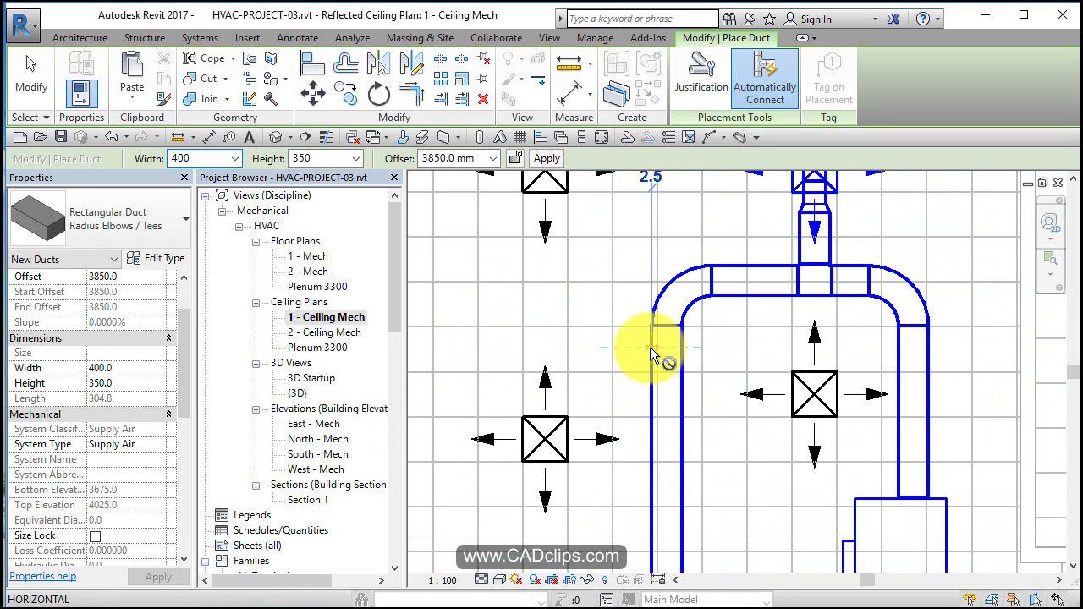
# Draw an elbowed duct from the loop's left side up to the upper-left diffuser
pyautogui.click(651, 355)
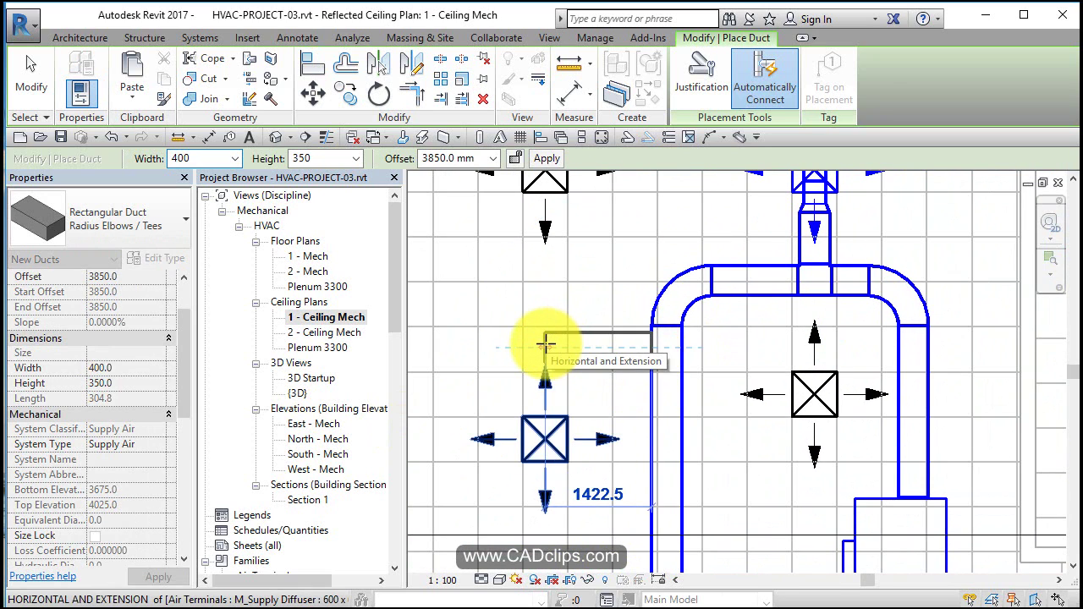
pyautogui.click(545, 347)
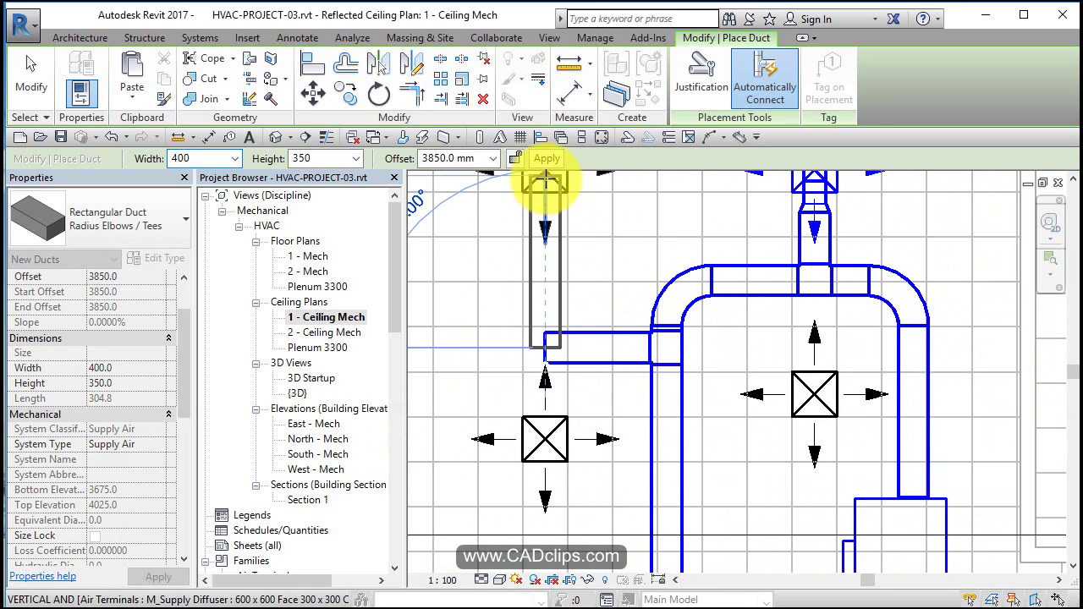
pyautogui.click(547, 176)
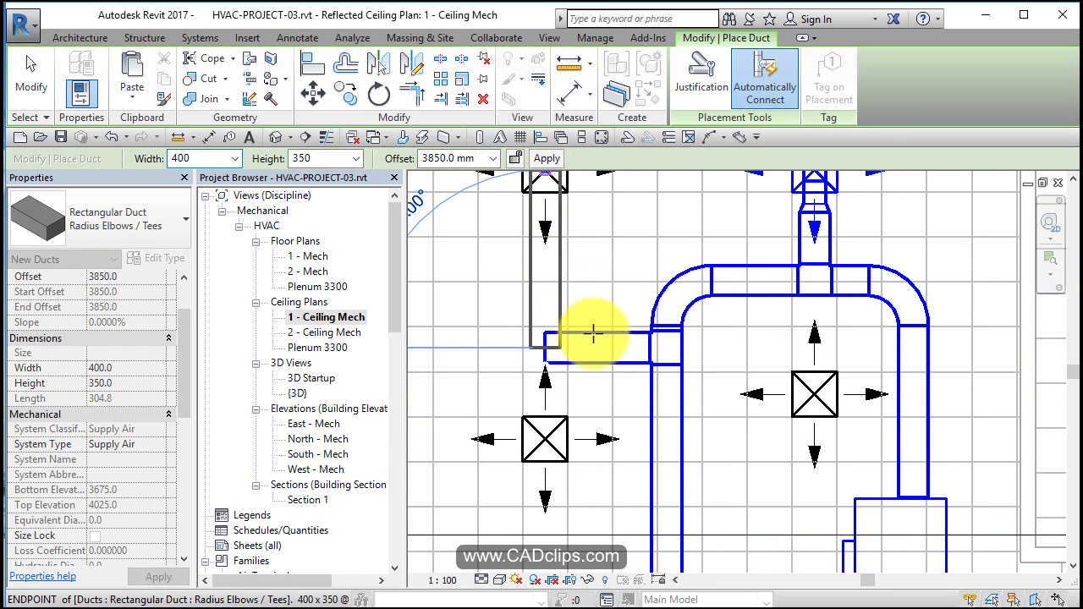
pyautogui.moveTo(692, 498)
pyautogui.mouseDown(button='middle')
pyautogui.moveTo(699, 336)
pyautogui.moveTo(661, 378)
pyautogui.mouseUp(button='middle')
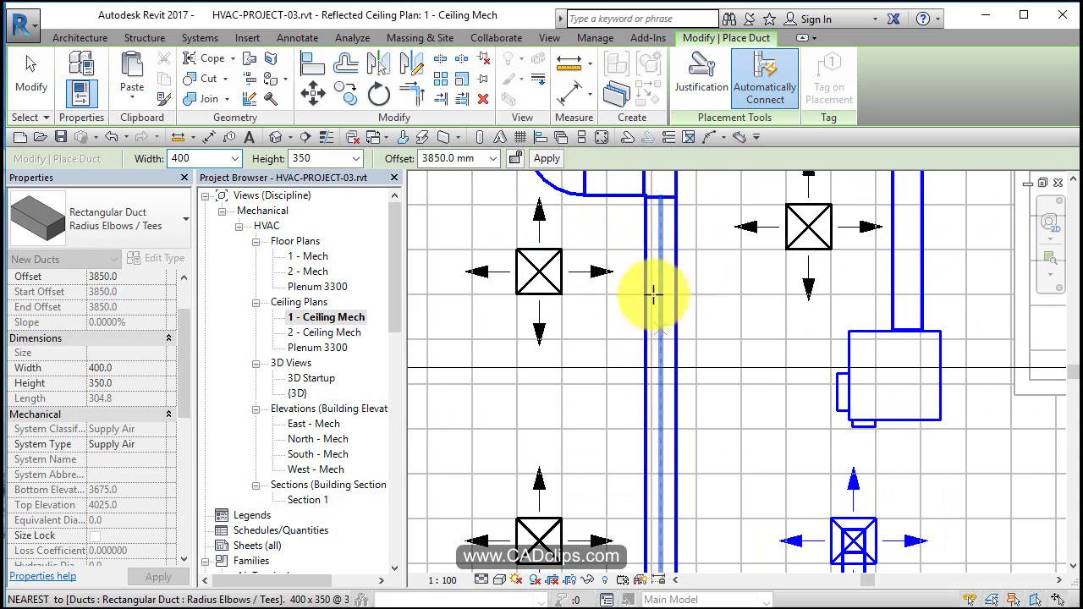
pyautogui.press('Escape')
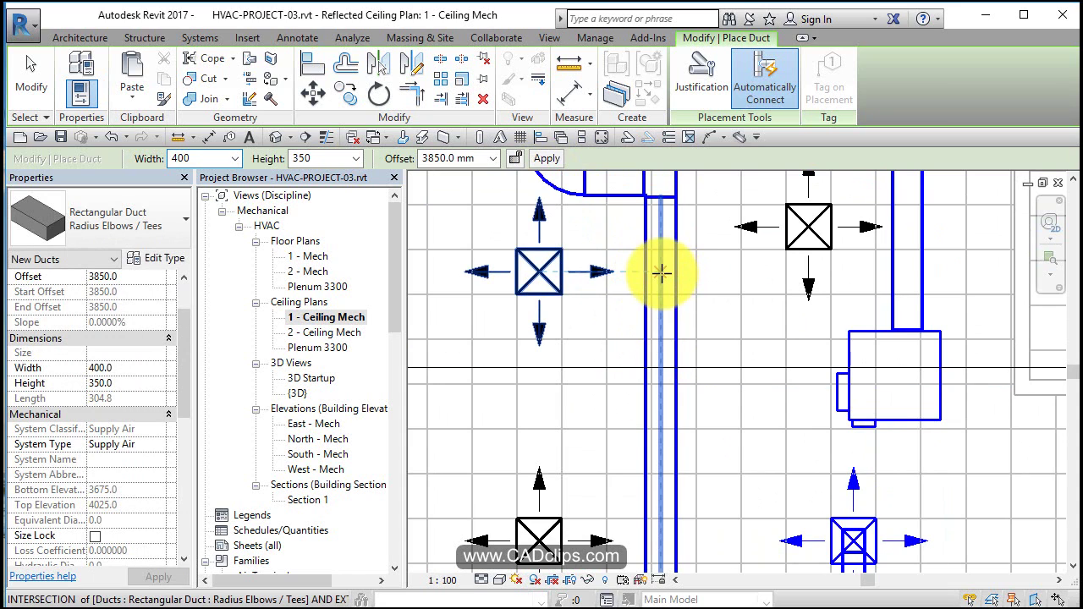
# Add horizontal branch ducts from the vertical main to the two left diffusers
pyautogui.click(661, 272)
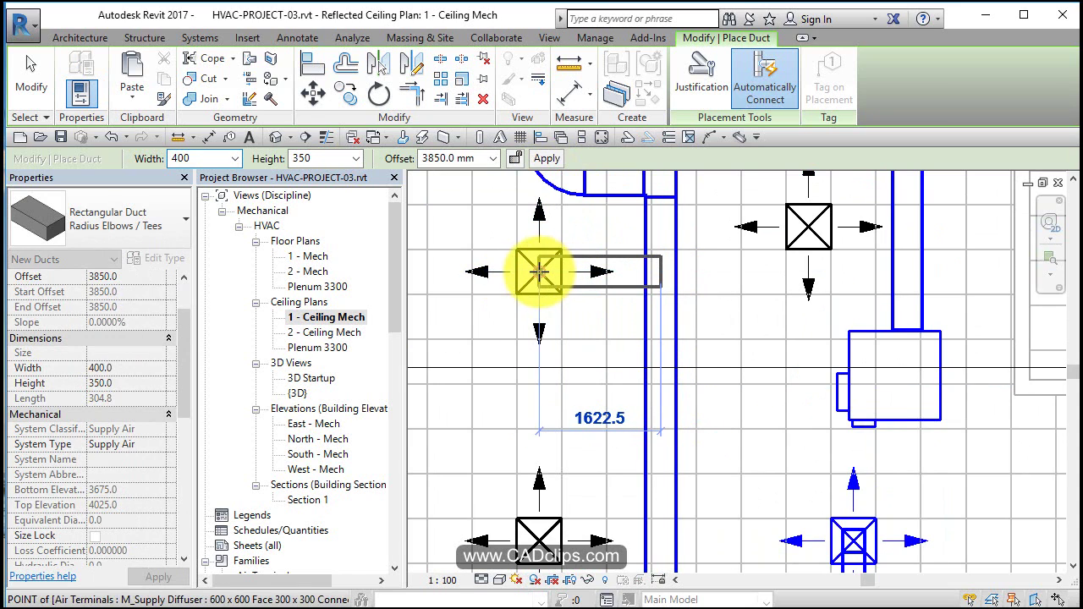
pyautogui.click(539, 271)
pyautogui.moveTo(725, 423); pyautogui.dragTo(616, 347, button='middle')
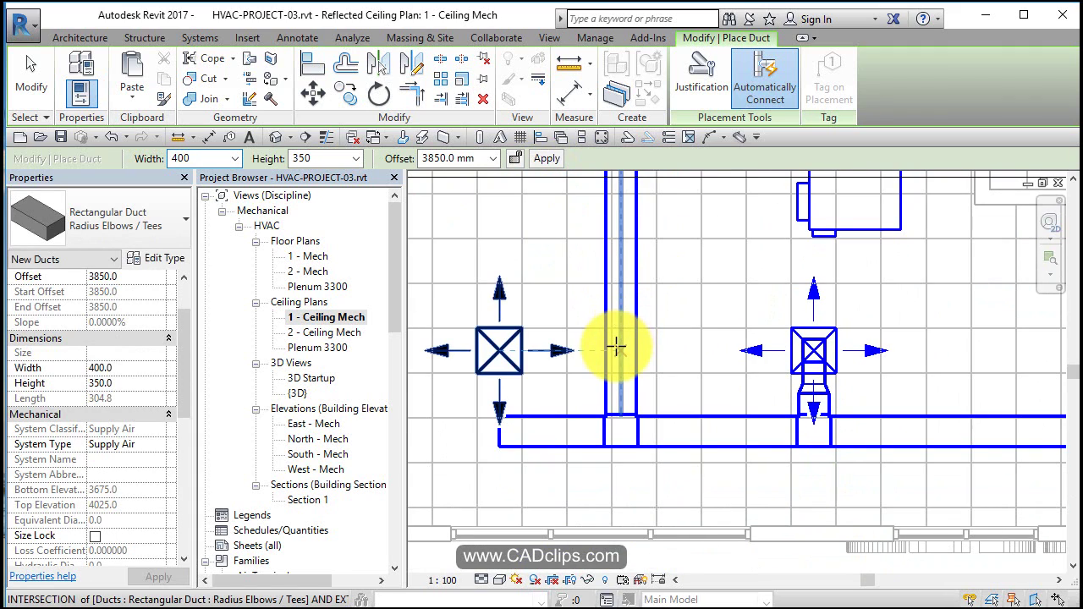
pyautogui.click(617, 353)
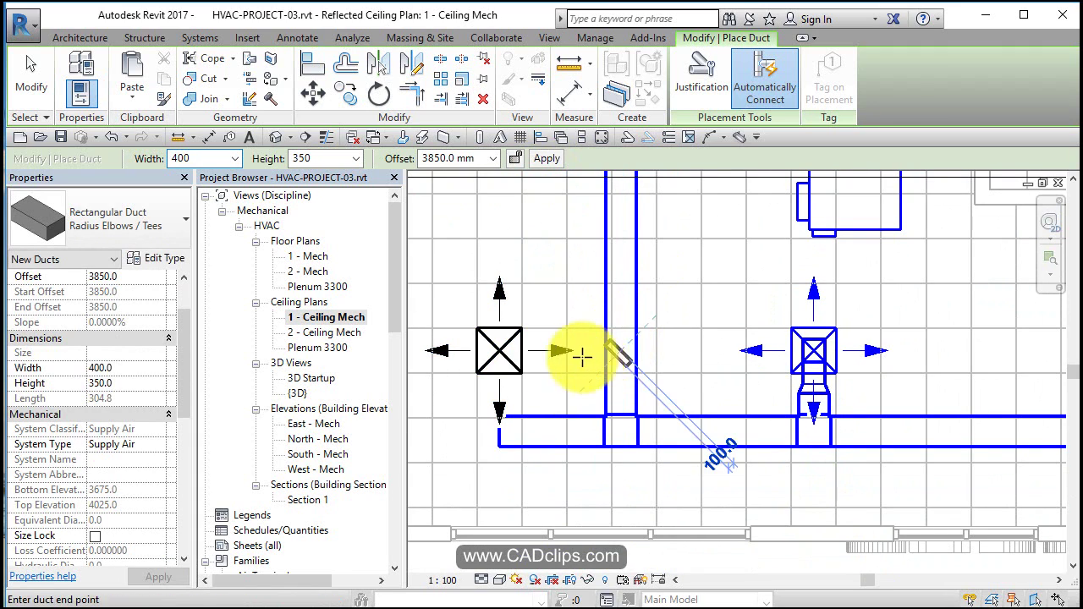
pyautogui.click(498, 350)
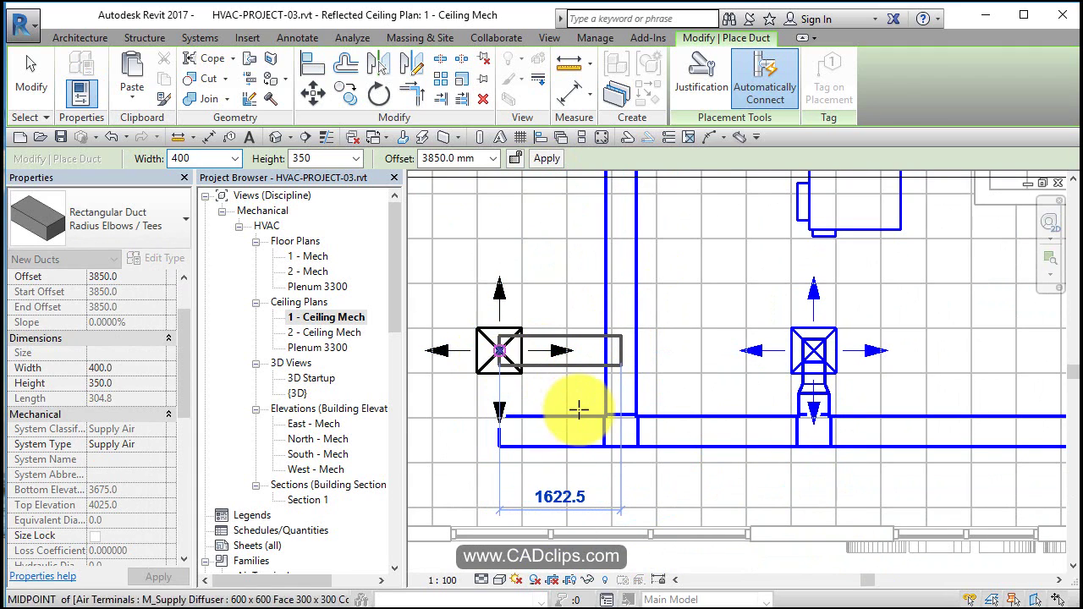
pyautogui.press('Escape')
pyautogui.press('Escape')
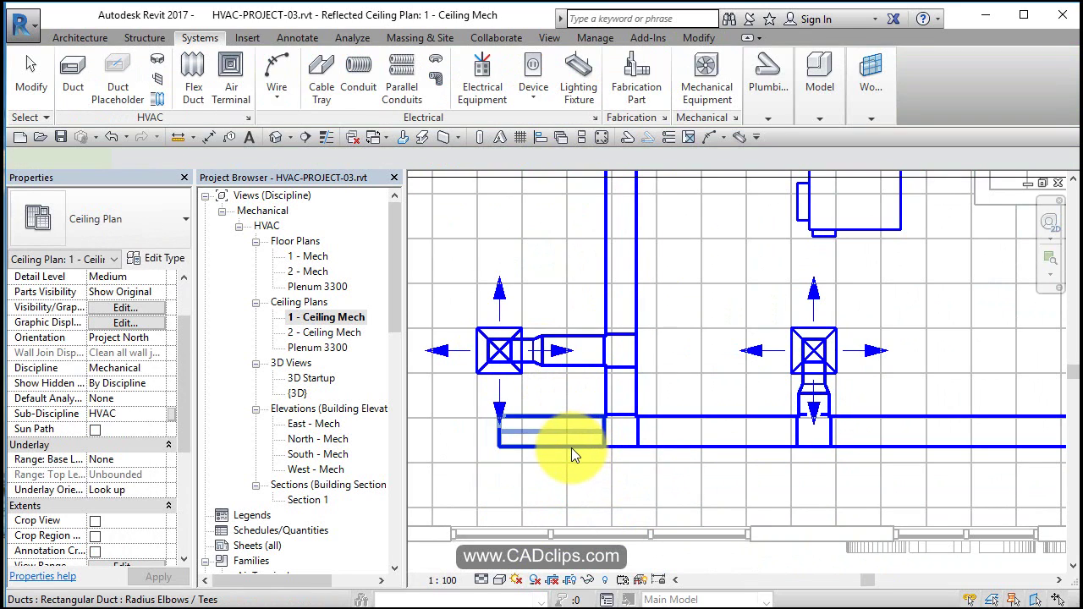
# Delete the leftover duct stub and convert the lower-left corner tee into an elbow
pyautogui.click(571, 448)
pyautogui.press('Delete')
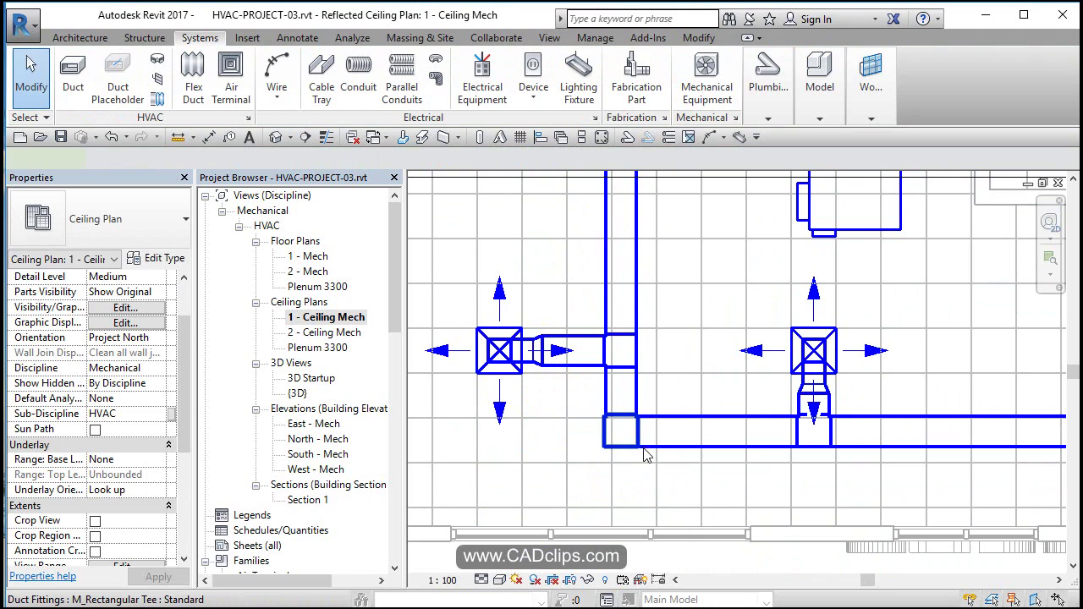
pyautogui.click(600, 444)
pyautogui.click(622, 474)
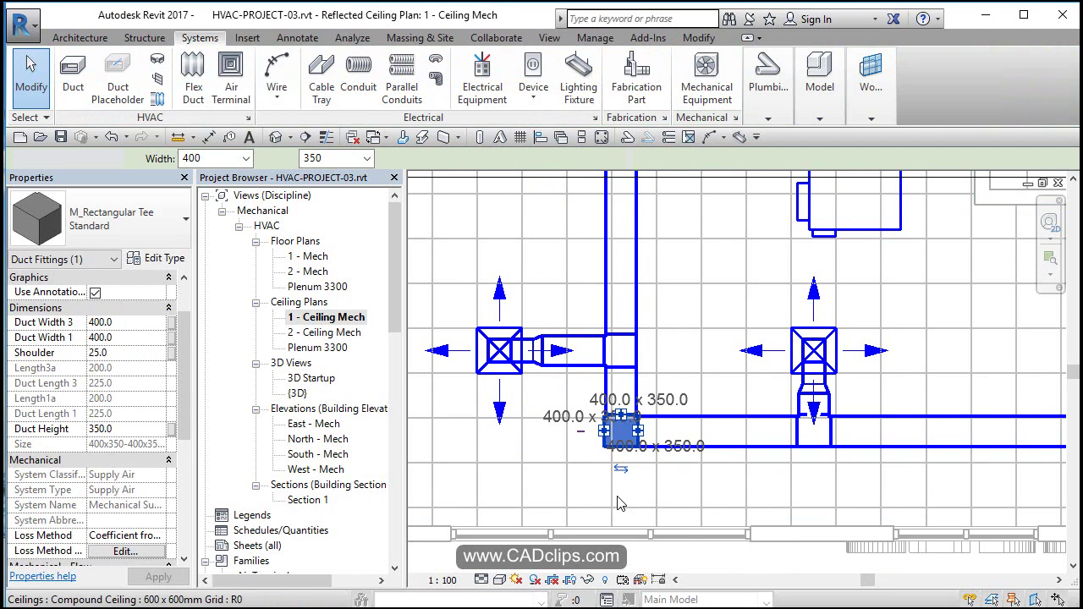
# Pan and zoom out to review the whole ceiling duct layout
pyautogui.scroll(-1, 619, 476)
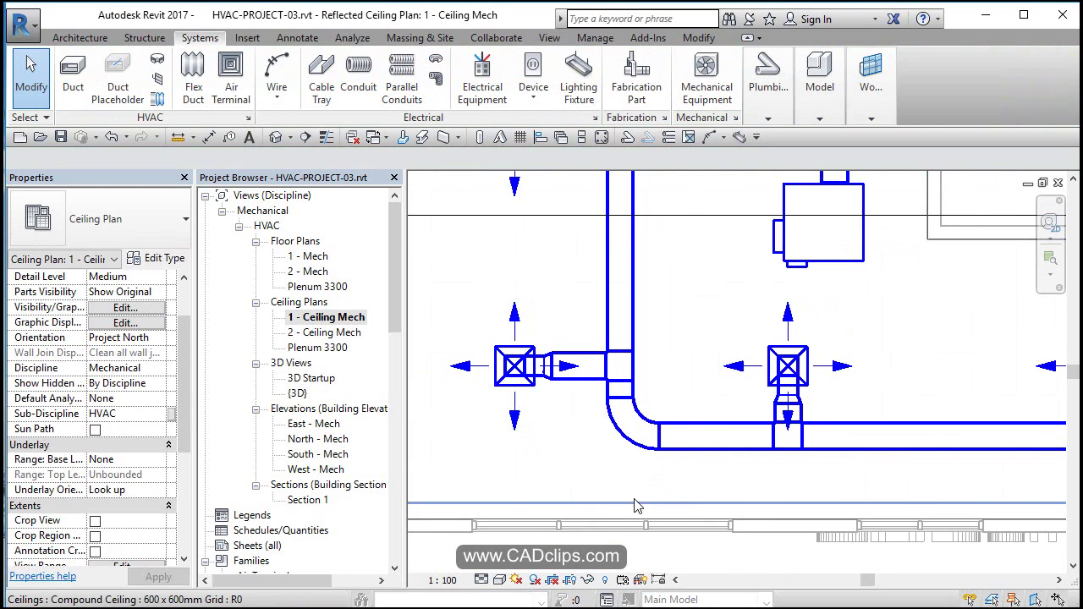
pyautogui.scroll(-2, 629, 489)
pyautogui.moveTo(630, 488); pyautogui.dragTo(648, 389, button='middle')
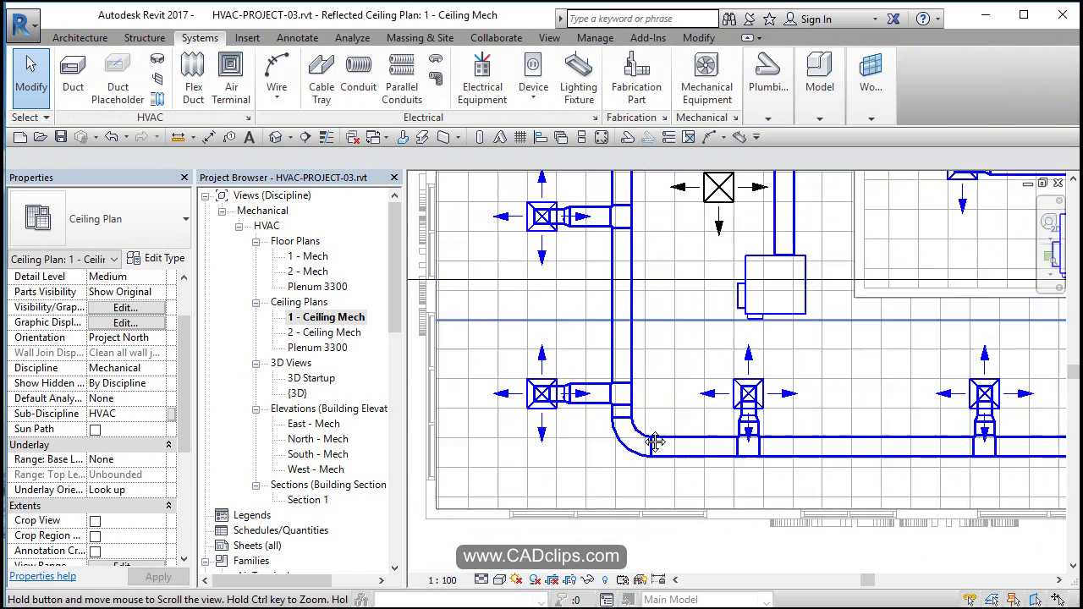
pyautogui.scroll(1, 648, 390)
pyautogui.scroll(-2, 648, 390)
pyautogui.moveTo(719, 395); pyautogui.dragTo(603, 388, button='middle')
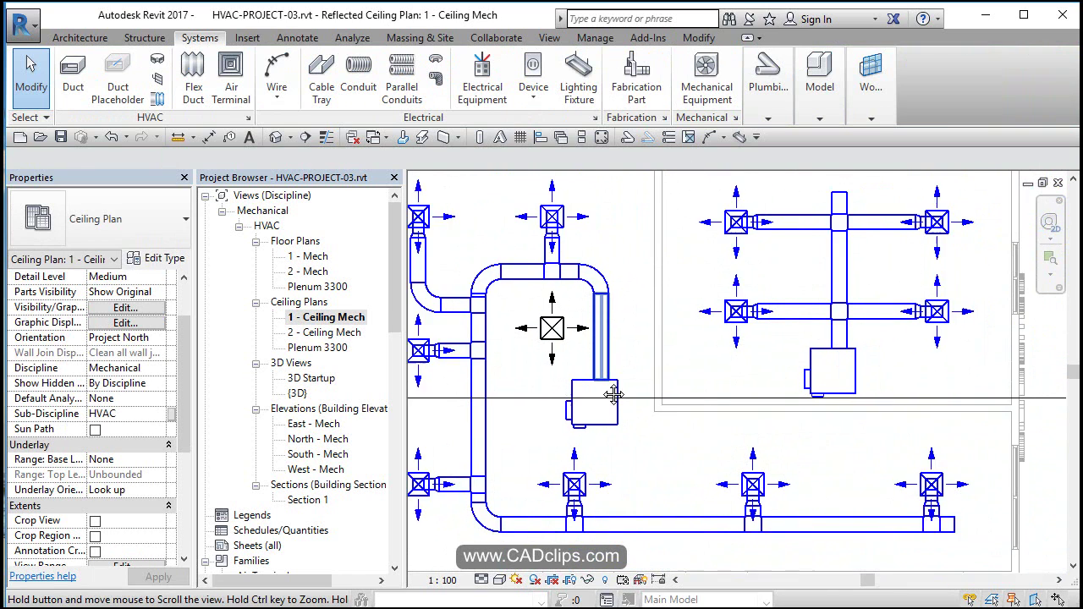
pyautogui.scroll(-1, 602, 388)
pyautogui.moveTo(733, 380); pyautogui.dragTo(754, 363, button='middle')
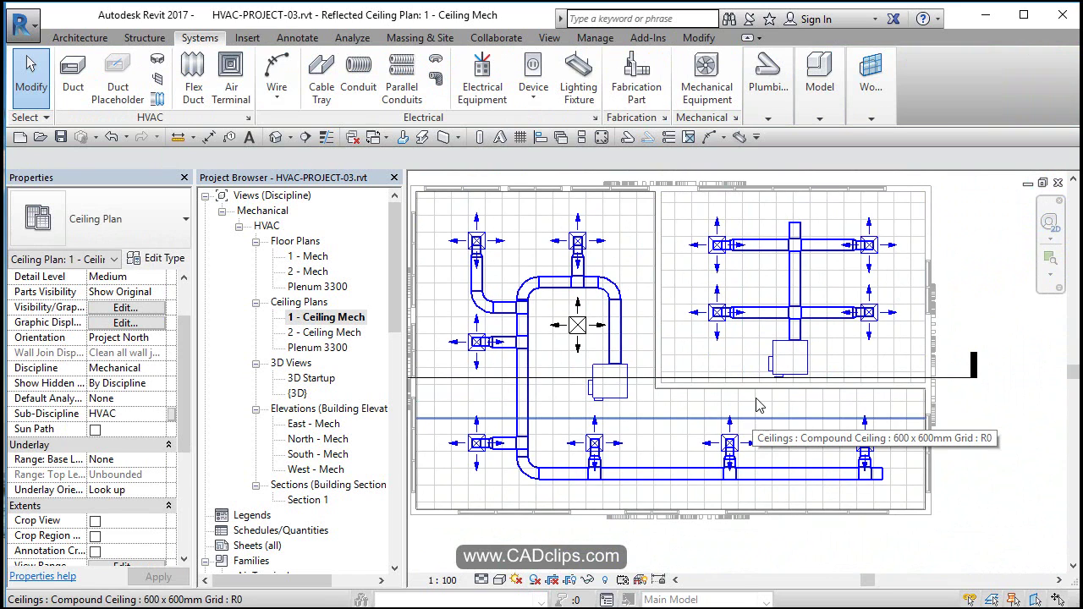
pyautogui.click(276, 140)
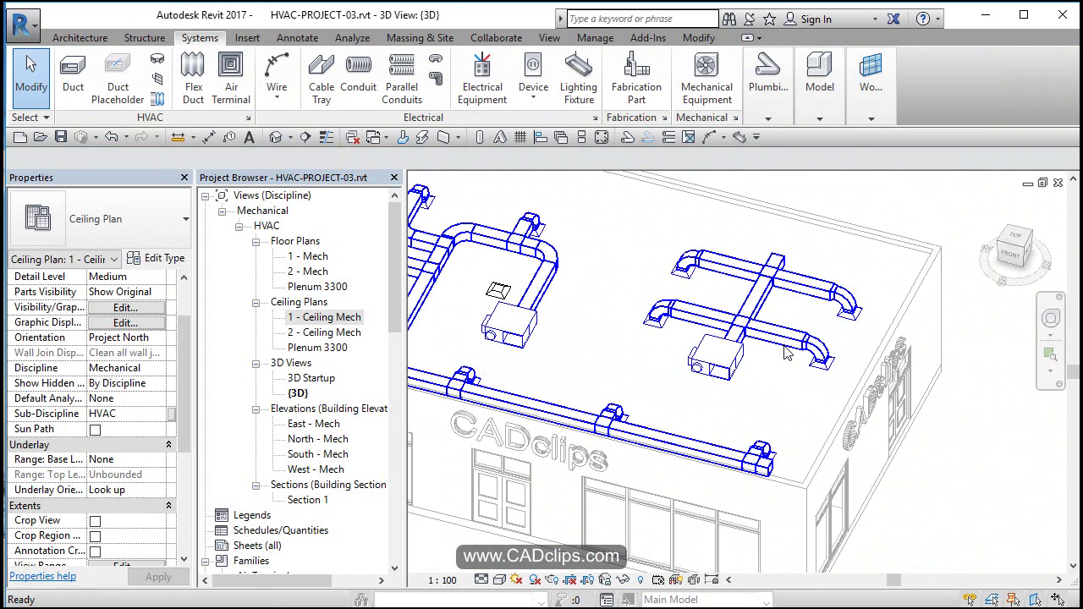
pyautogui.keyDown('shift'); pyautogui.moveTo(785, 404); pyautogui.dragTo(650, 287, button='middle'); pyautogui.keyUp('shift')
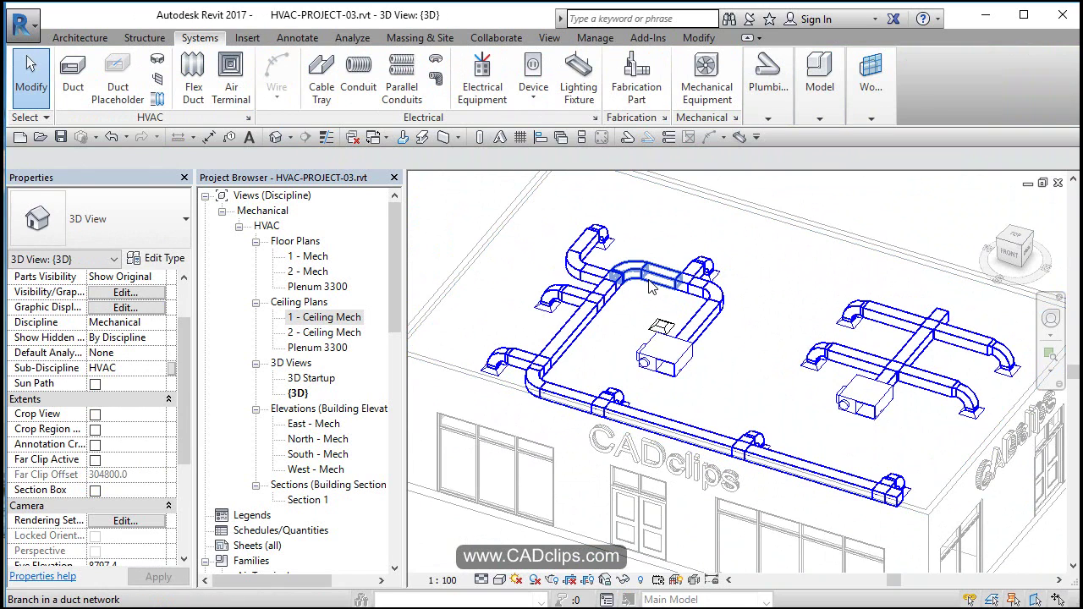
pyautogui.press('Tab')
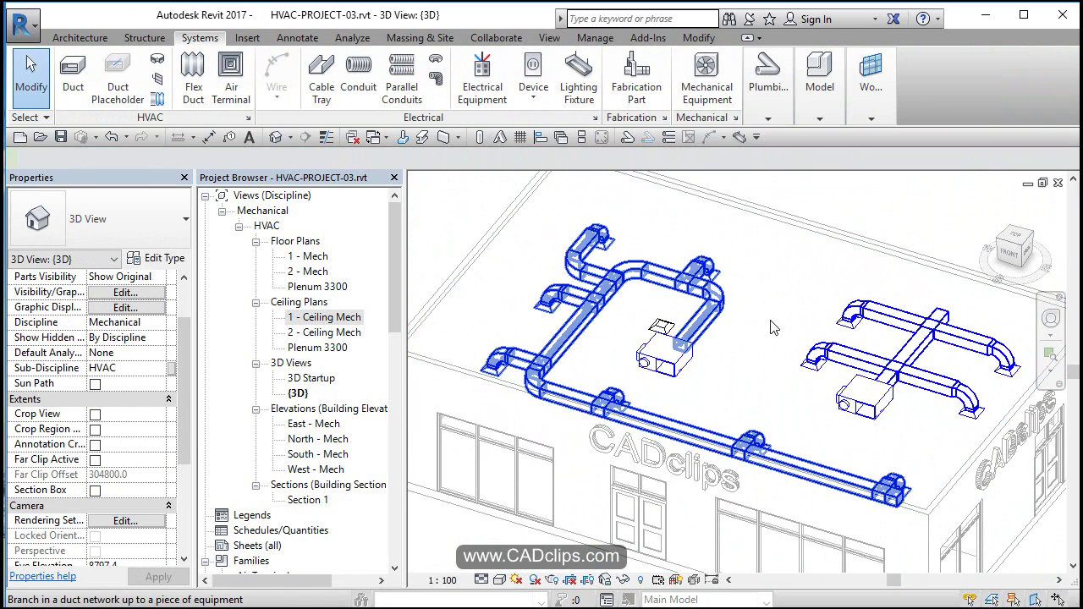
pyautogui.click(771, 327)
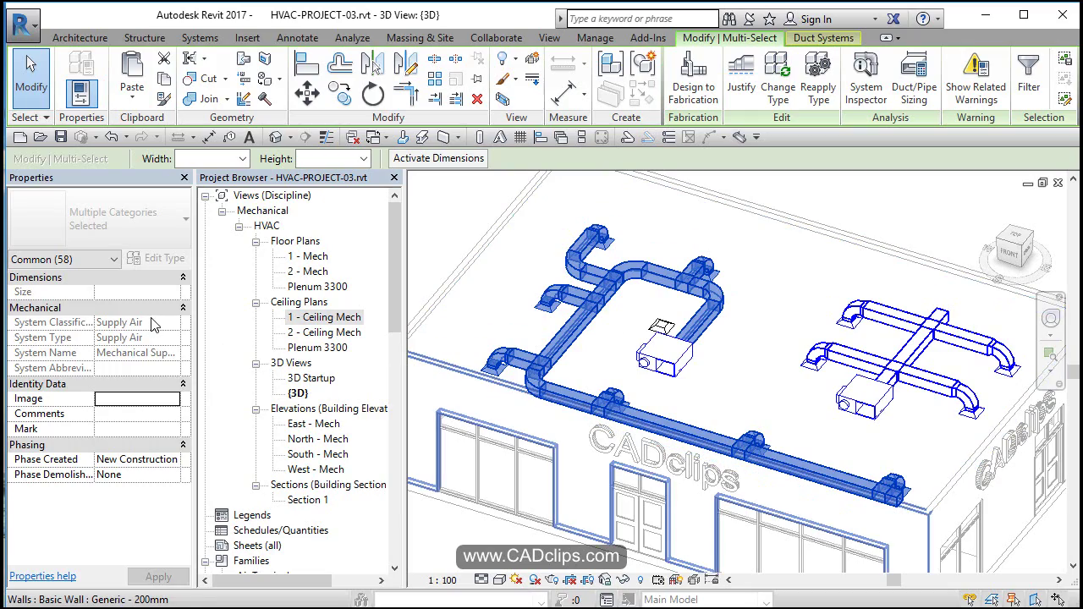
pyautogui.press('Escape')
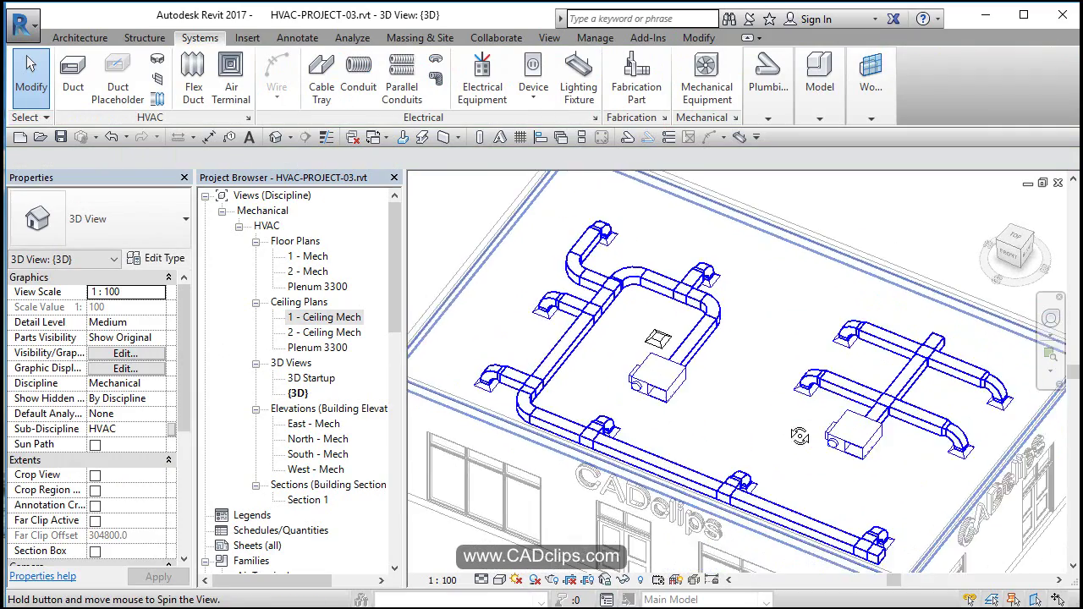
pyautogui.keyDown('shift'); pyautogui.moveTo(783, 393); pyautogui.dragTo(811, 447, button='middle'); pyautogui.keyUp('shift')
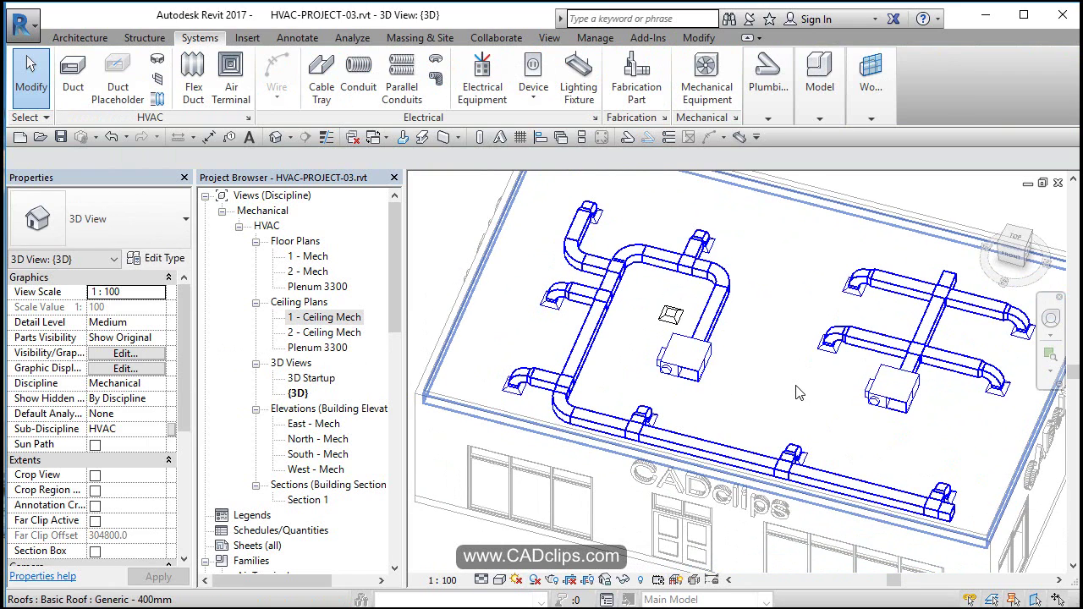
pyautogui.scroll(-3, 771, 386)
pyautogui.moveTo(771, 386); pyautogui.dragTo(721, 373, button='middle')
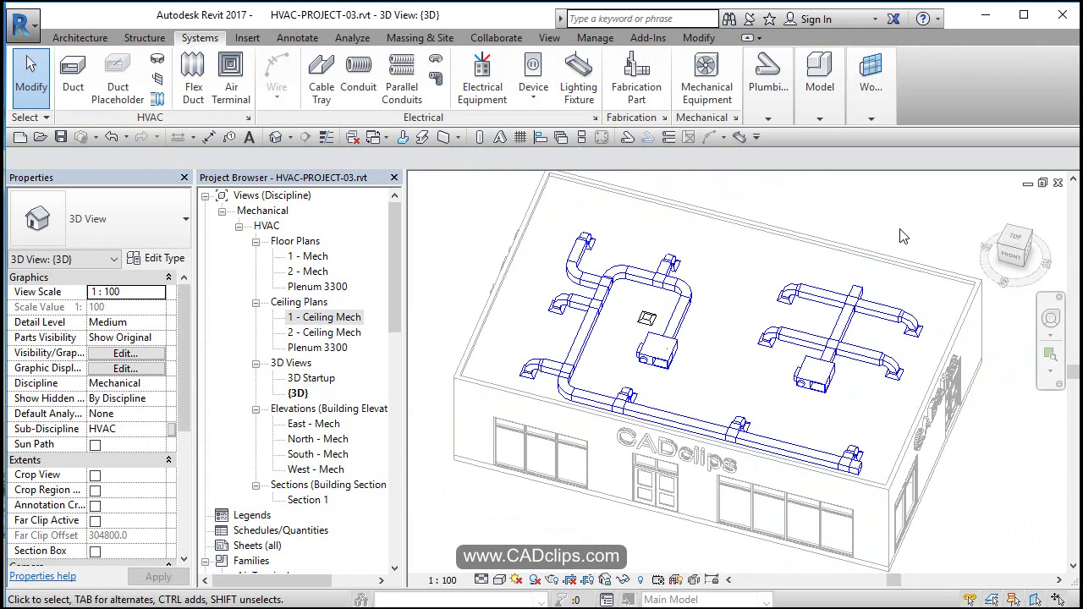